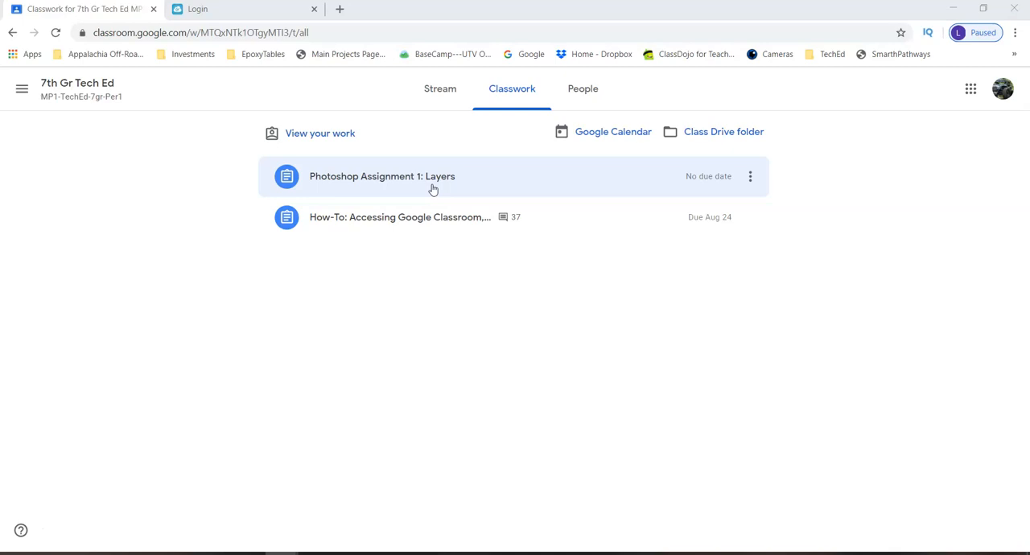
Switch to the ClassLink login page and sign in with the already filled-in account credentials
left_click(423, 183)
left_click(234, 18)
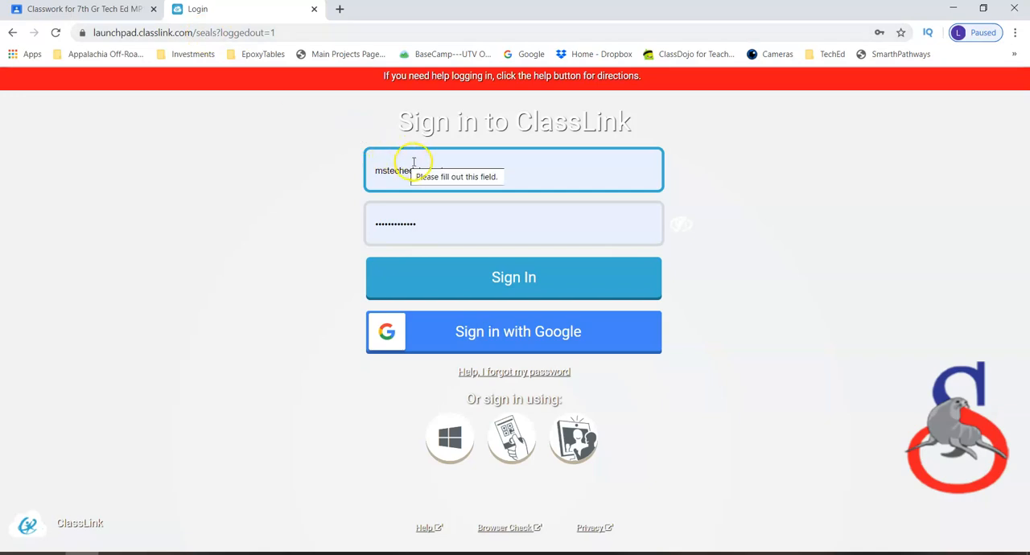
left_click(476, 278)
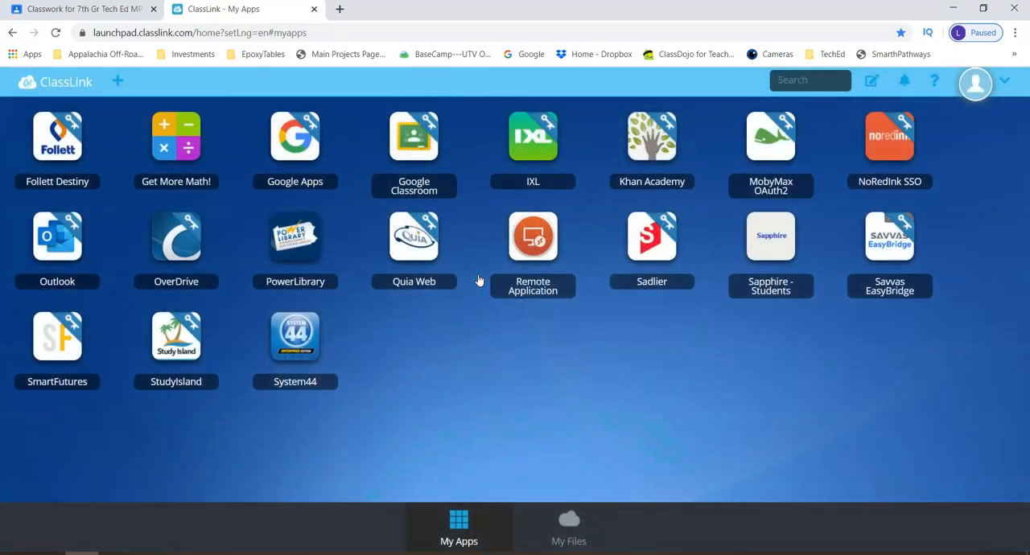
Check in ClassLink My Files which cloud services are connected under Manage Services, and close that page
left_click(569, 531)
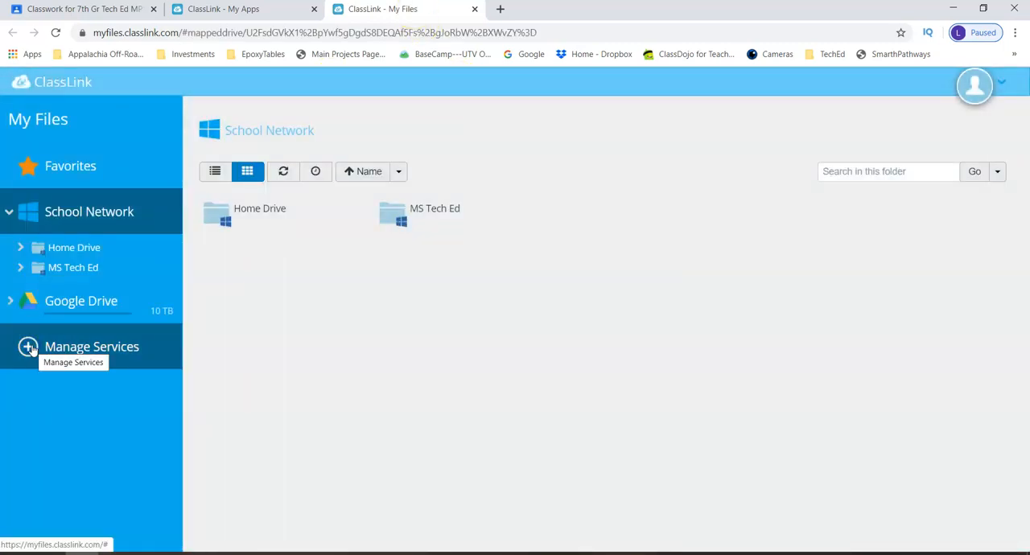
left_click(32, 350)
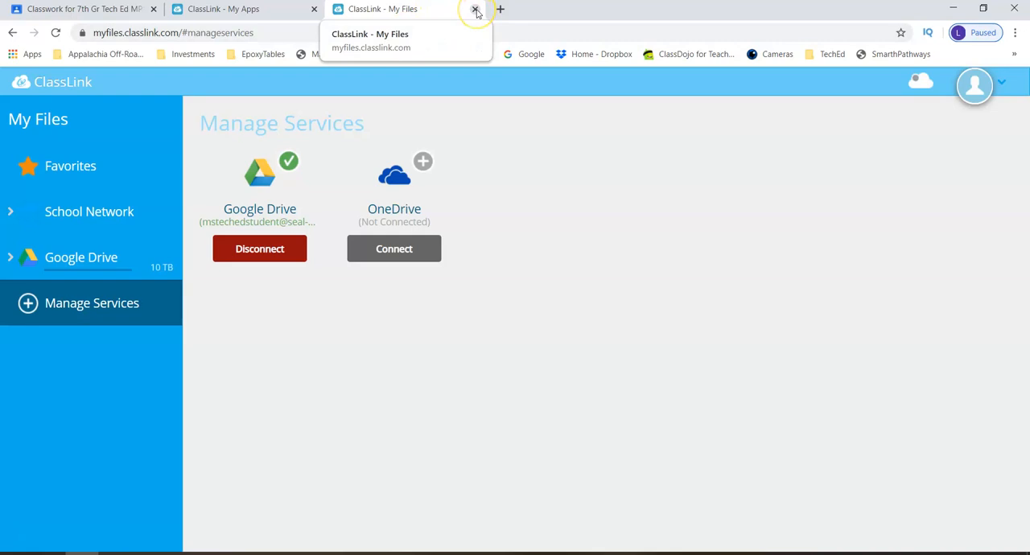
left_click(475, 9)
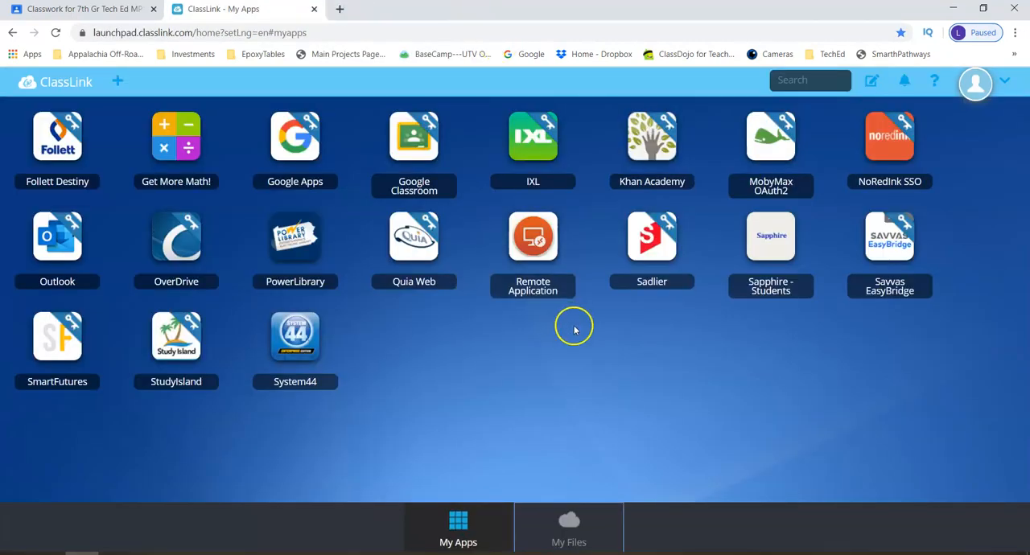
Open Remote Application from ClassLink and sign in to the Remote Desktop Web Client with the filled-in credentials
left_click(527, 252)
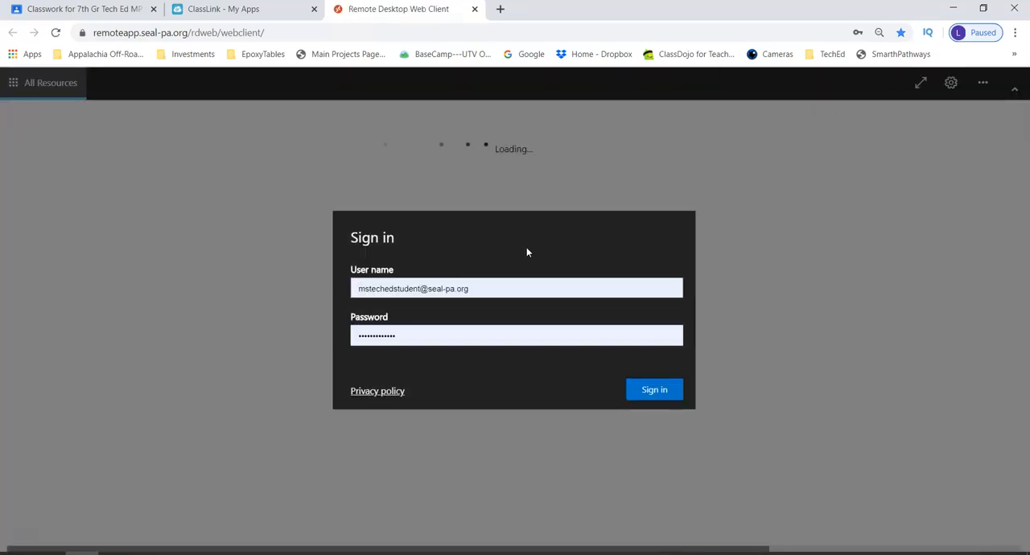
left_click(451, 286)
left_click(359, 289)
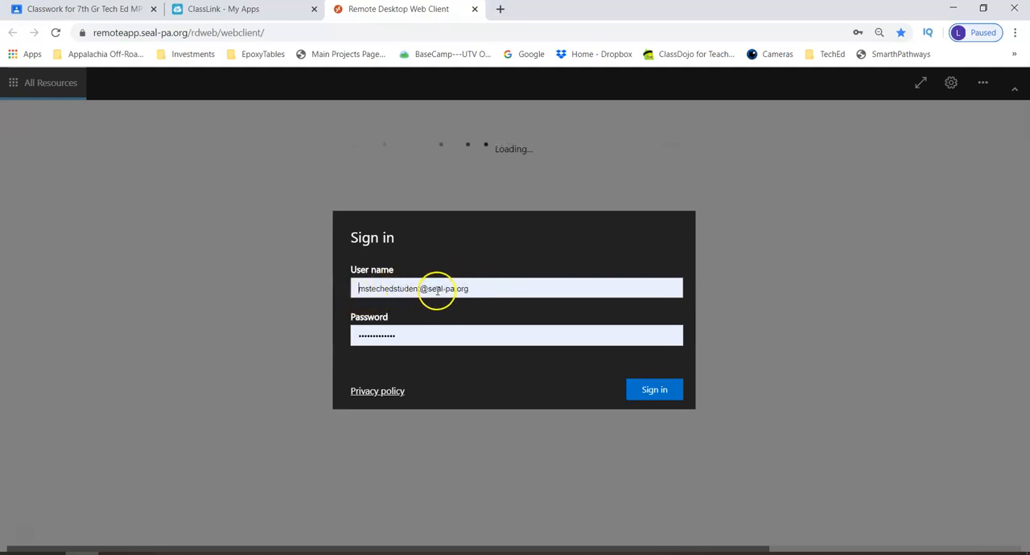
left_click(648, 395)
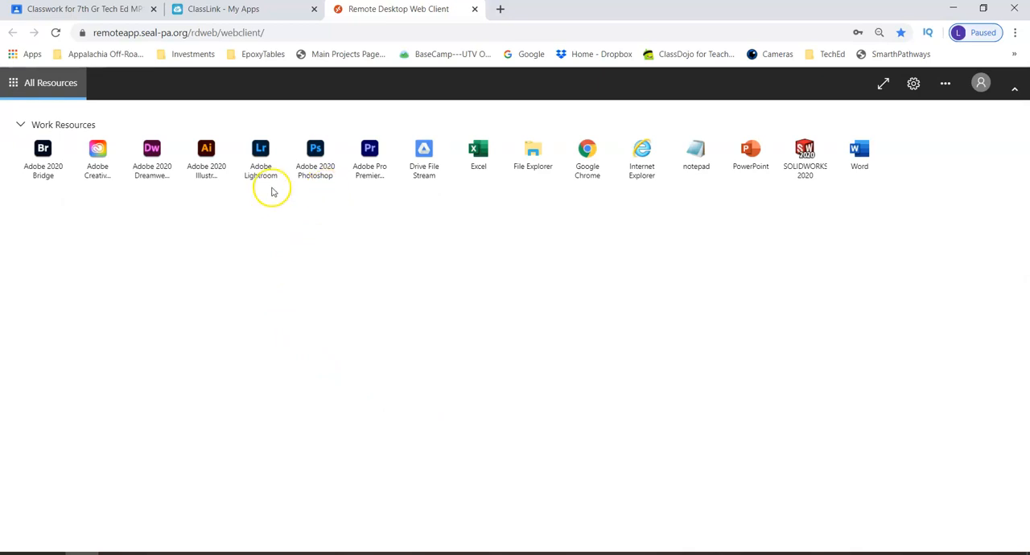
Launch Drive File Stream from the work resources, allowing clipboard and printer access
left_click(426, 177)
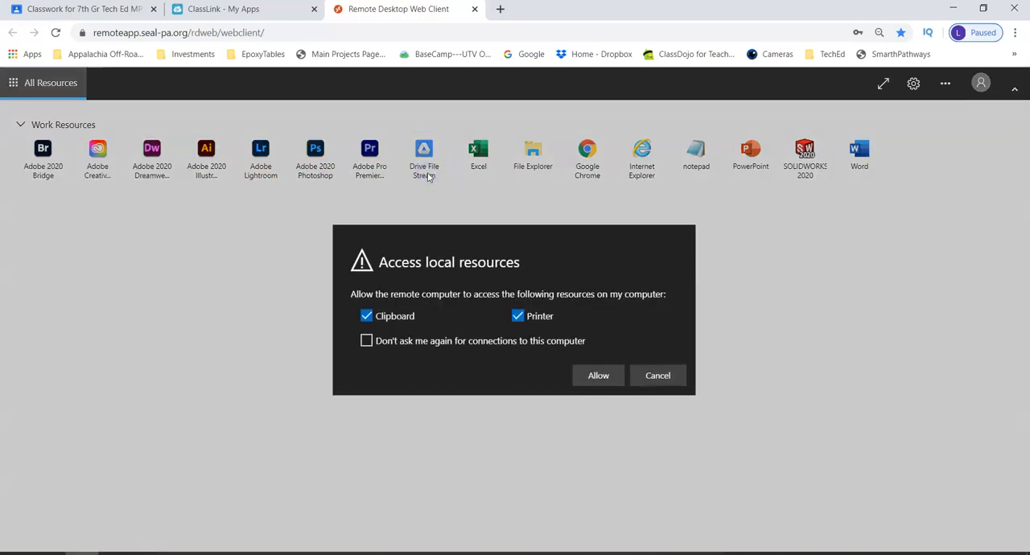
left_click(597, 378)
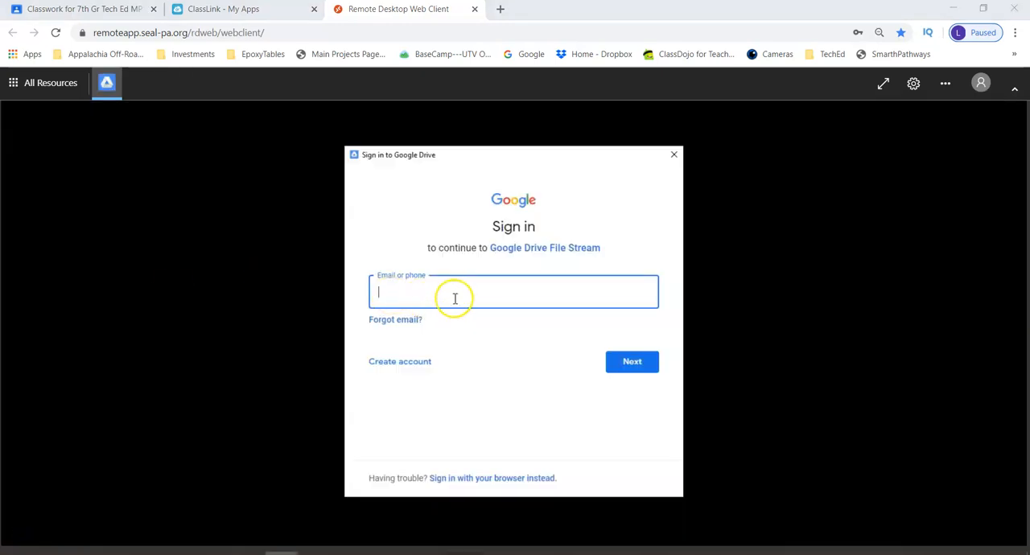
Sign in to Google Drive File Stream with the student email and account password, and close its welcome and drive windows
left_click(459, 298)
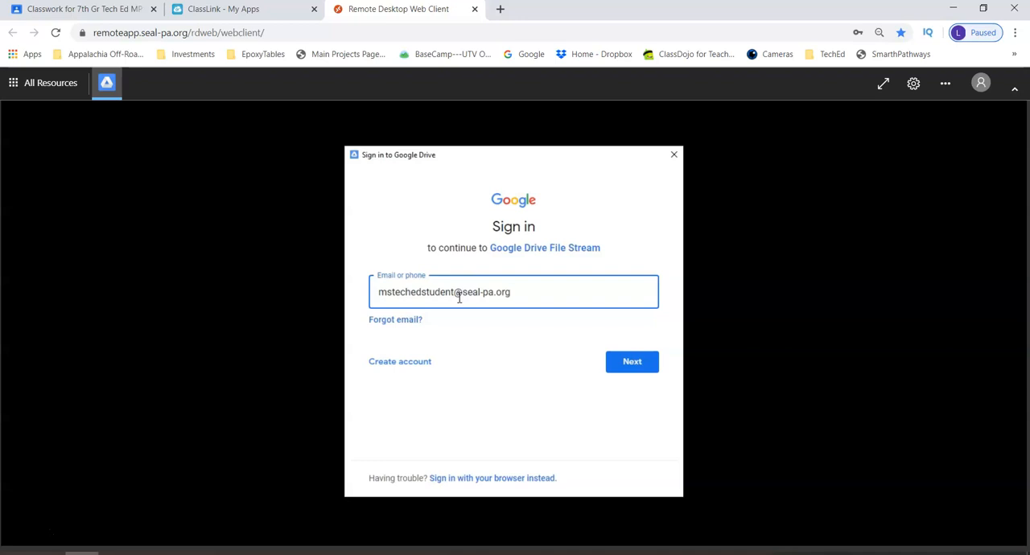
left_click(632, 362)
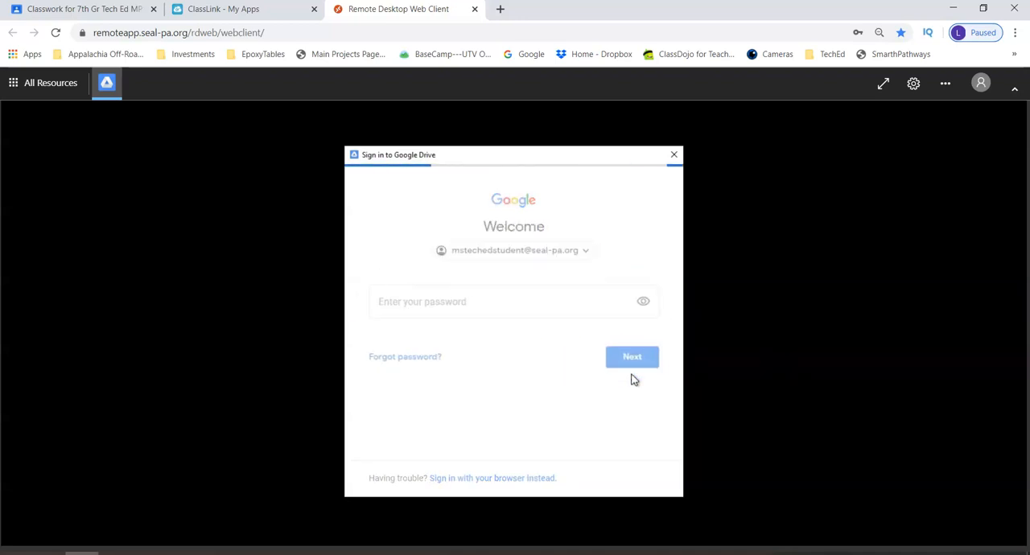
left_click(477, 302)
type("•")
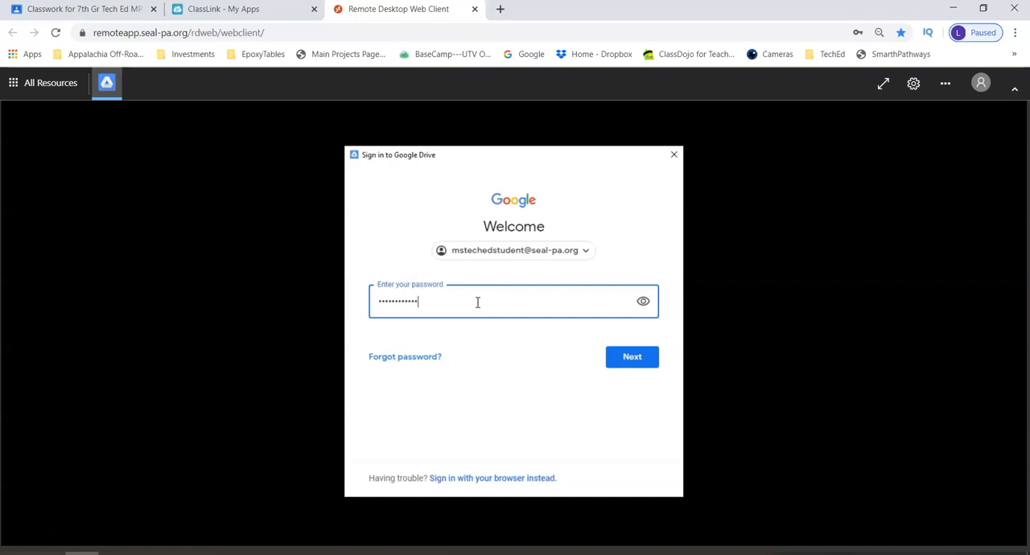
left_click(621, 358)
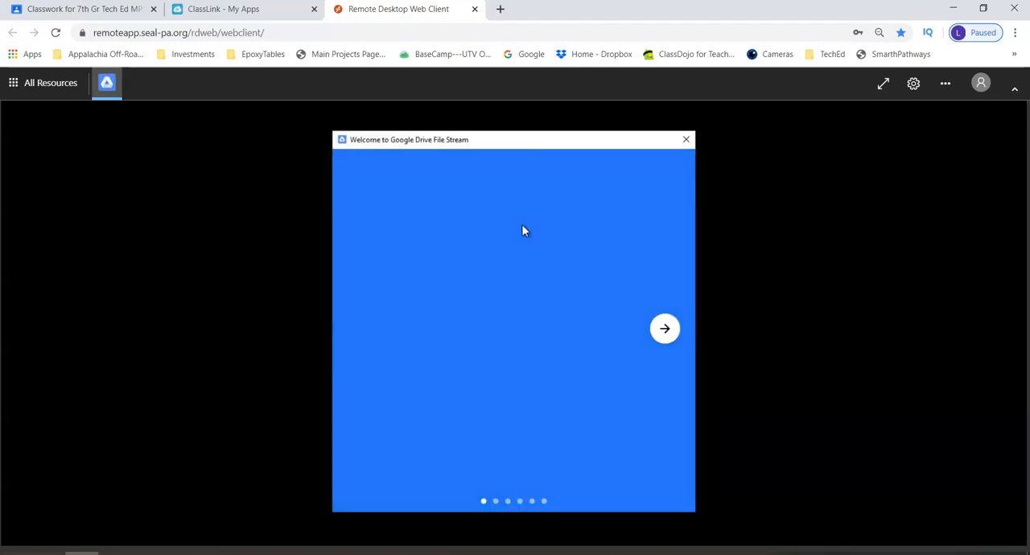
left_click(684, 141)
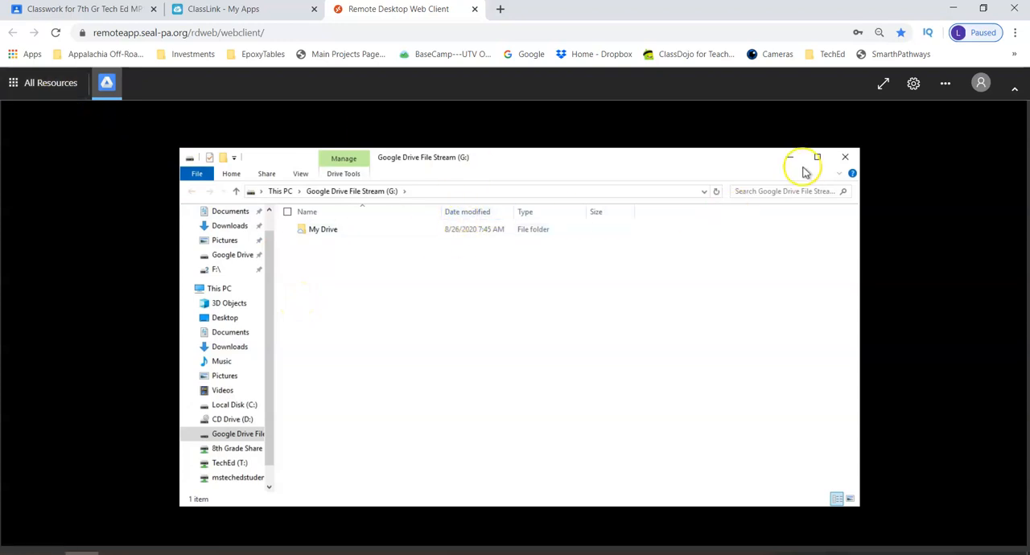
left_click(845, 158)
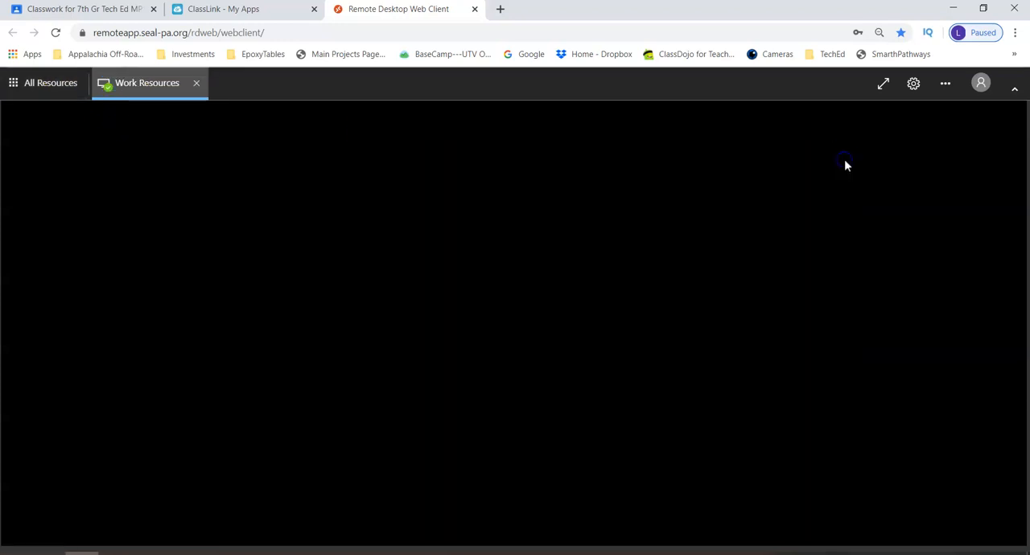
Launch File Explorer from all resources with local access allowed to view the available drives
left_click(58, 85)
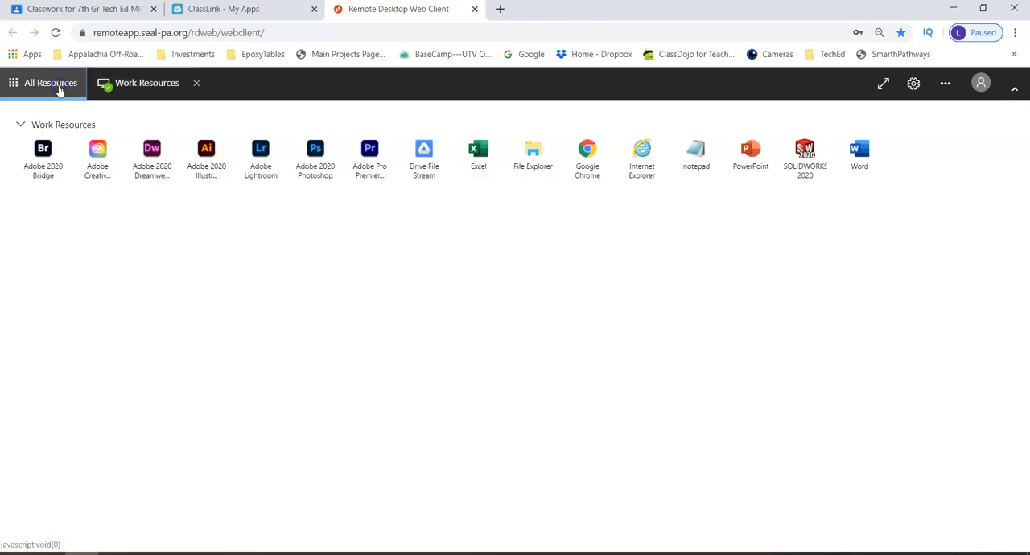
left_click(529, 150)
left_click(588, 371)
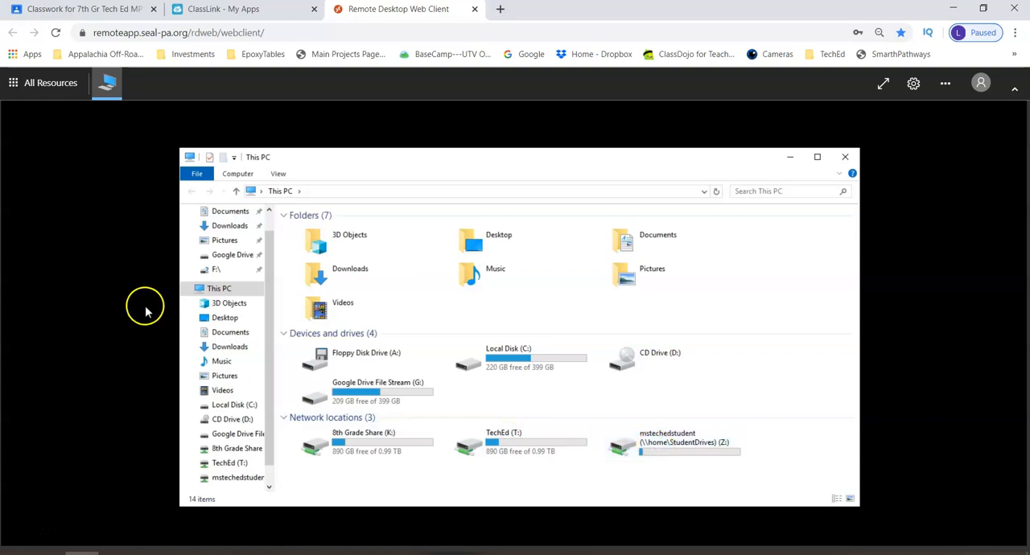
Launch Adobe 2020 Photoshop from all resources, allowing access to the local resources
left_click(52, 81)
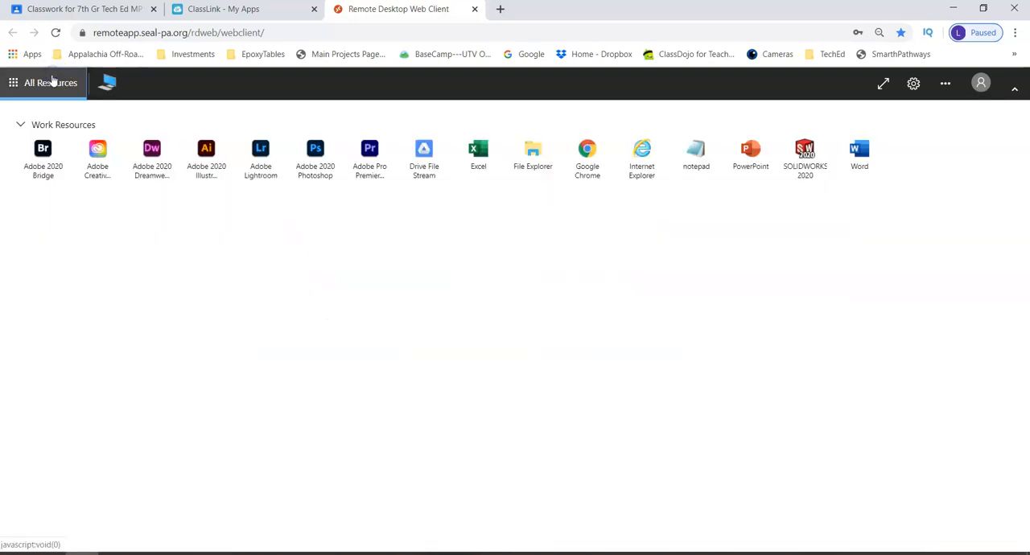
left_click(314, 154)
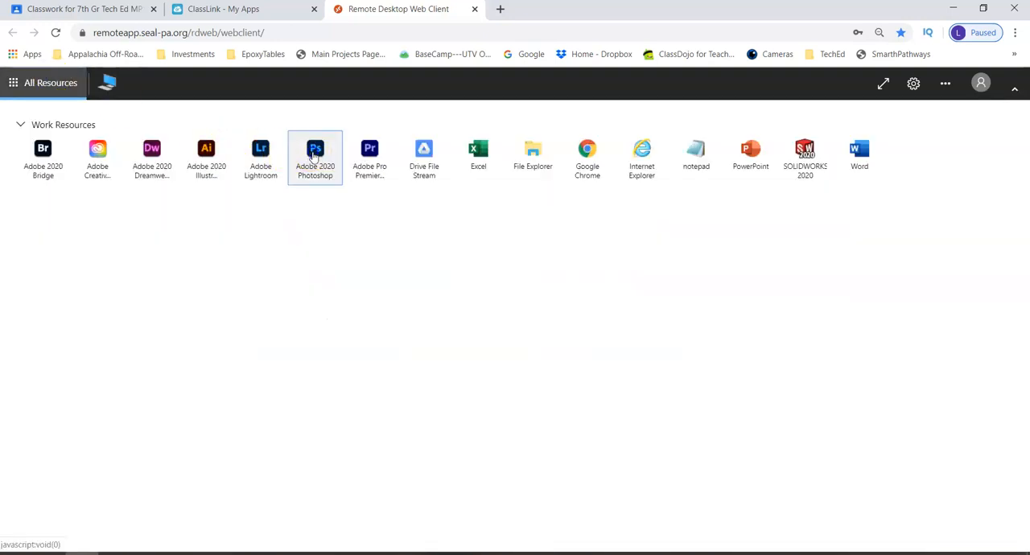
left_click(593, 377)
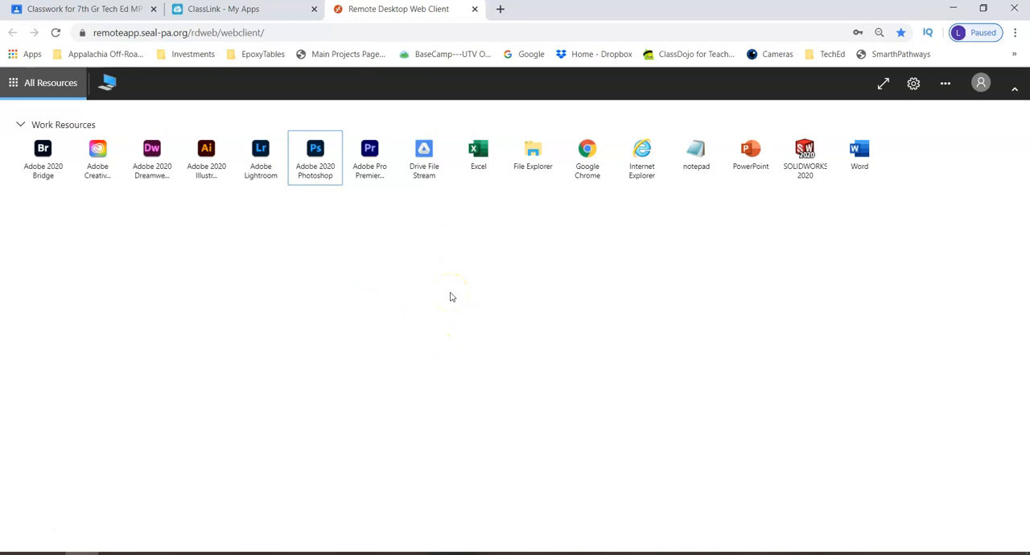
Return to the remote session and close the This PC window covering the Adobe sign-in form
left_click(108, 84)
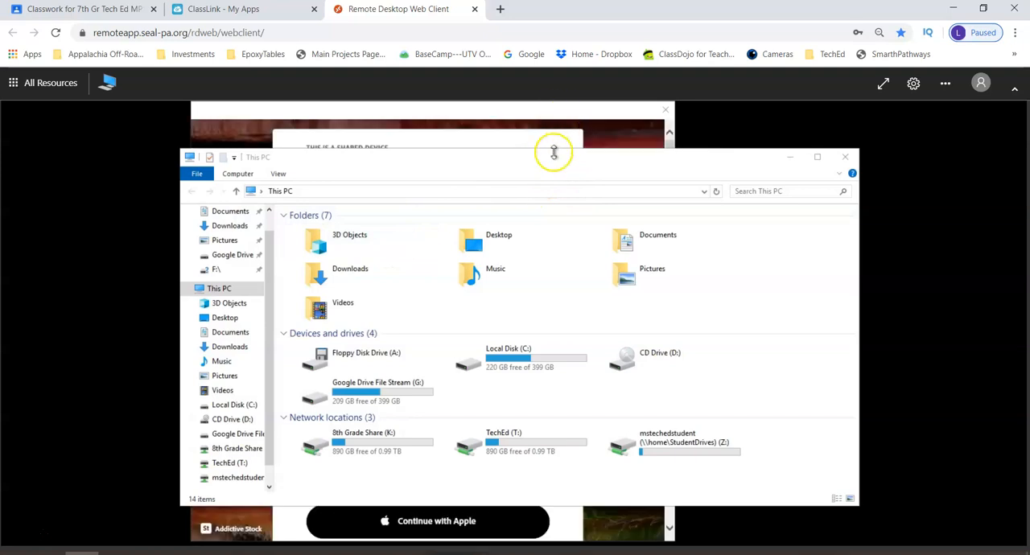
left_click(524, 171)
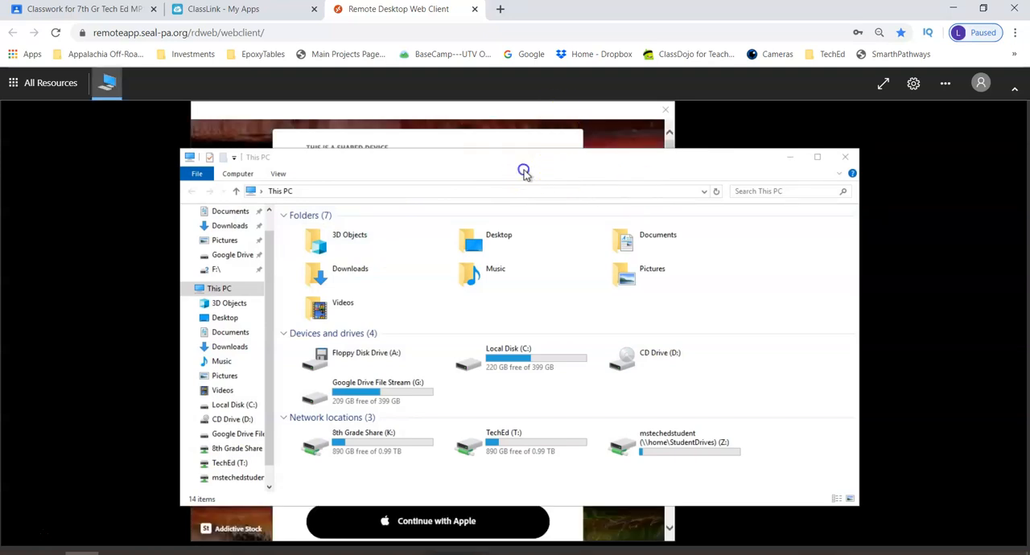
left_click_drag(581, 161, 482, 152)
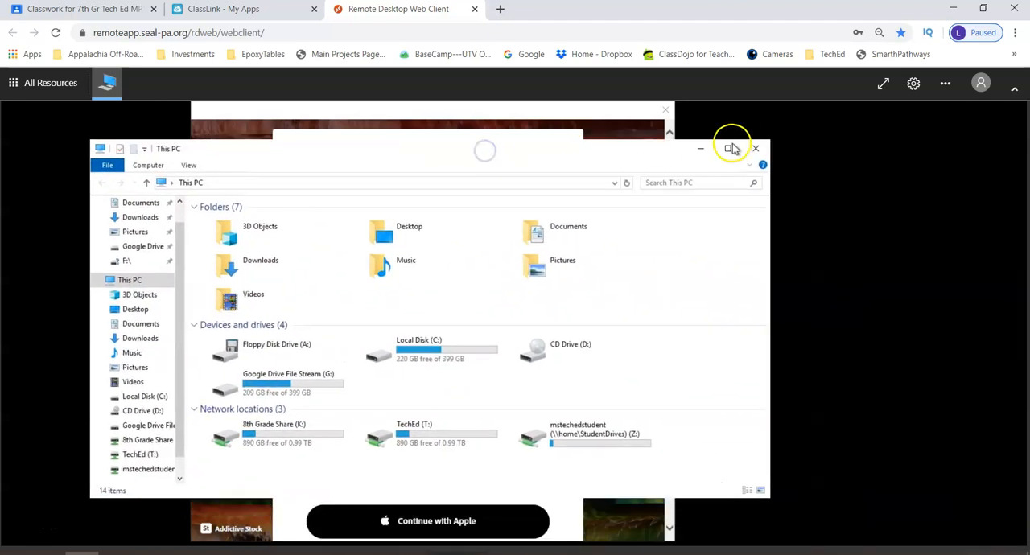
left_click(757, 150)
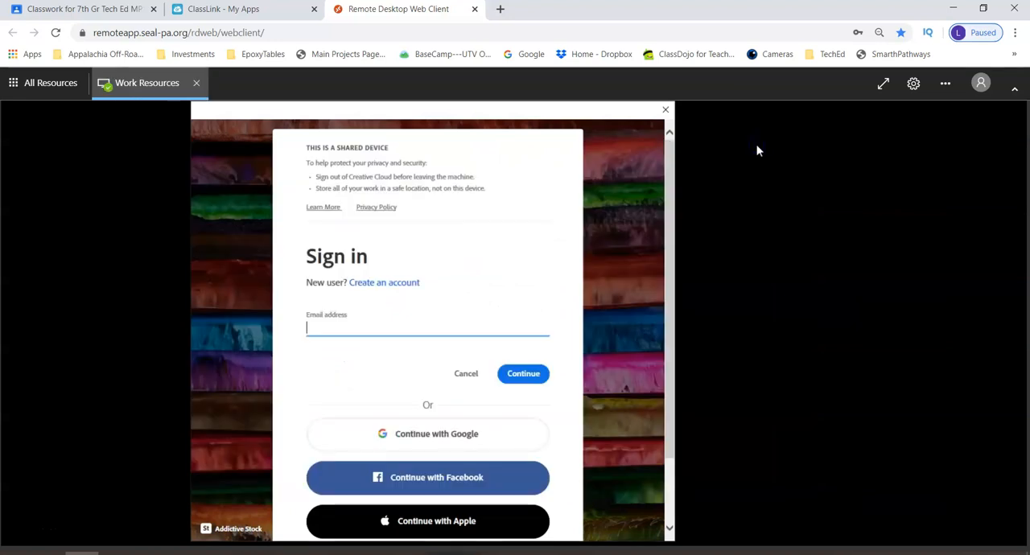
Enter the student email in the Adobe sign-in form and continue to the Google sign-in
left_click(456, 328)
key("BackSpace")
key("BackSpace")
key("BackSpace")
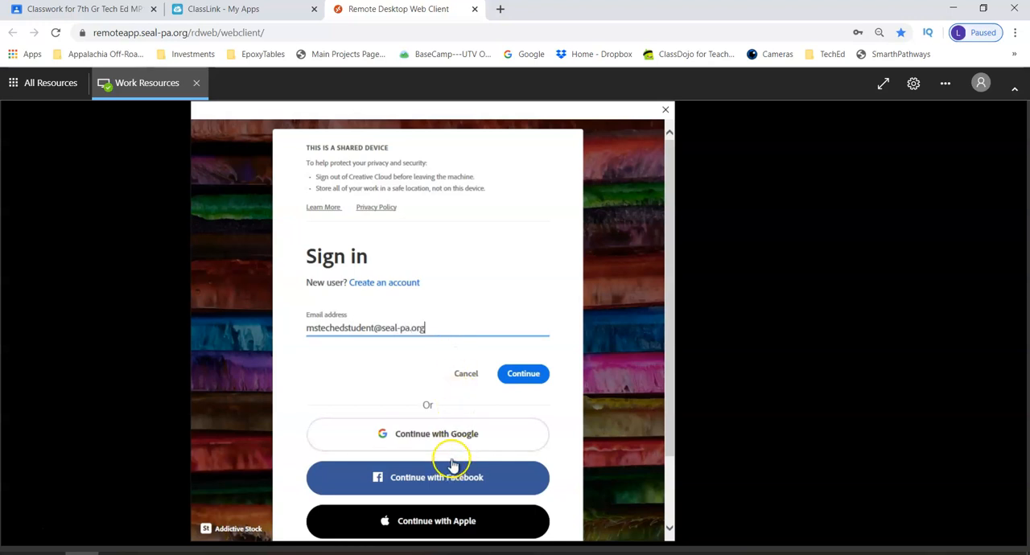
left_click(523, 378)
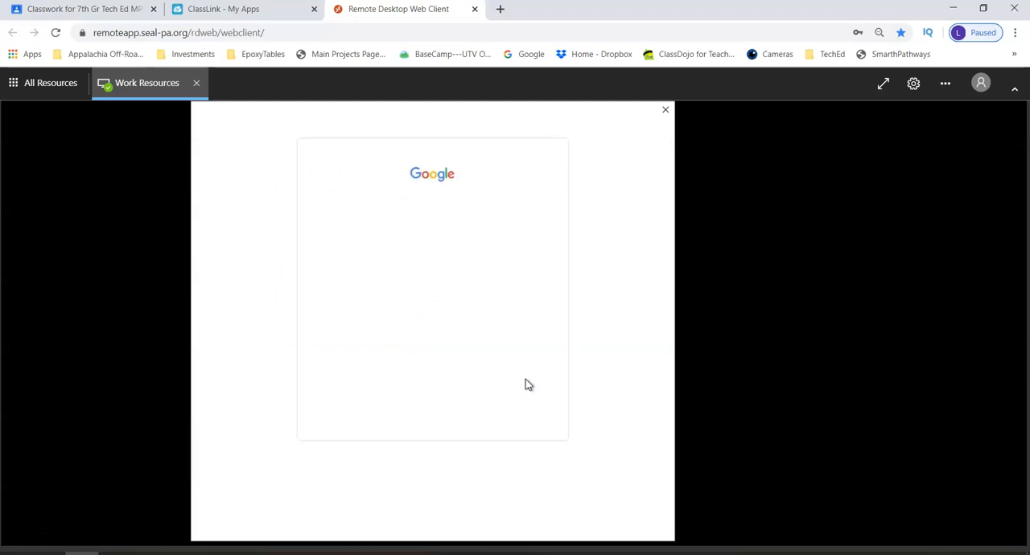
Sign in to the Google account for Photoshop with the student email and account password
left_click(433, 270)
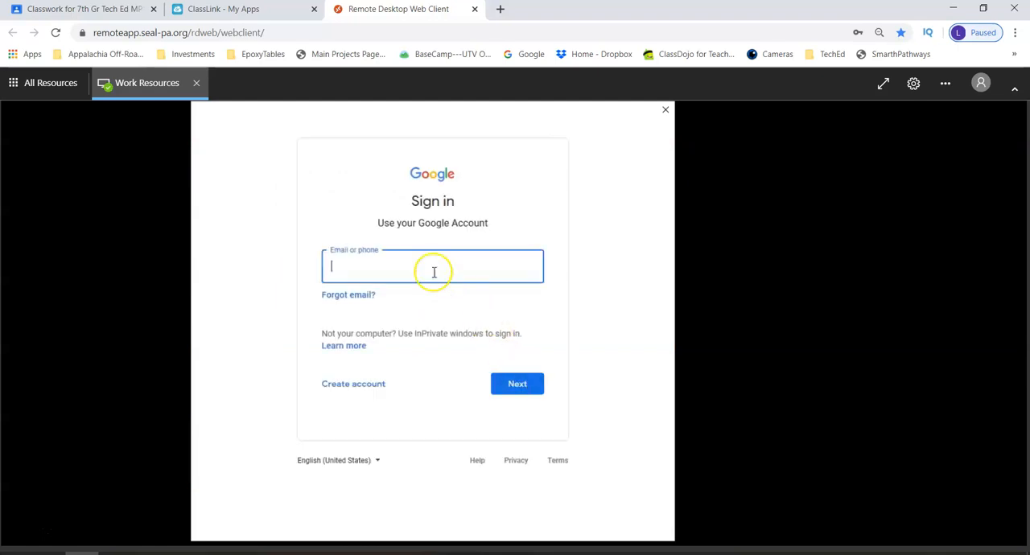
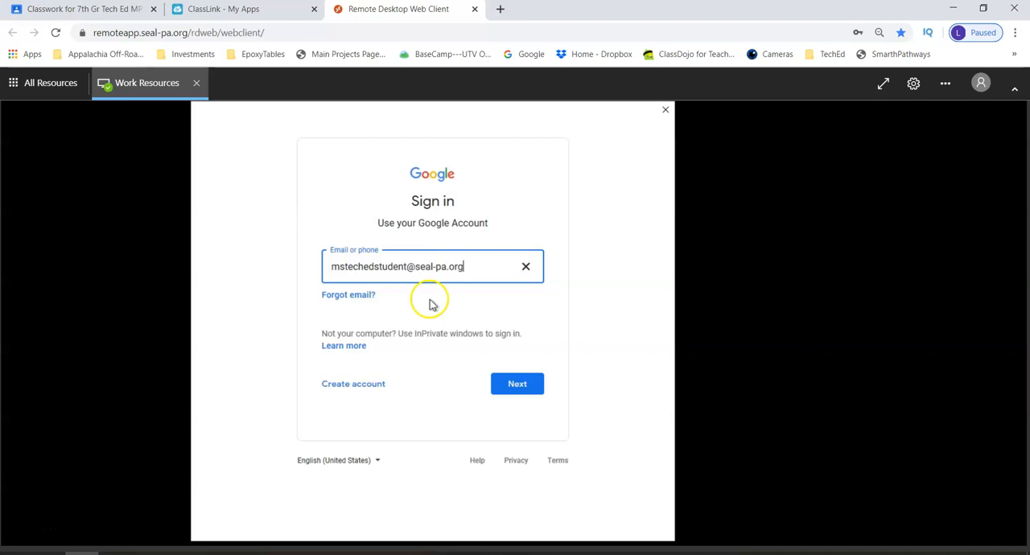
left_click(519, 383)
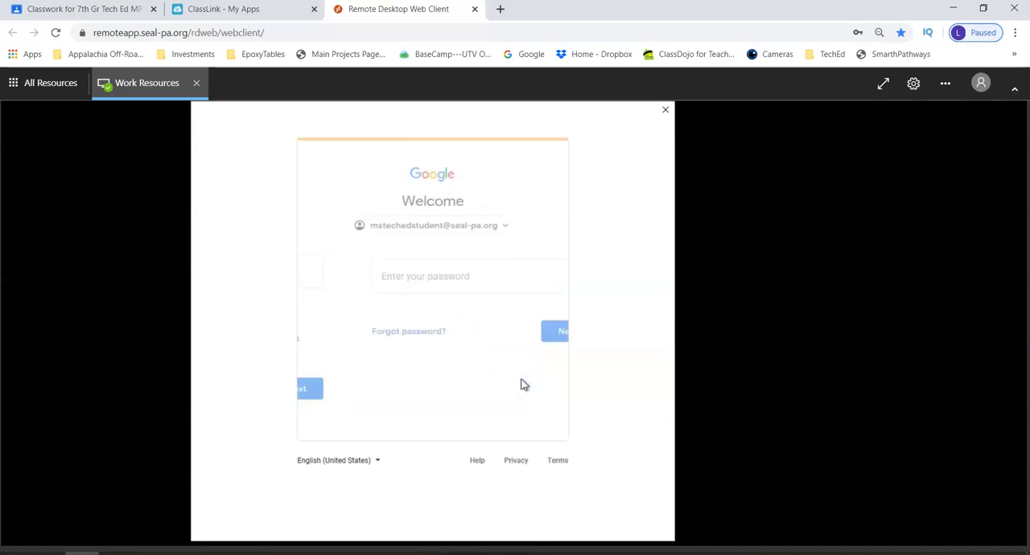
type("••")
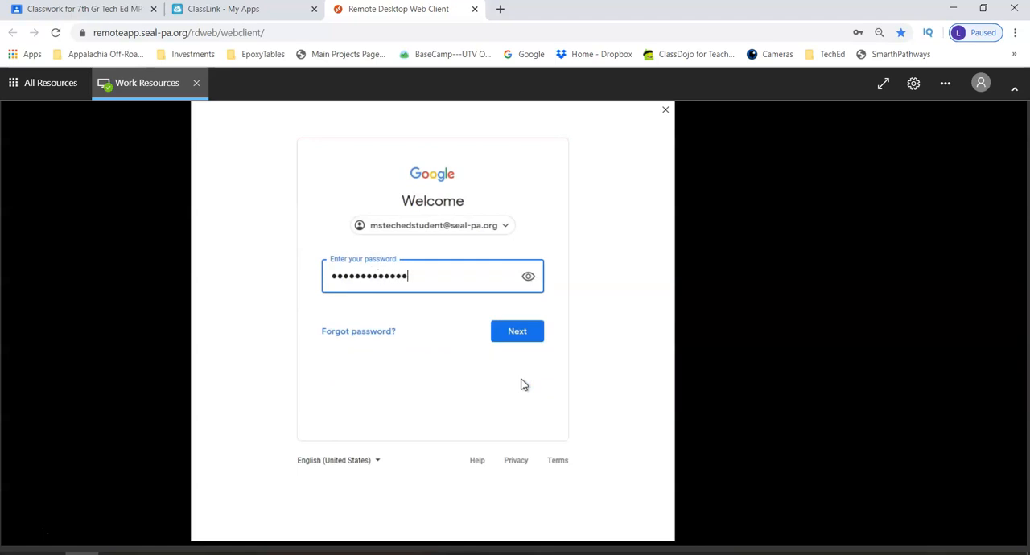
key("Return")
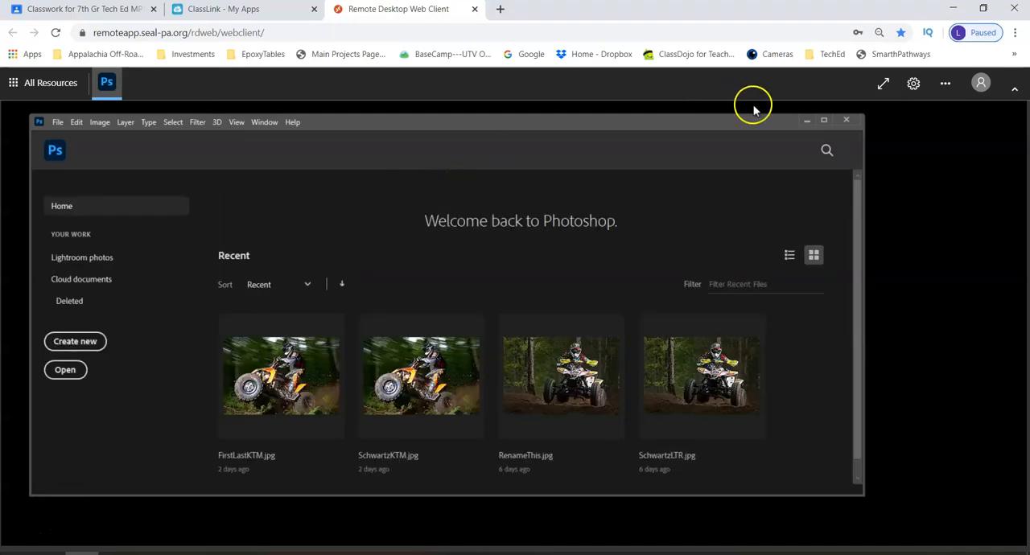
Maximize the Photoshop window and try the browser zoom at 100% before returning it to 90%
left_click(826, 123)
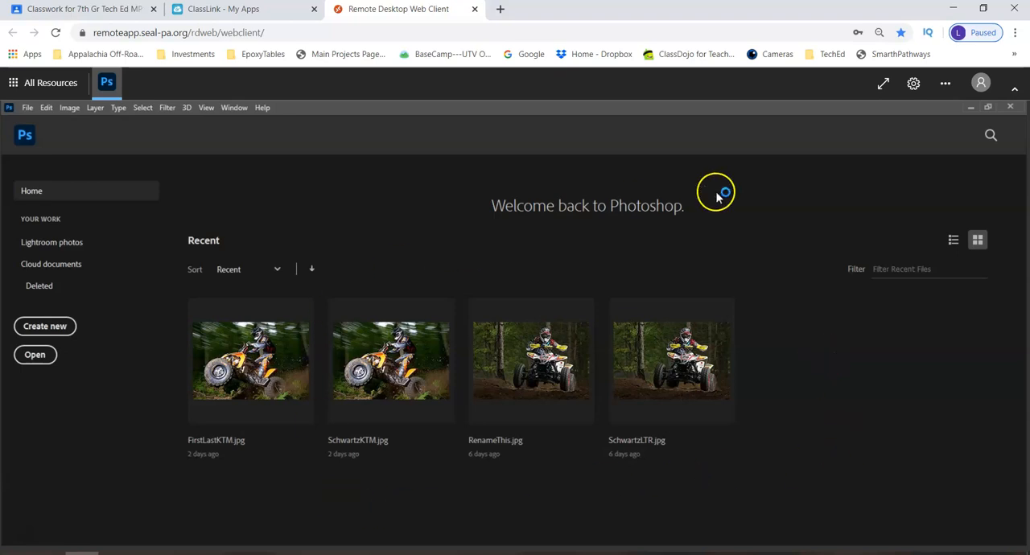
left_click(1017, 34)
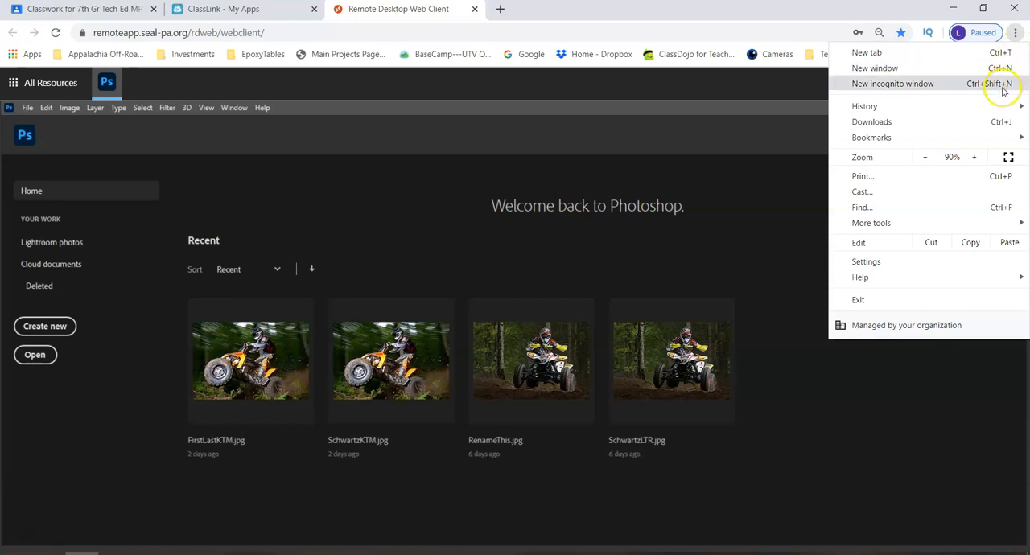
left_click(973, 158)
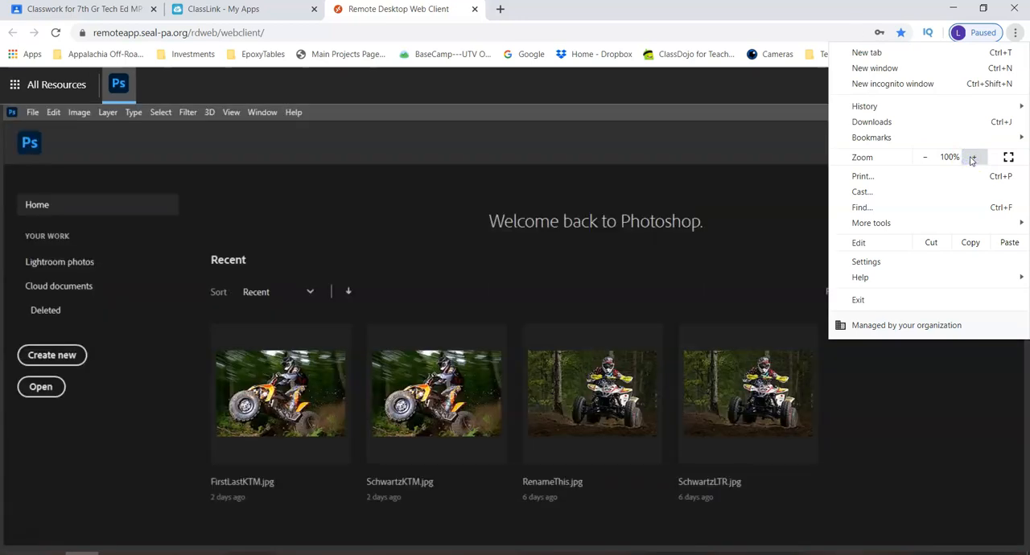
left_click(932, 161)
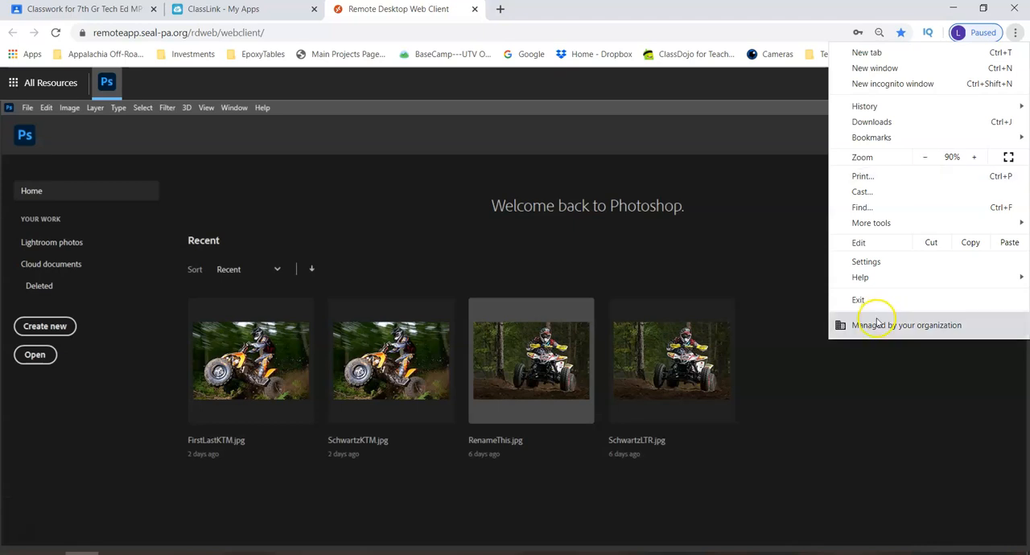
left_click(846, 368)
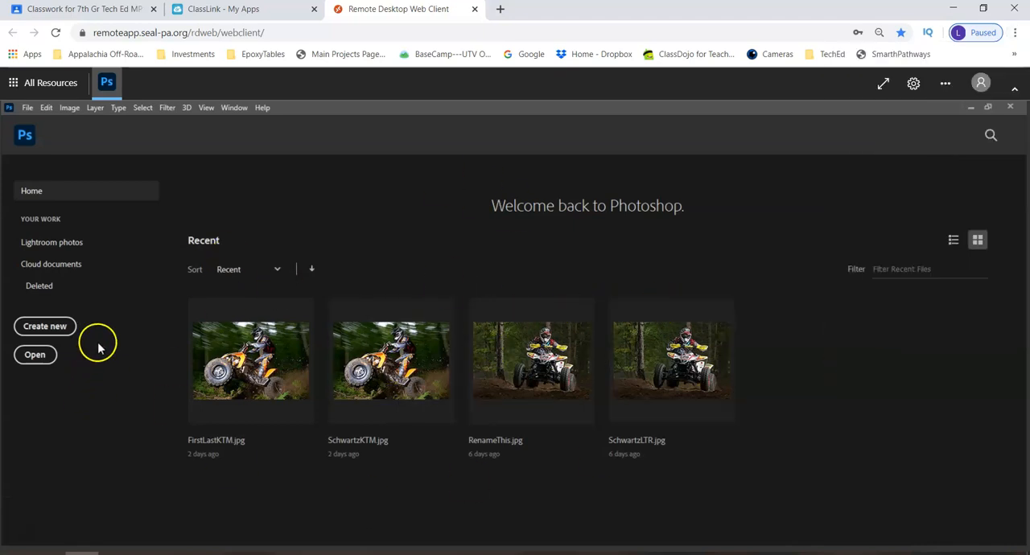
Create a new document 800 pixels wide and 600 pixels high with a resolution of 72 pixels/inch
left_click(62, 328)
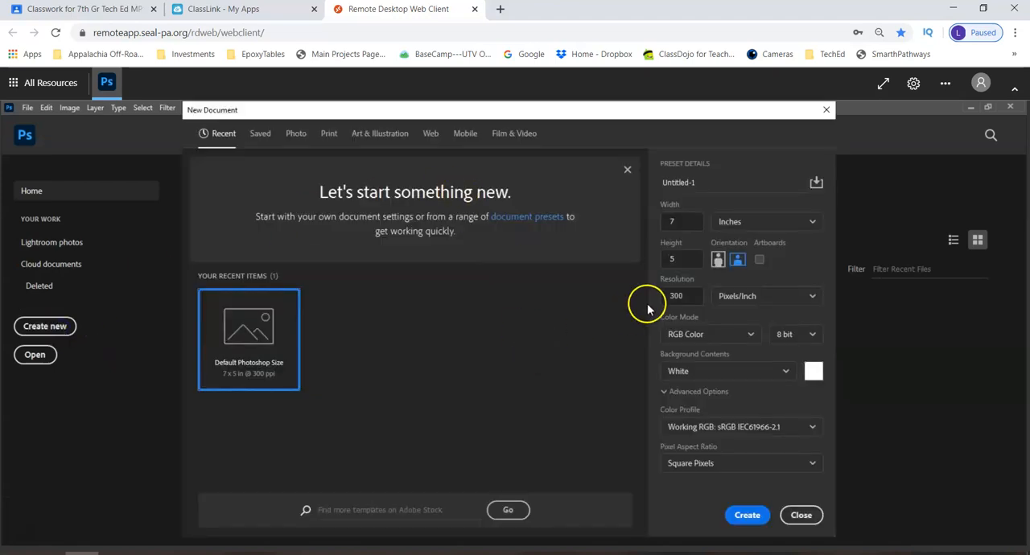
left_click(734, 222)
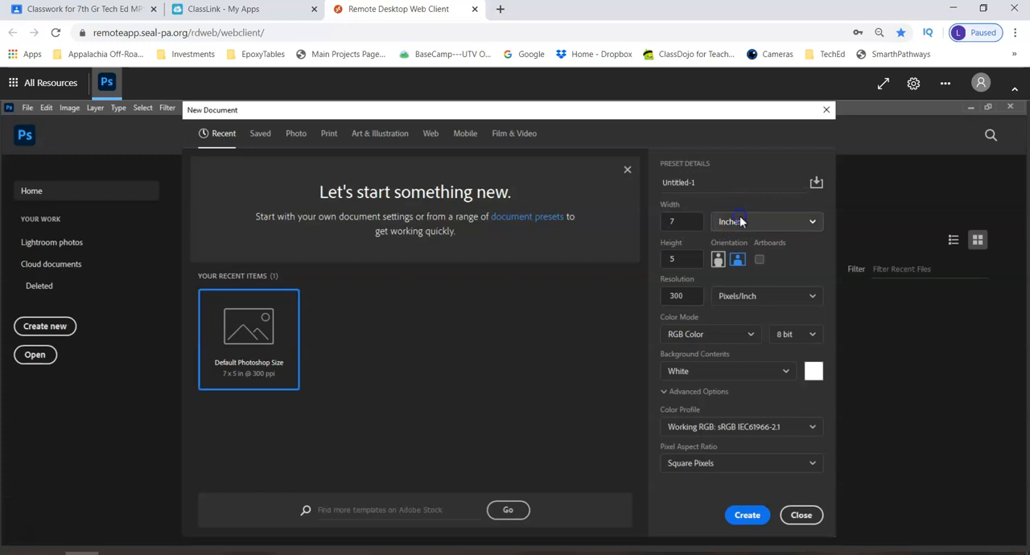
left_click(736, 244)
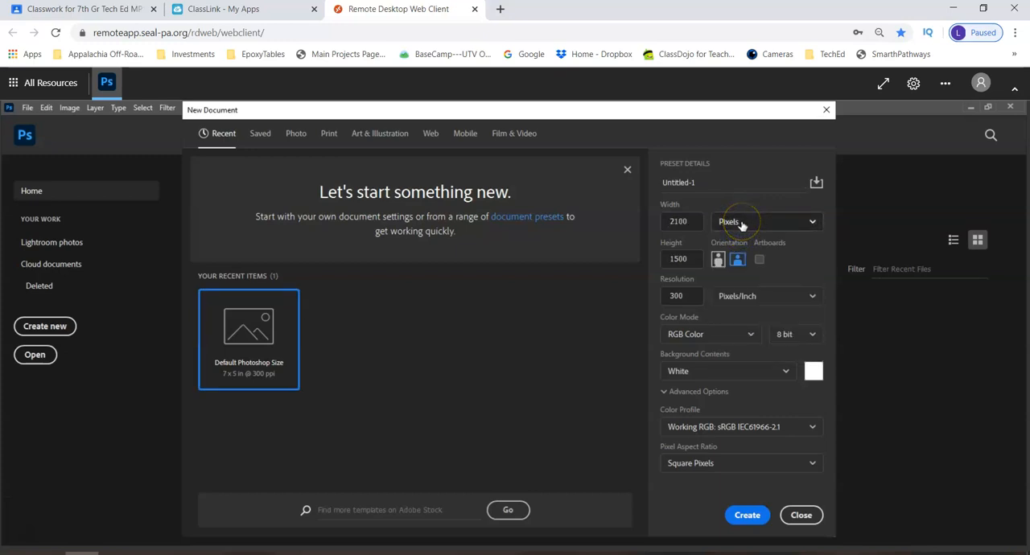
left_click(684, 222)
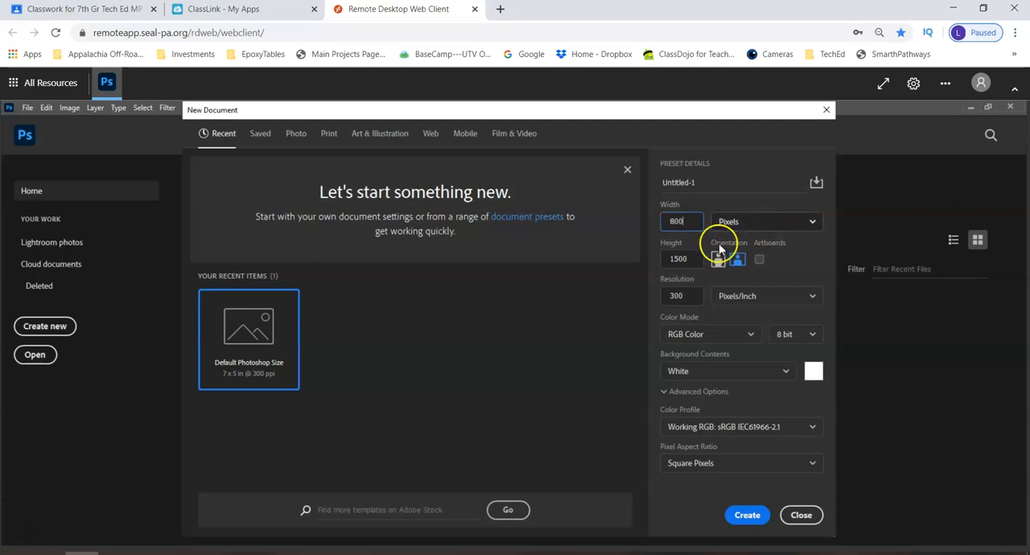
left_click(682, 257)
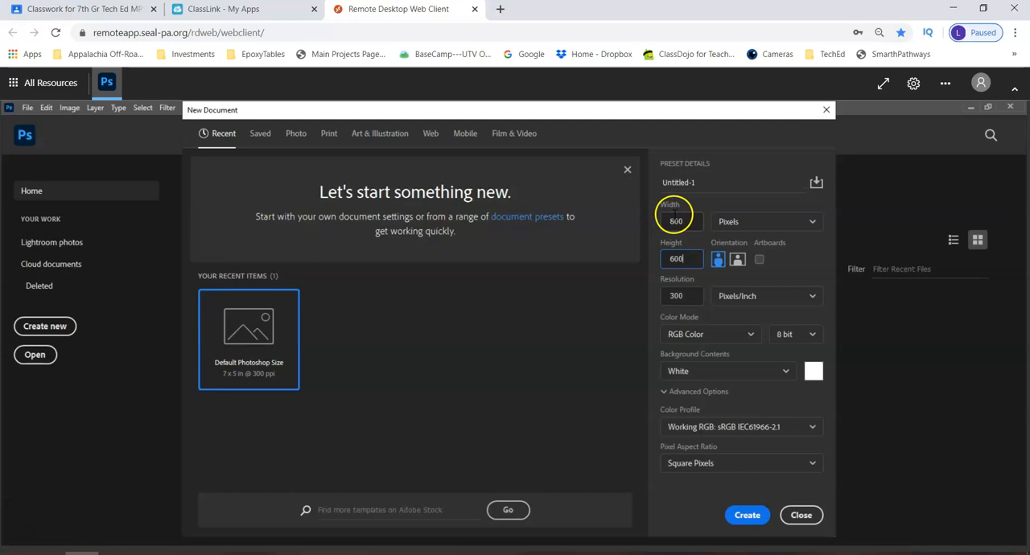
left_click(678, 296)
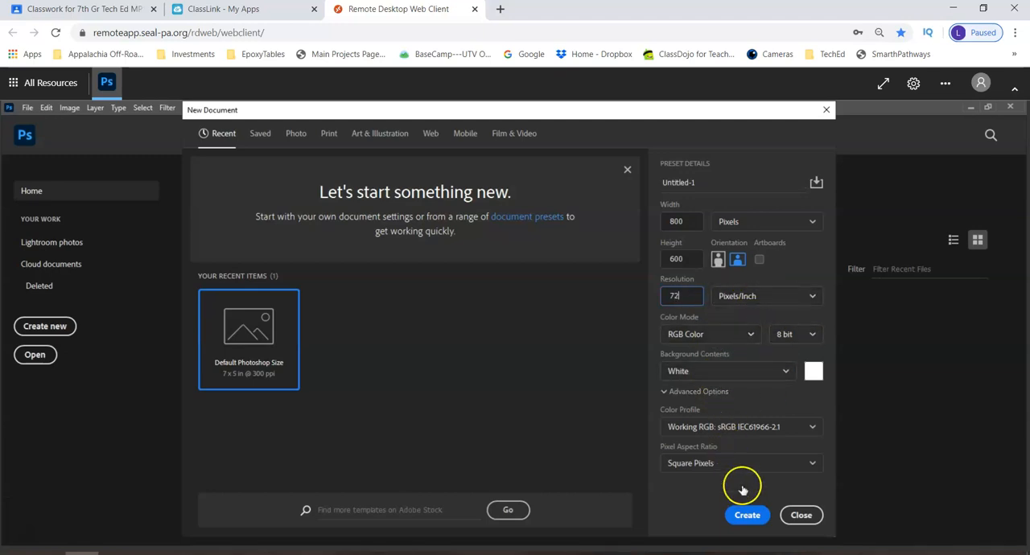
left_click(746, 516)
left_click_drag(524, 115, 524, 98)
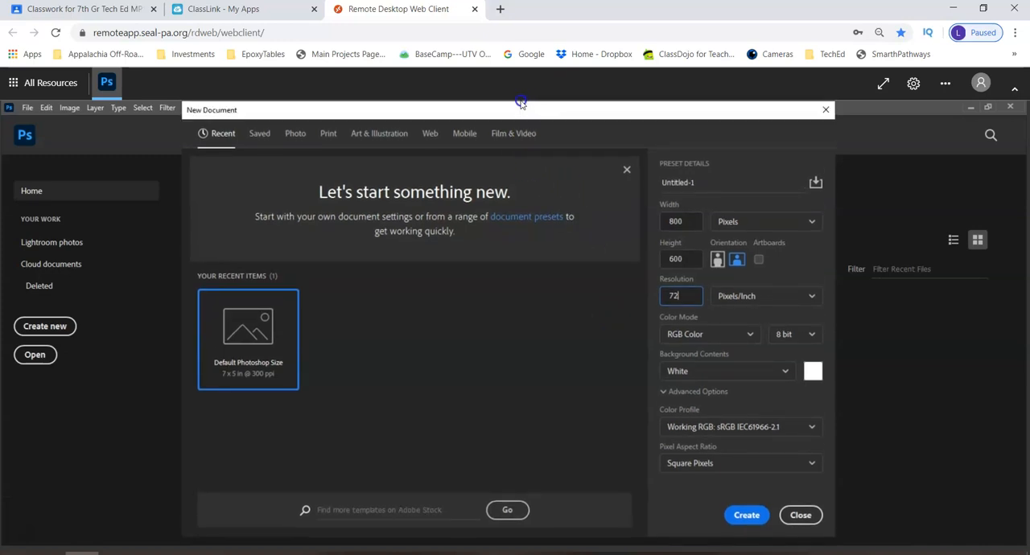
left_click(1015, 39)
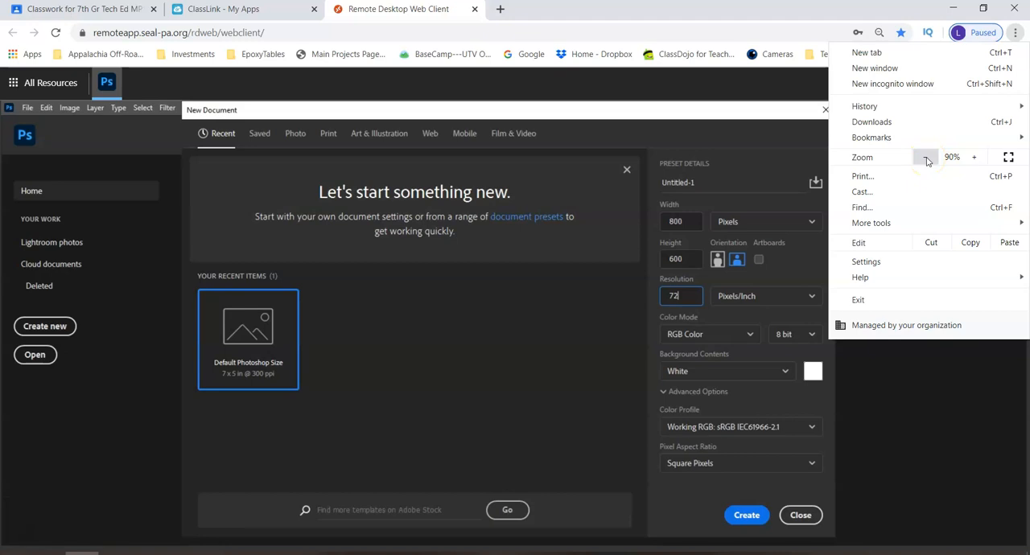
left_click(915, 375)
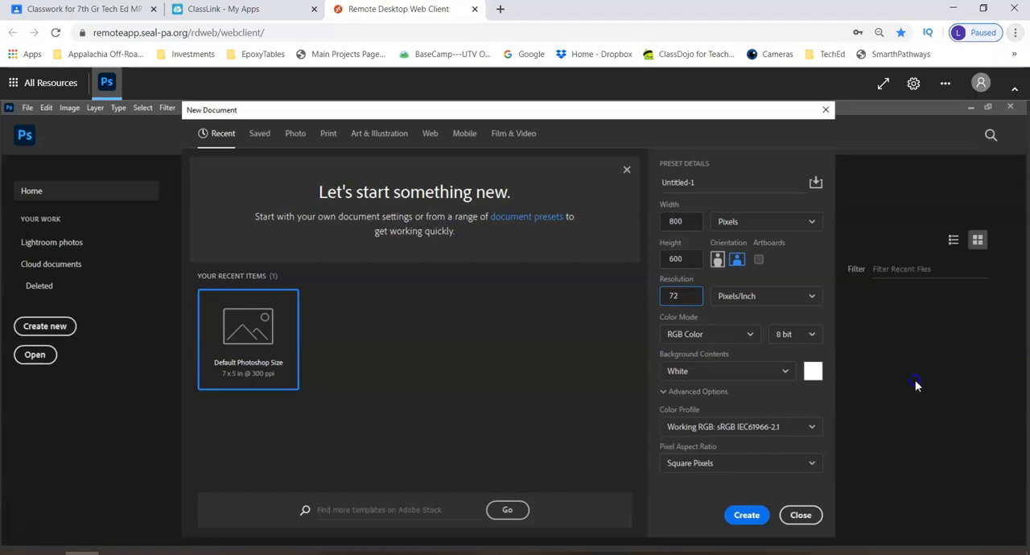
left_click(748, 516)
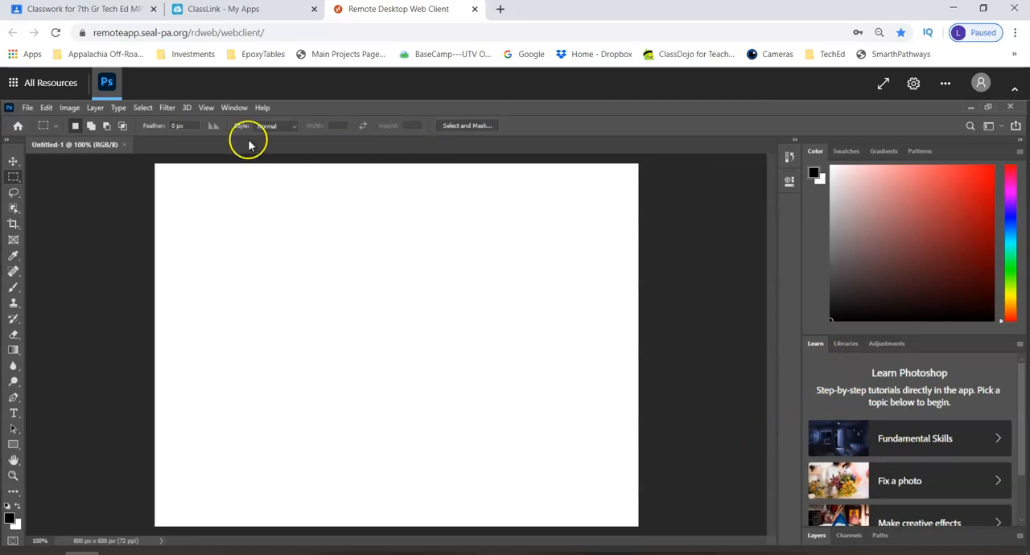
Reset the Essentials workspace and check that the Layers panel is enabled
left_click(234, 108)
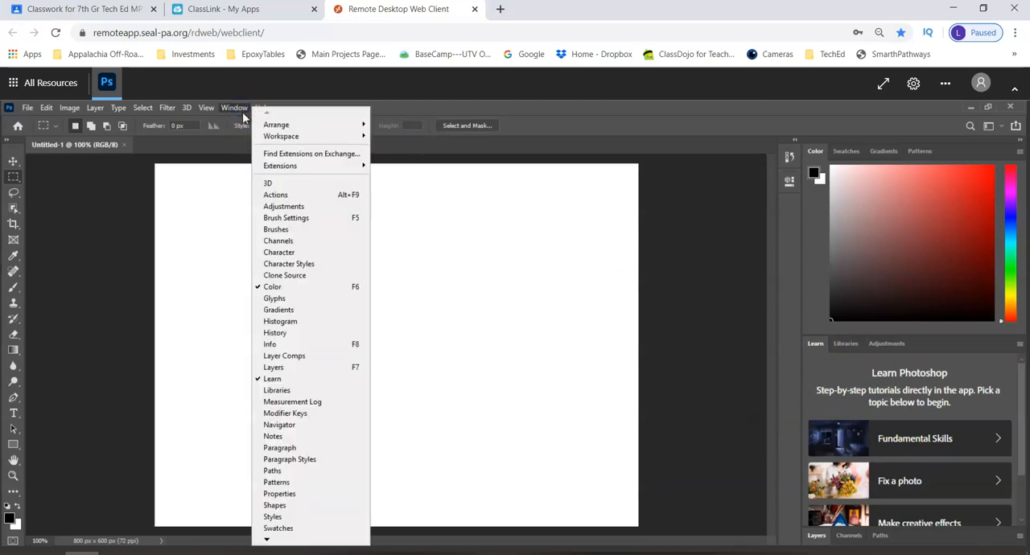
mouse_move(322, 134)
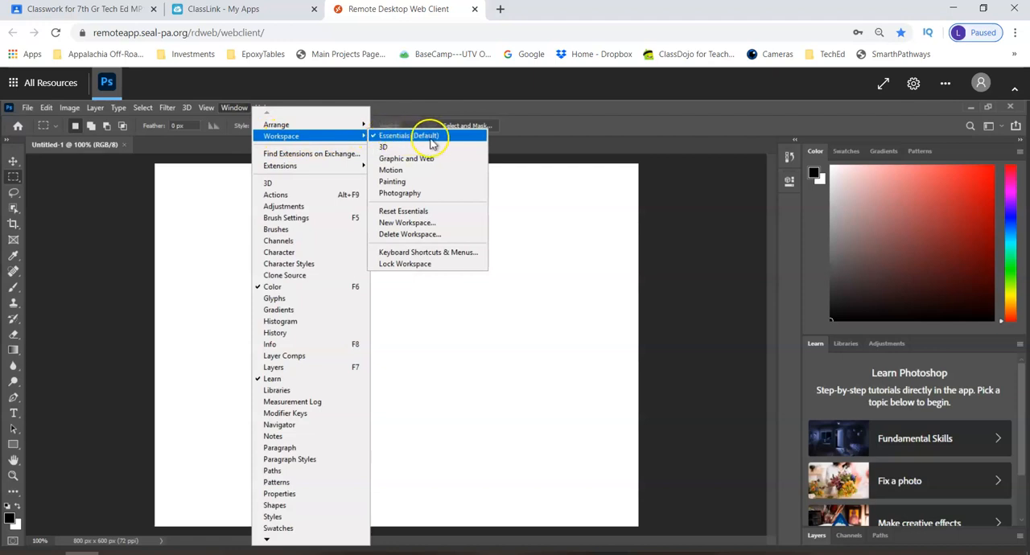
left_click(429, 212)
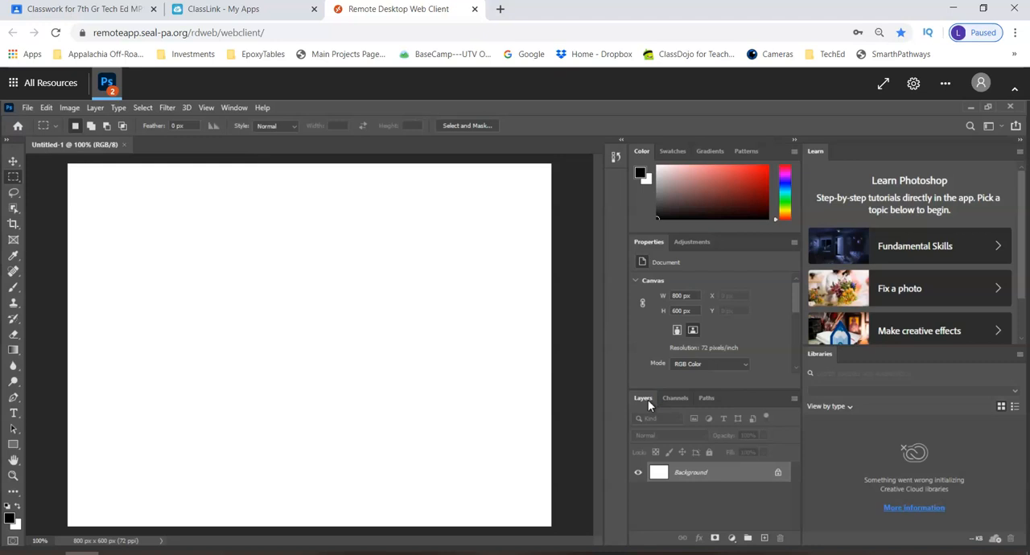
left_click(235, 108)
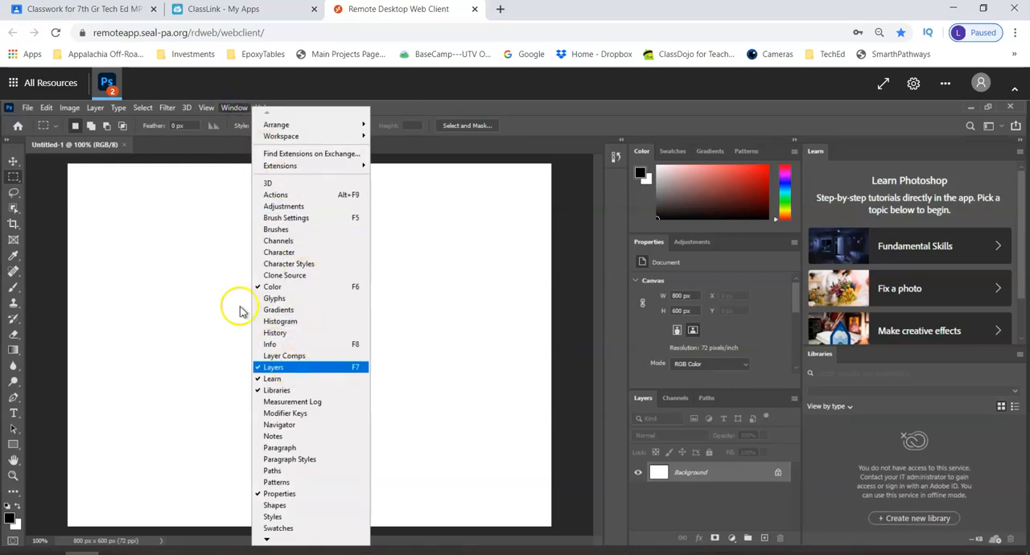
left_click(195, 265)
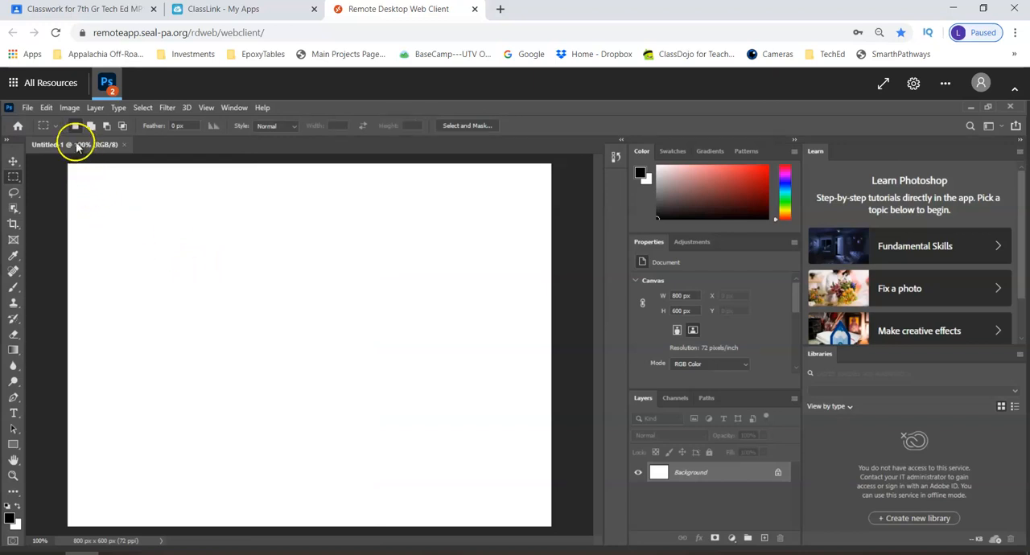
Add three new empty layers above the Background layer
left_click(764, 538)
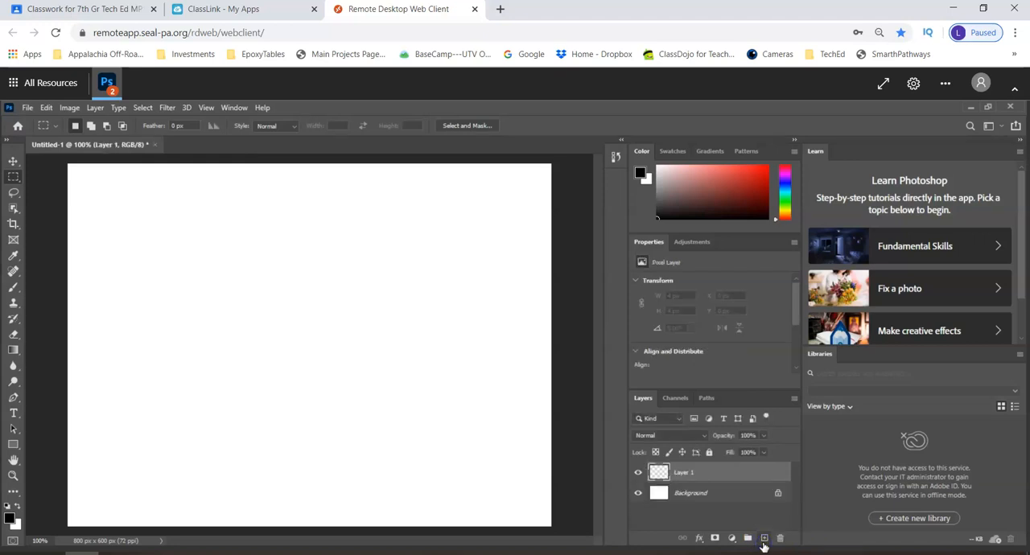
left_click(765, 537)
left_click(765, 539)
Rename the three new layers, from the uppermost down, as BlueEllipse, RedCircle and GreenSquare
double_click(684, 473)
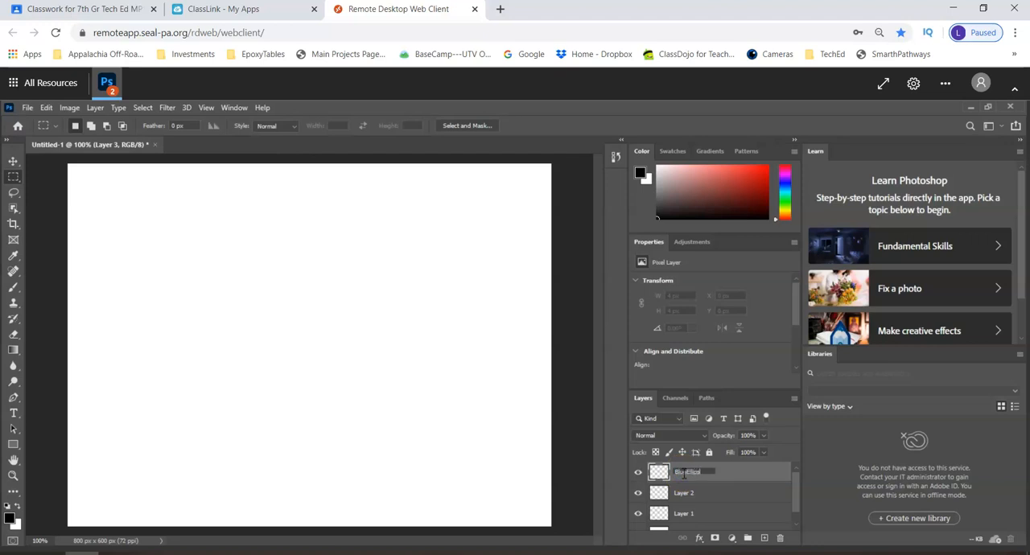
type("BlueEllipse")
double_click(684, 492)
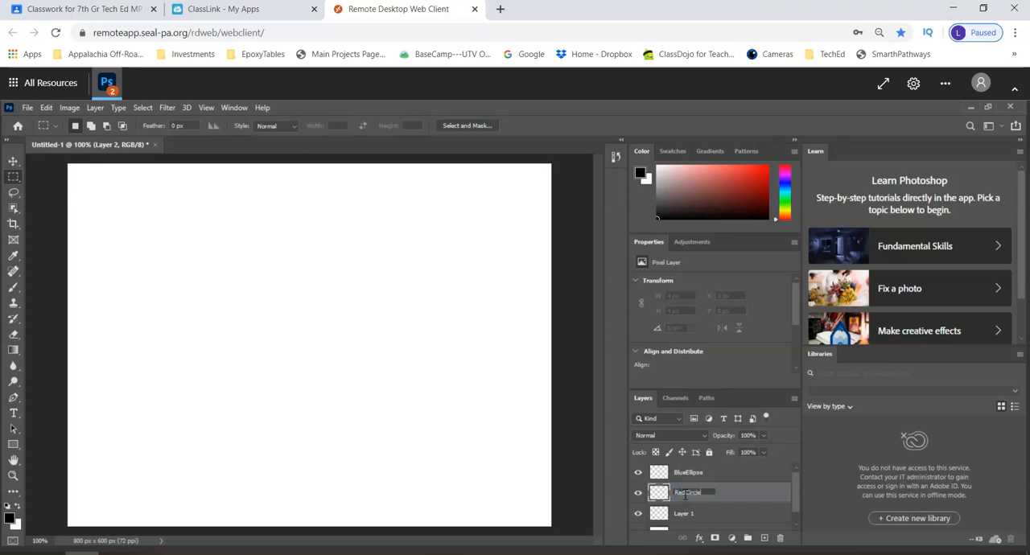
double_click(684, 513)
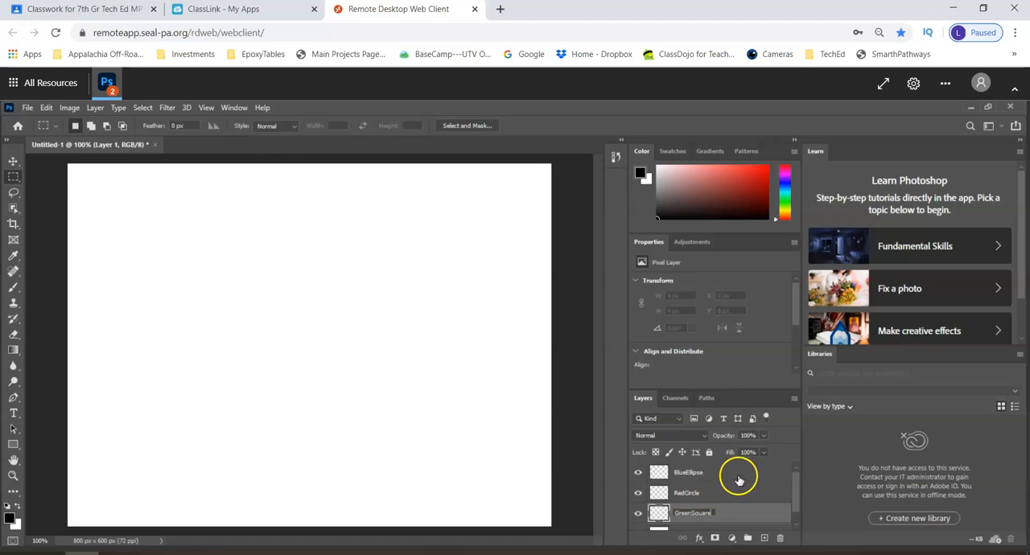
Assign color labels to the layers: Blue for BlueEllipse, Red for RedCircle and Green for GreenSquare
left_click(716, 475)
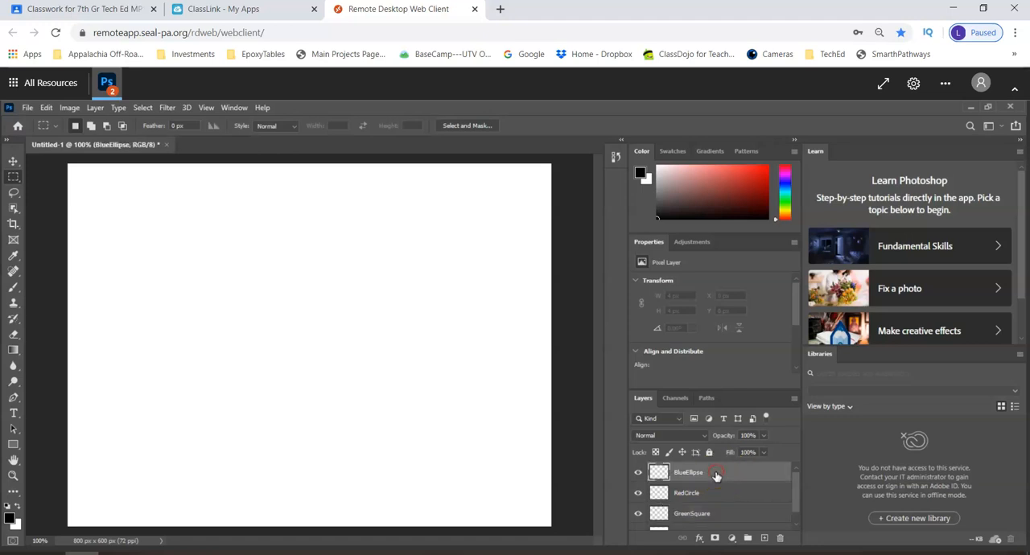
right_click(716, 476)
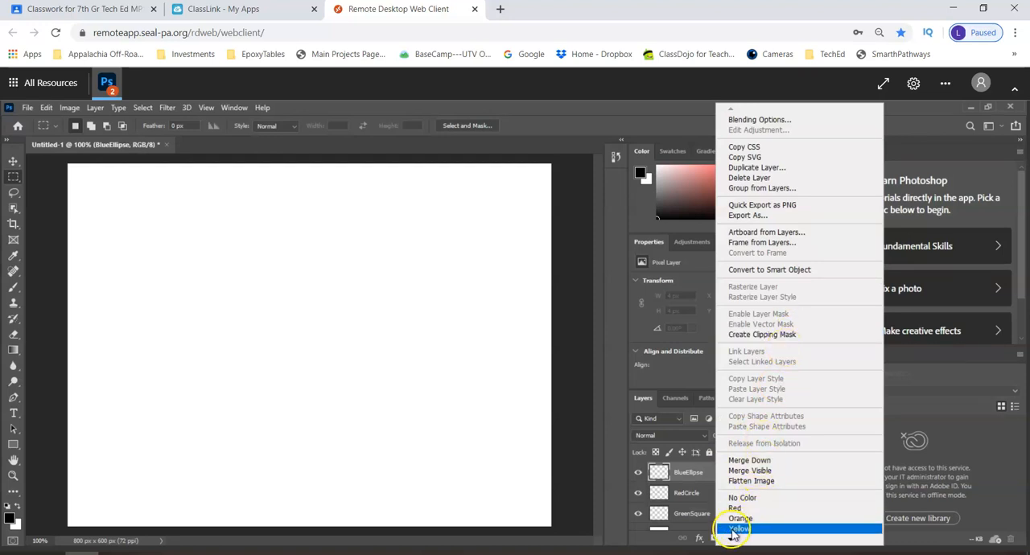
mouse_move(732, 537)
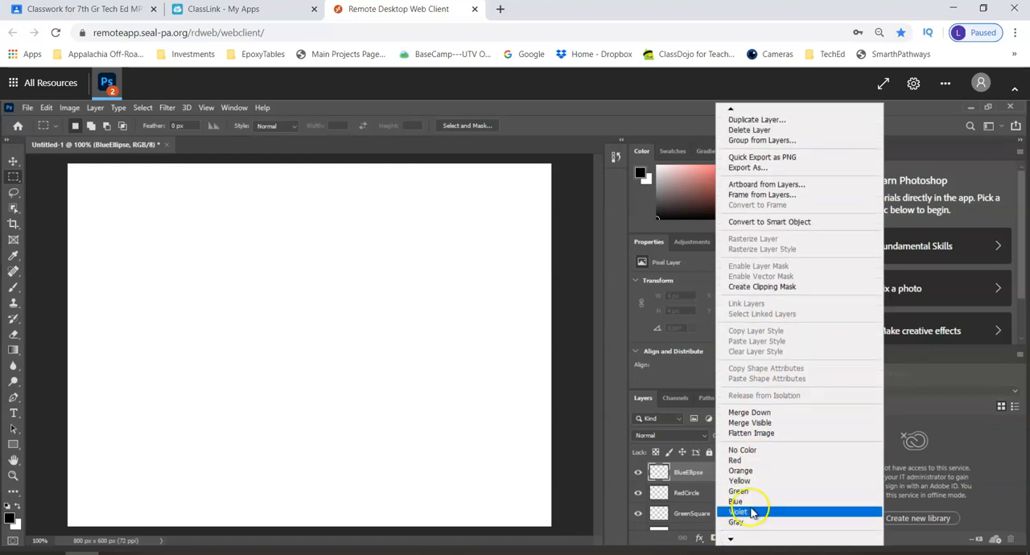
left_click(748, 502)
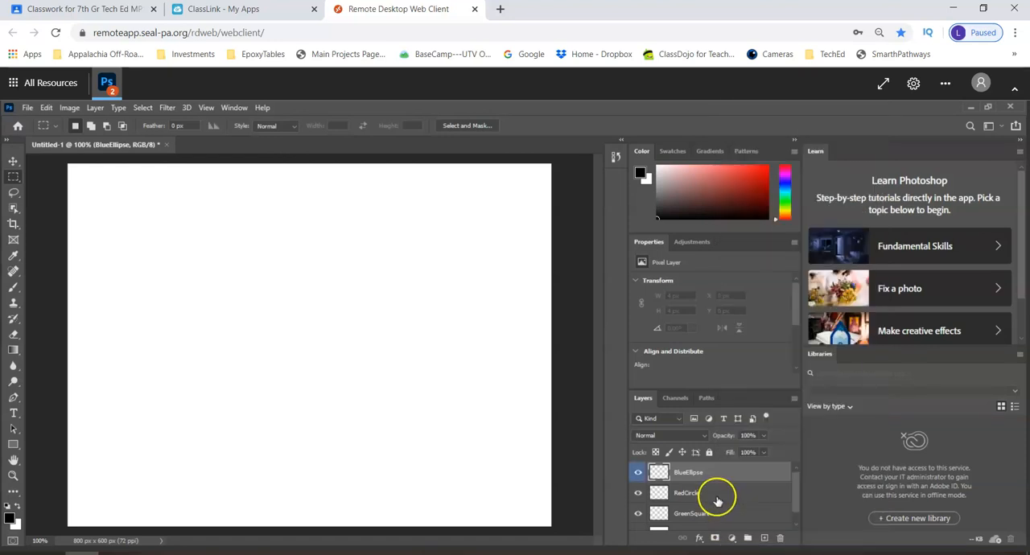
right_click(717, 498)
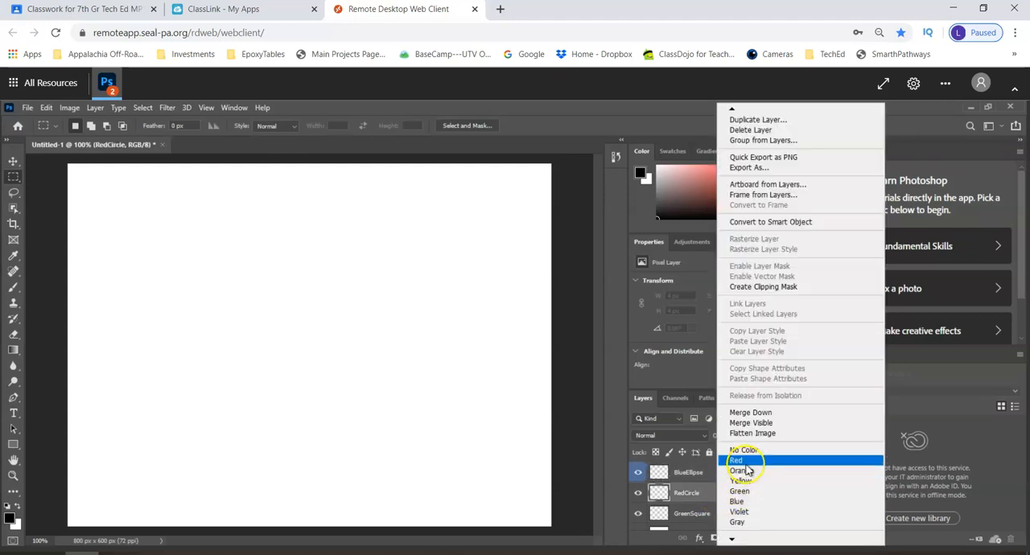
left_click(739, 461)
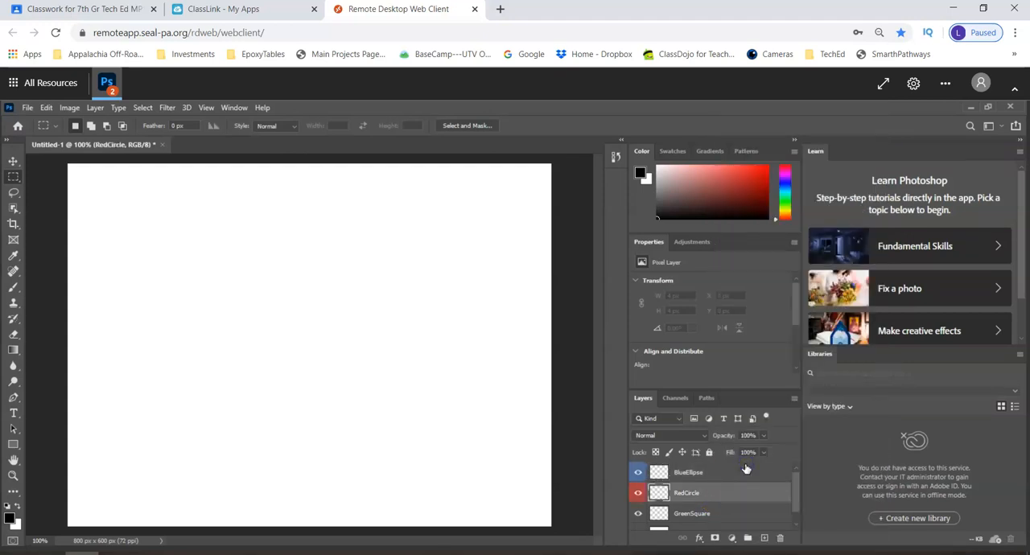
right_click(717, 513)
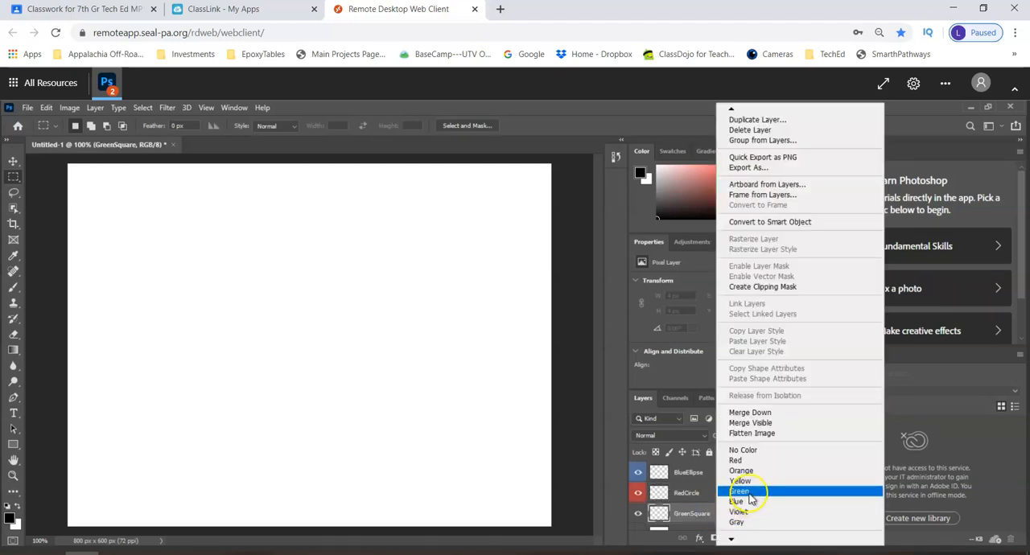
left_click(739, 491)
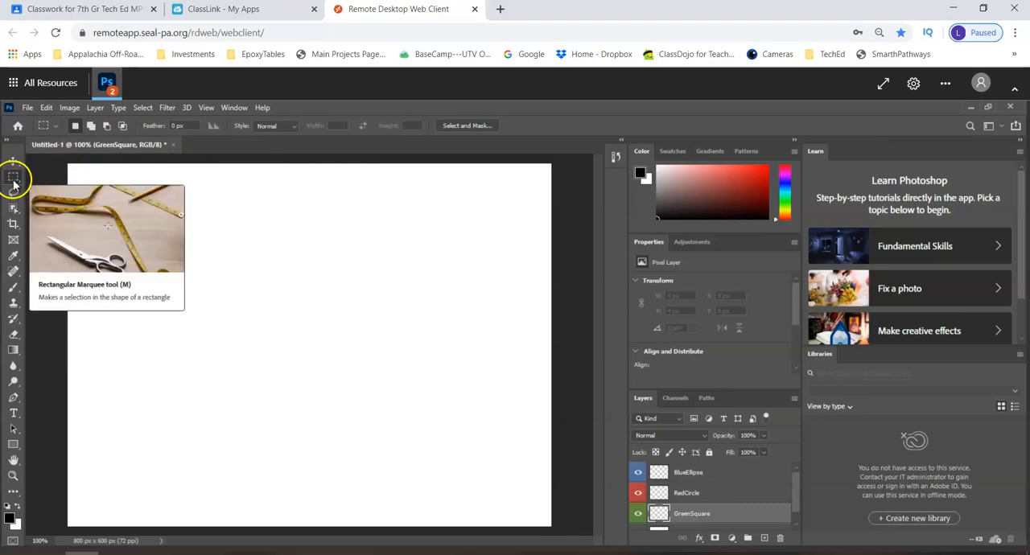
Select the BlueEllipse, RedCircle and GreenSquare layers one after another, ending on GreenSquare
left_click(708, 480)
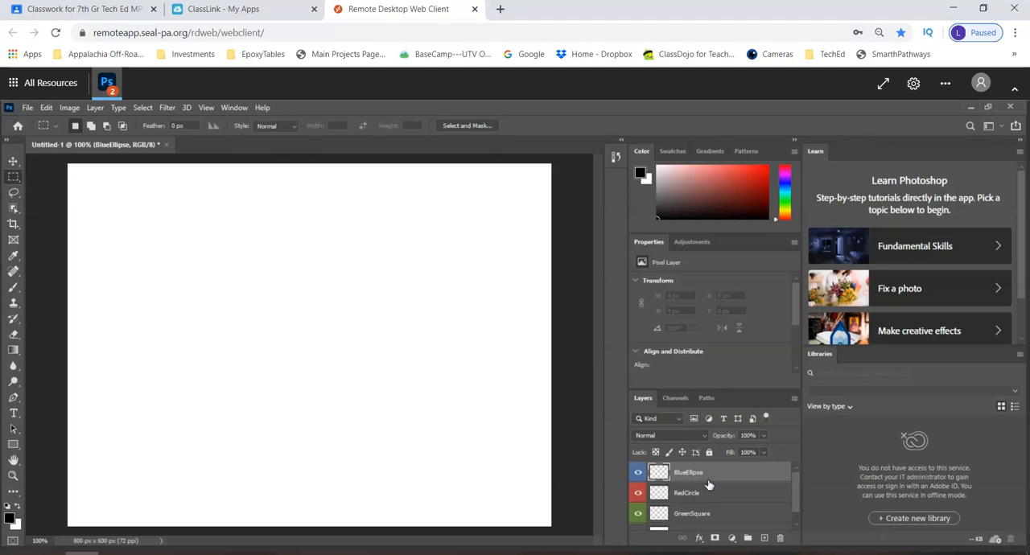
left_click(708, 492)
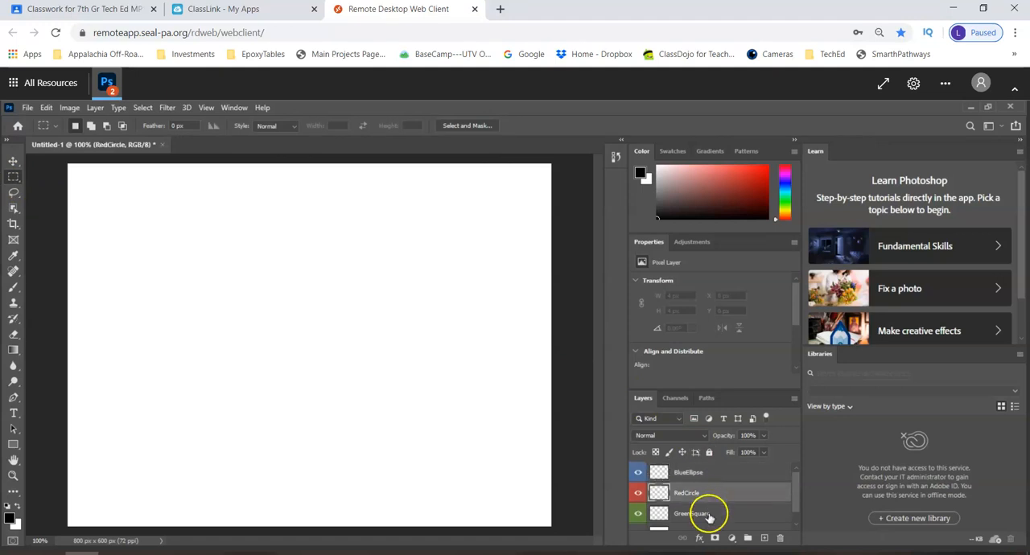
left_click(708, 514)
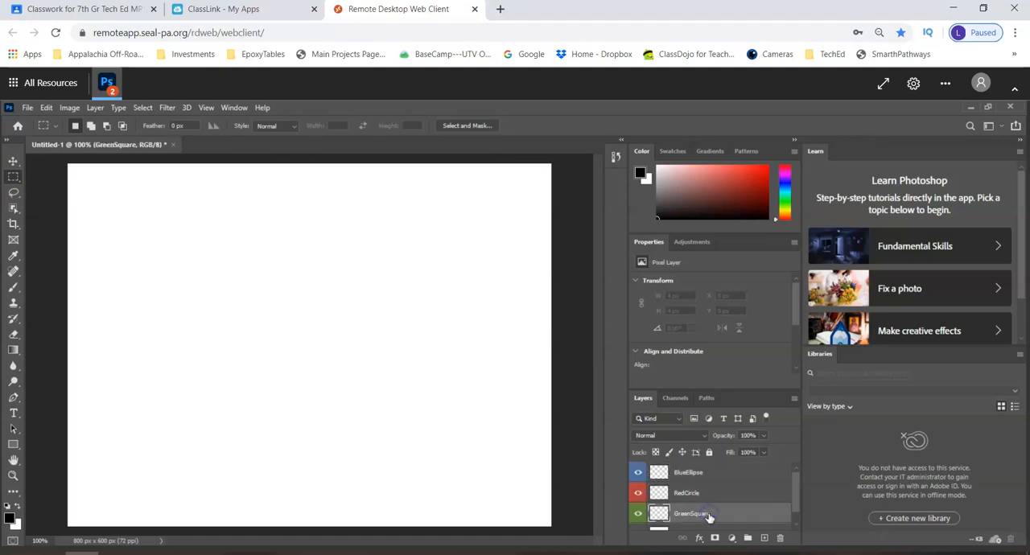
On the BlueEllipse layer, make an elliptical marquee selection about 182 by 109 px near the canvas's upper-left corner
left_click(723, 473)
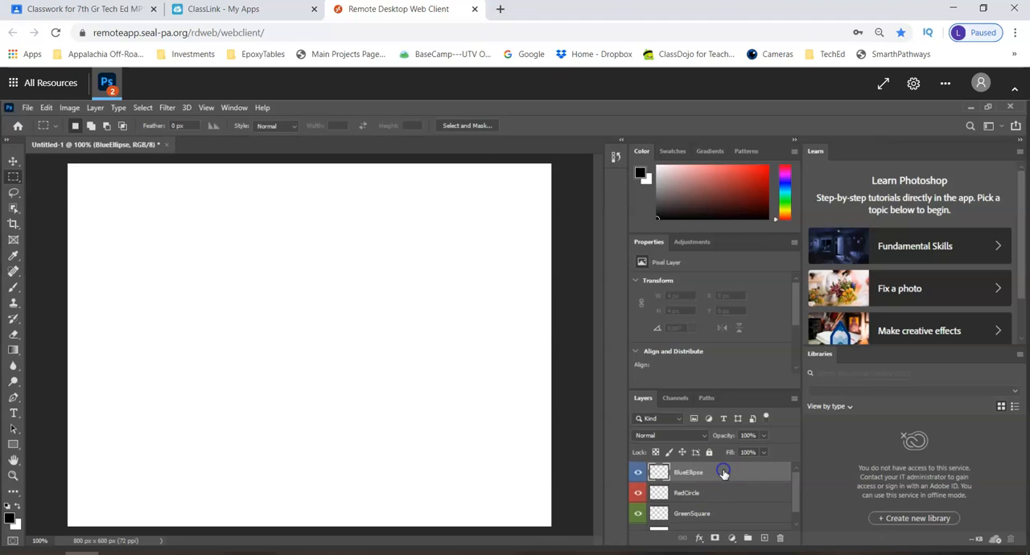
right_click(13, 178)
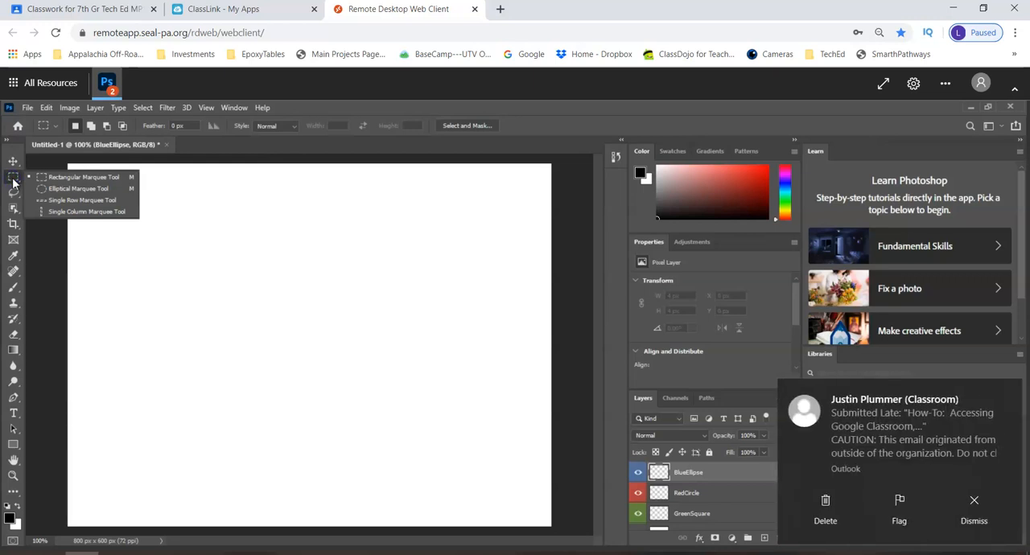
left_click(41, 190)
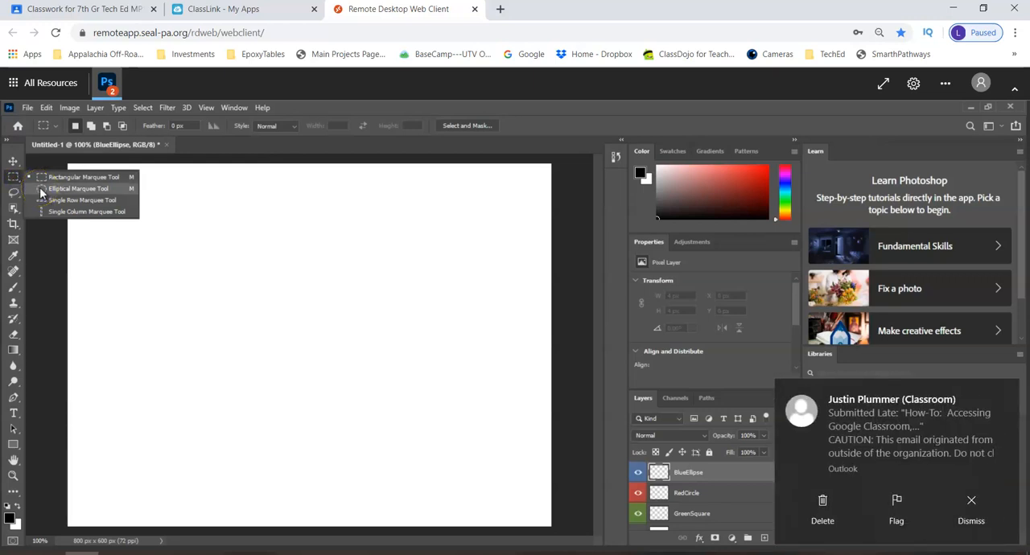
left_click(41, 189)
left_click(1002, 388)
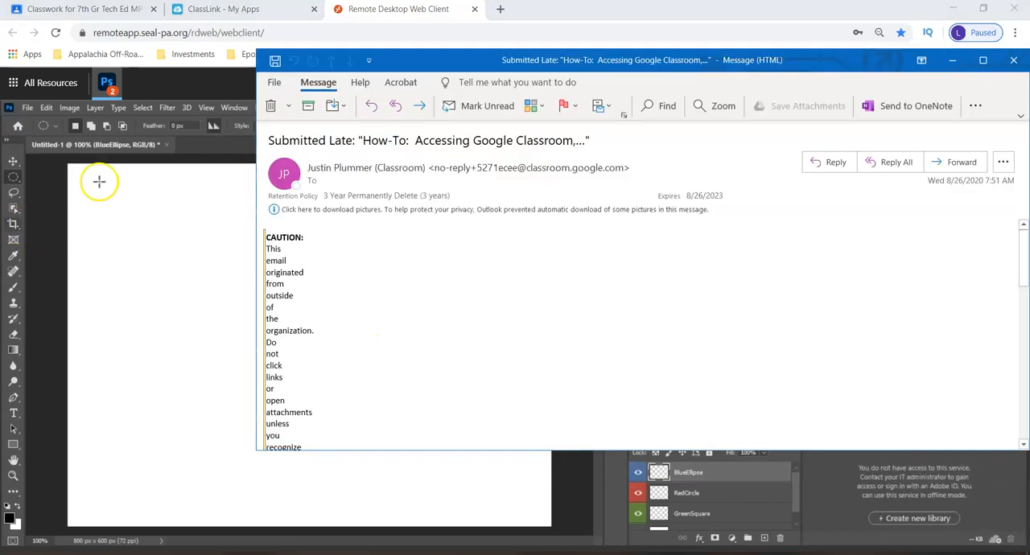
left_click(949, 61)
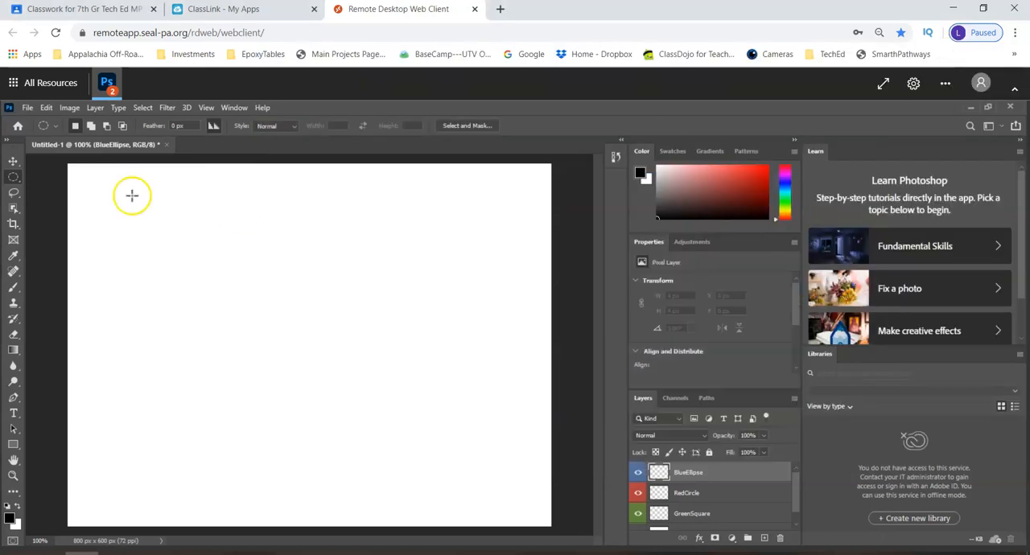
left_click_drag(105, 183, 215, 248)
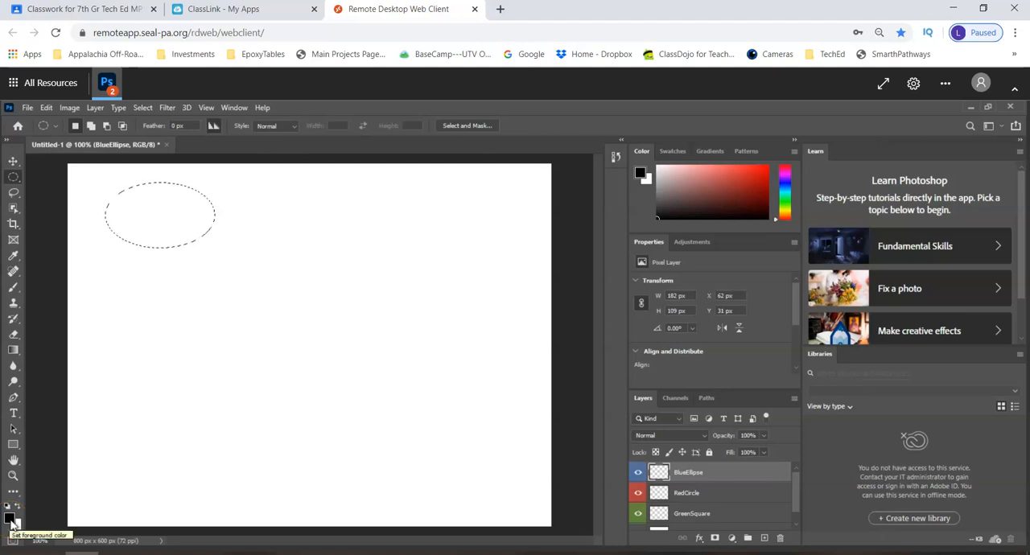
Collapse the Learn and Libraries panels and set the foreground color to blue #3b6fe6
left_click_drag(1022, 247, 1023, 288)
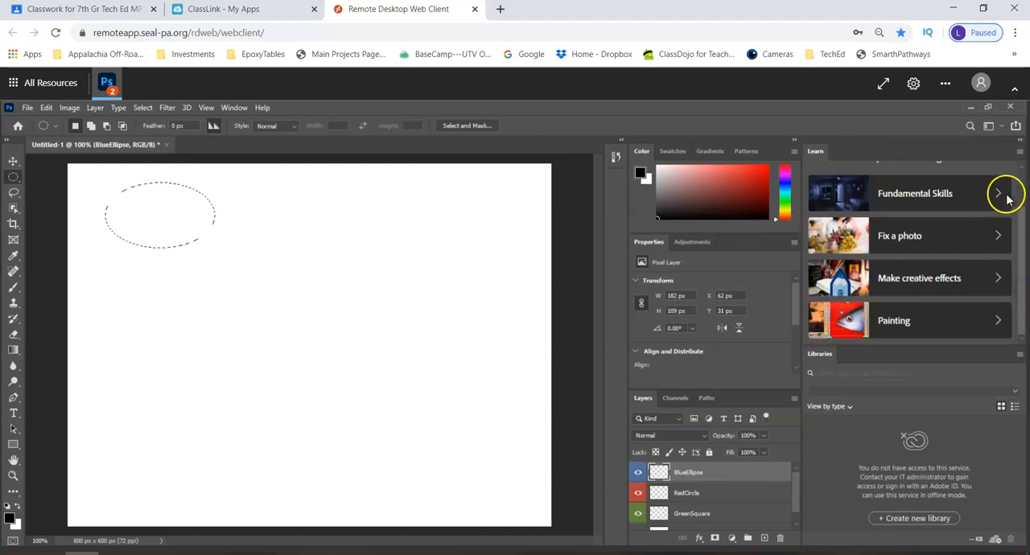
left_click(1021, 142)
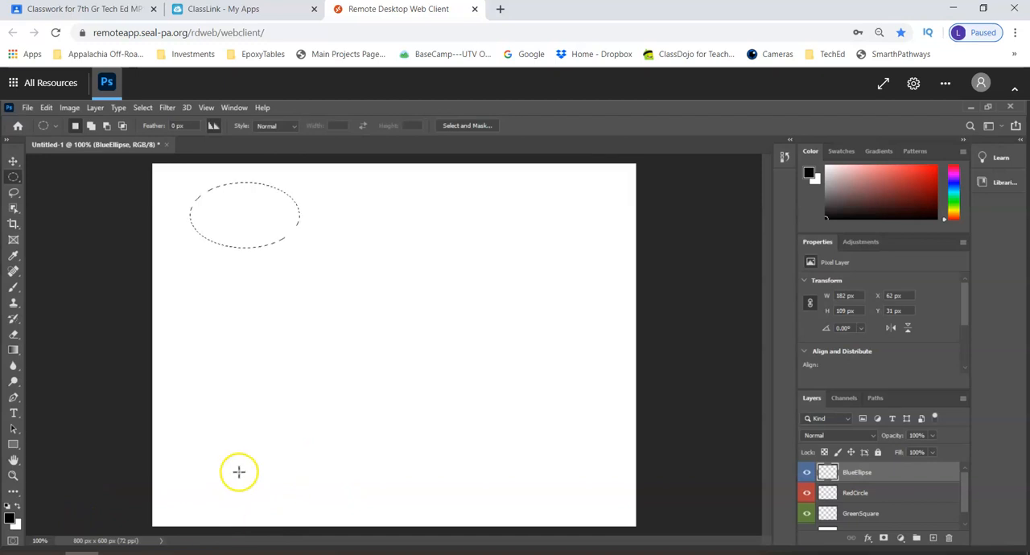
left_click(9, 521)
left_click(519, 243)
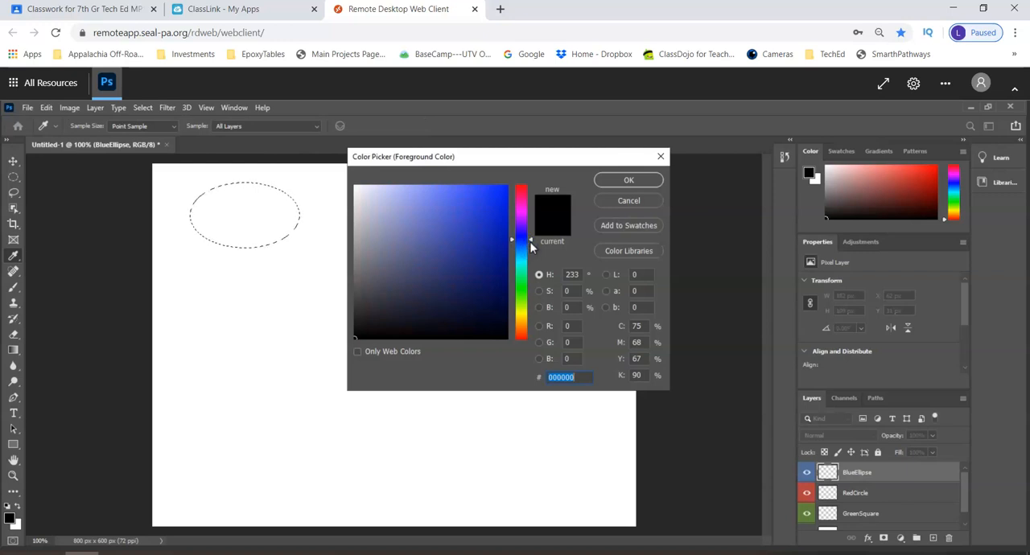
left_click_drag(531, 242, 525, 245)
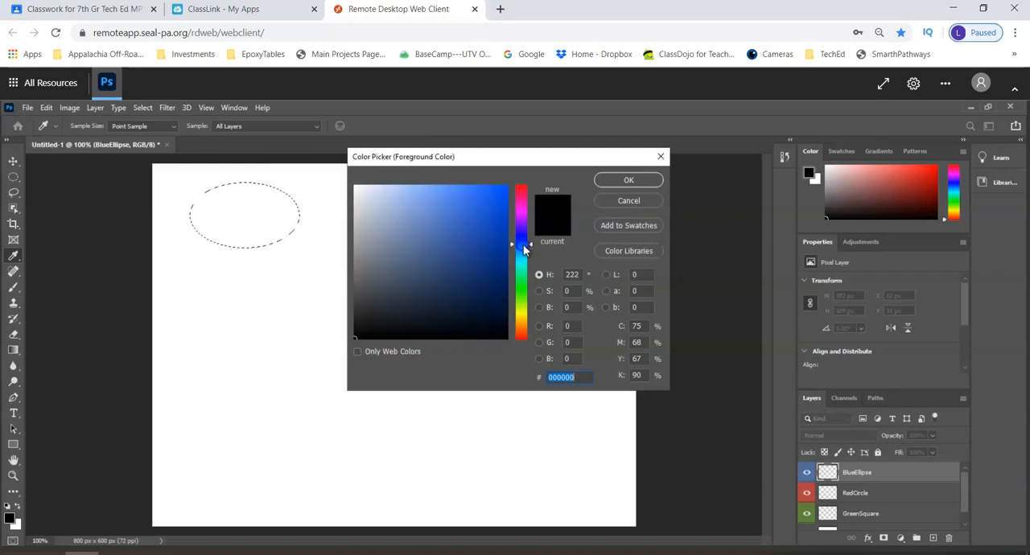
left_click(469, 201)
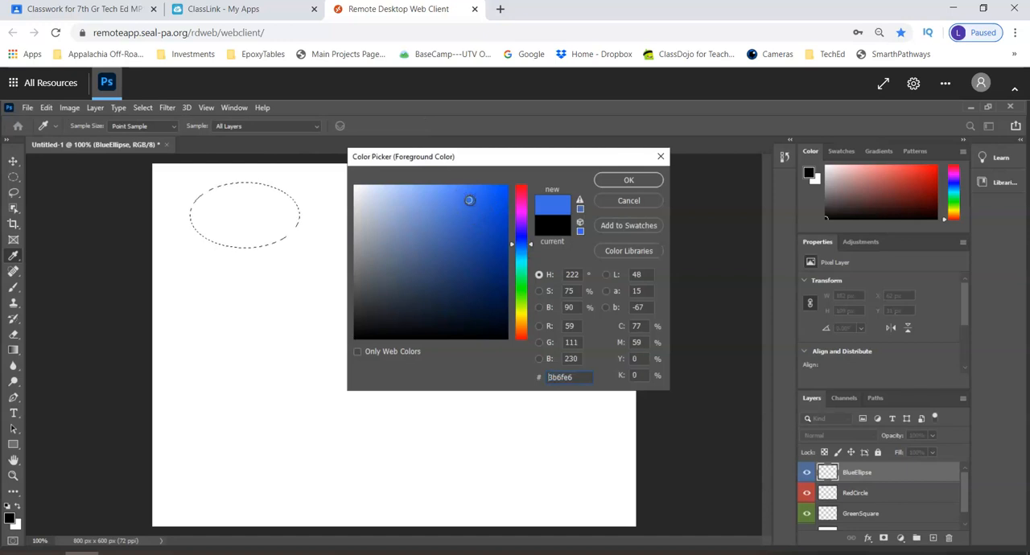
left_click(620, 180)
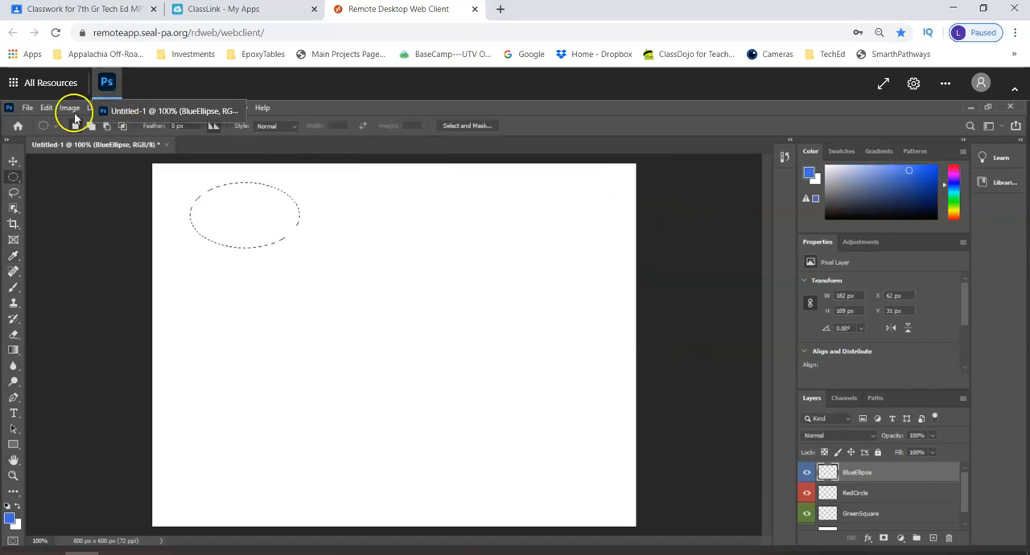
Fill the elliptical selection with the foreground color on the BlueEllipse layer, then deselect it
left_click(48, 108)
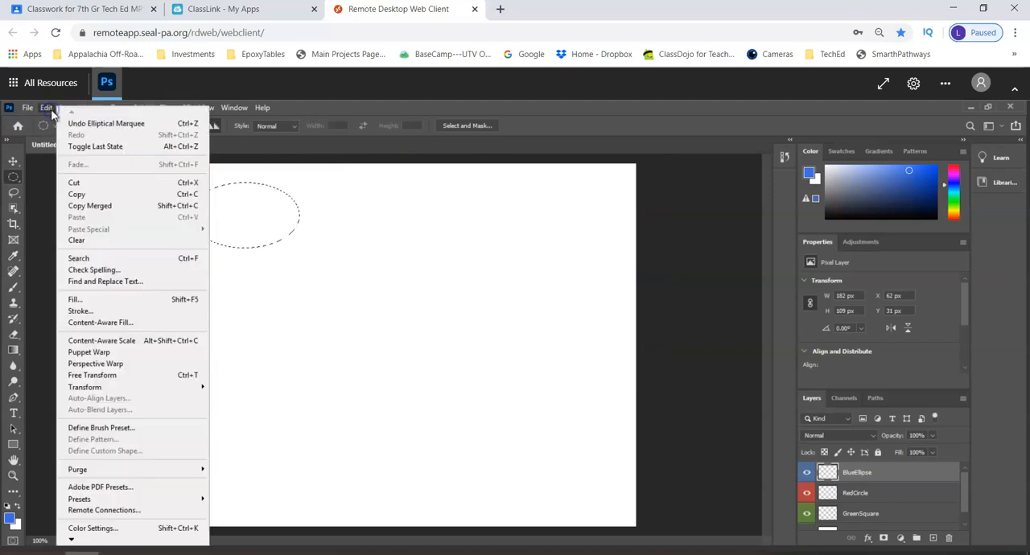
left_click(96, 300)
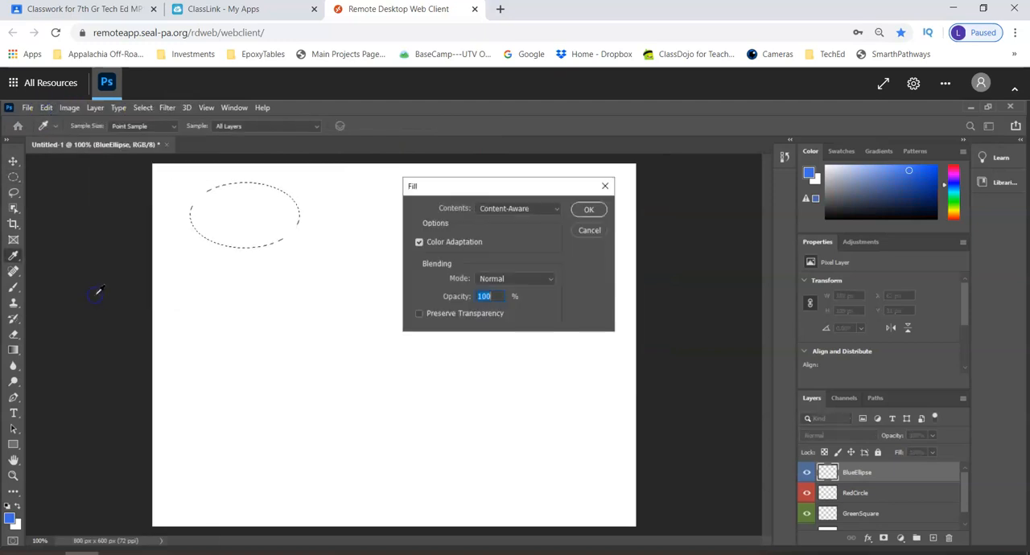
left_click(521, 209)
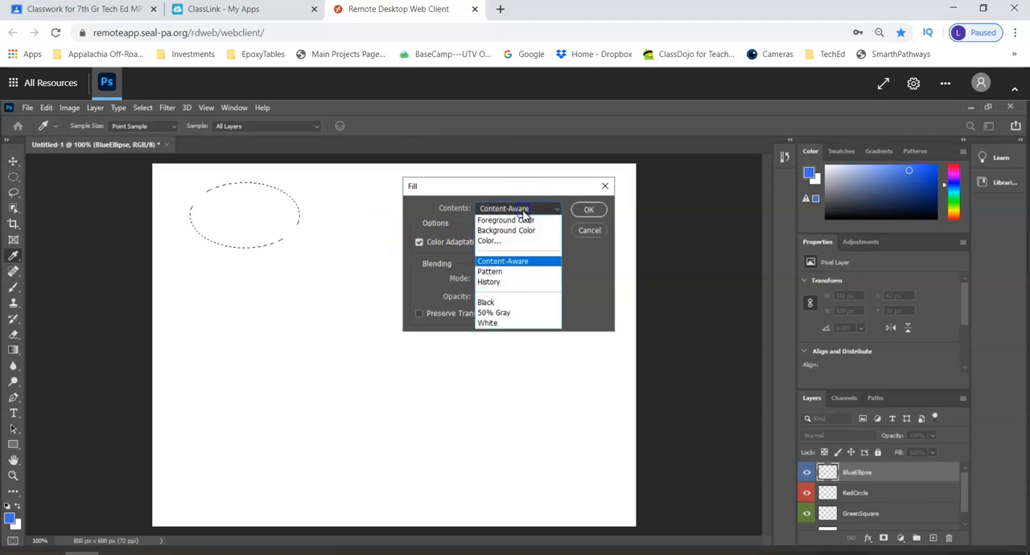
left_click(524, 221)
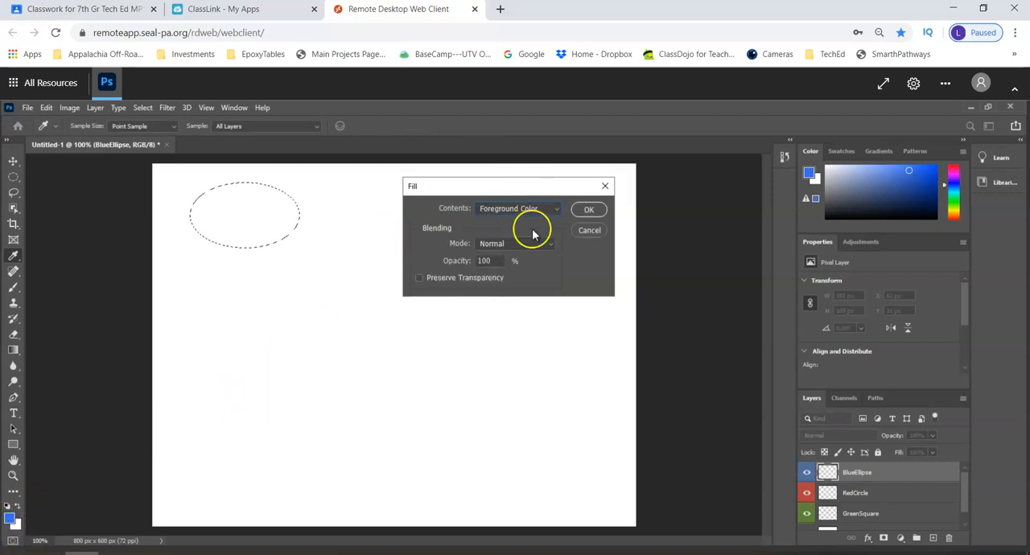
left_click(587, 210)
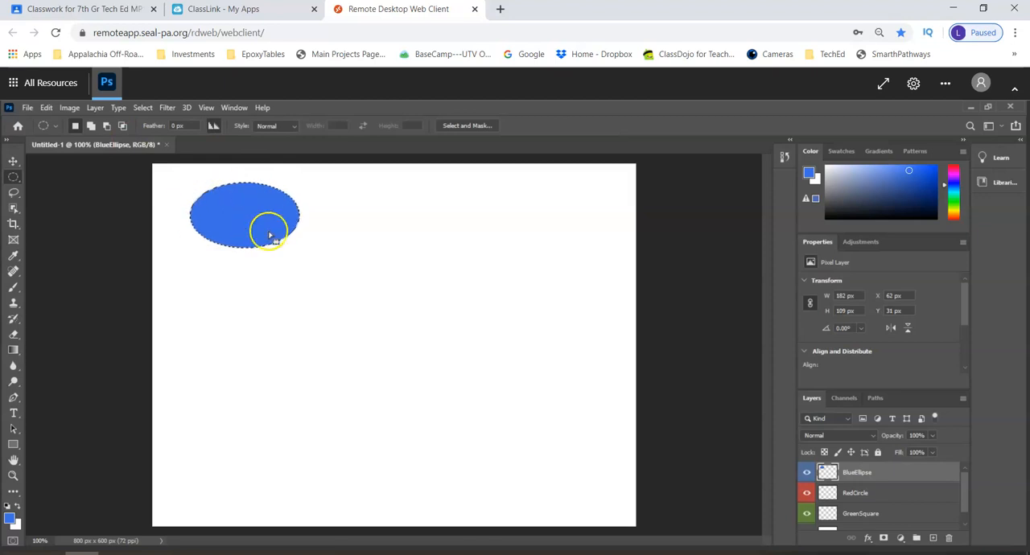
left_click(148, 111)
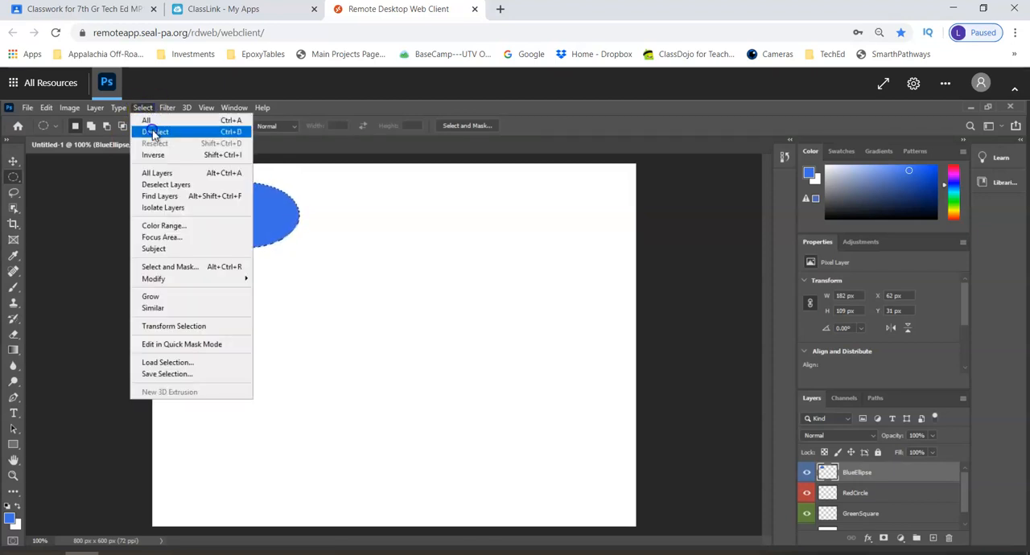
left_click(153, 132)
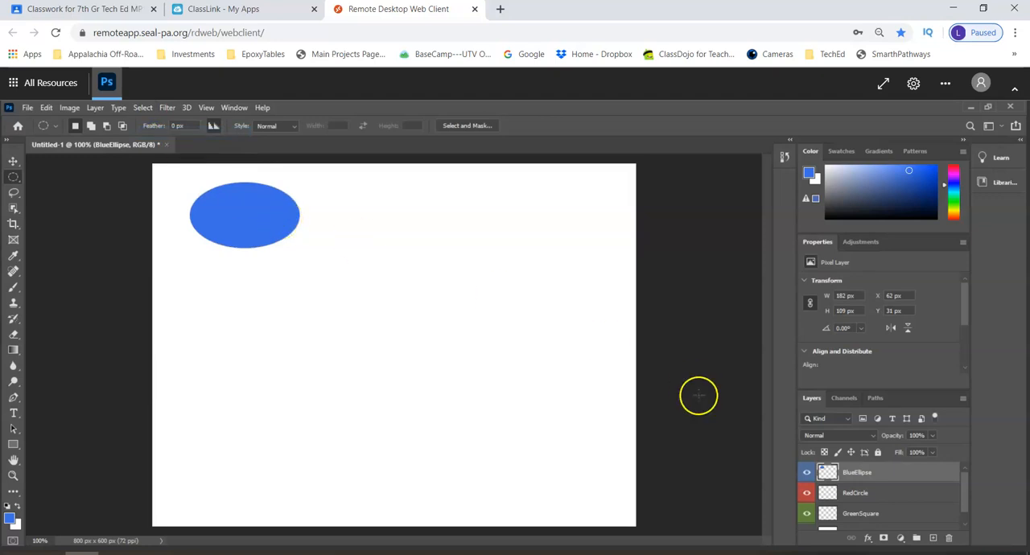
On the RedCircle layer, select a circle about 131 px across to the right of the ellipse and set the foreground color to red #cf0a2f
left_click(879, 492)
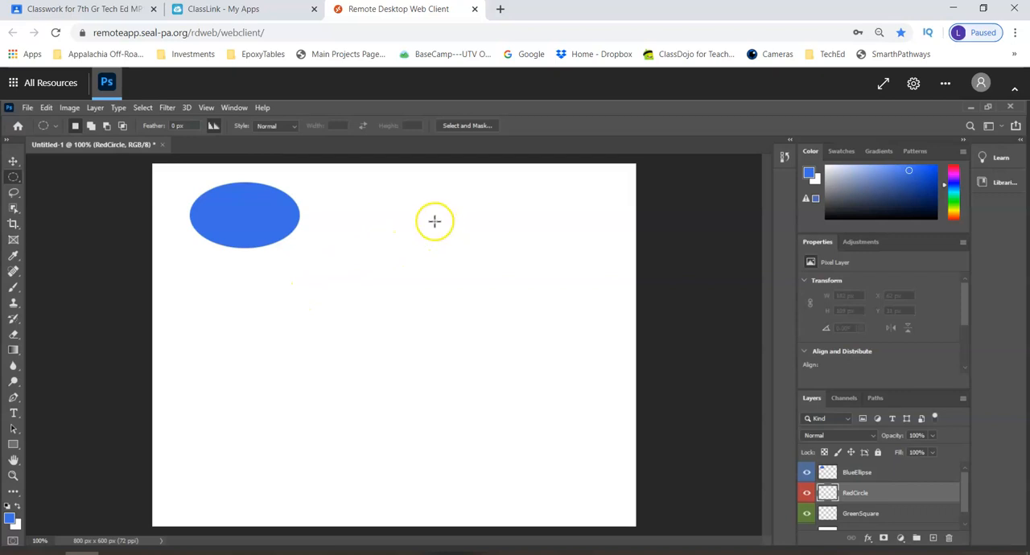
left_click_drag(441, 226, 527, 300)
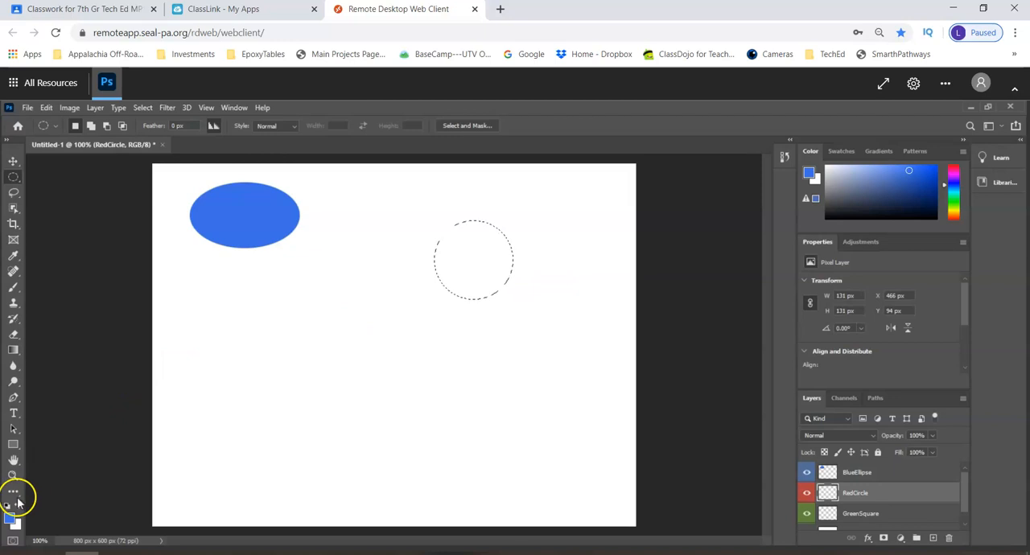
left_click(10, 519)
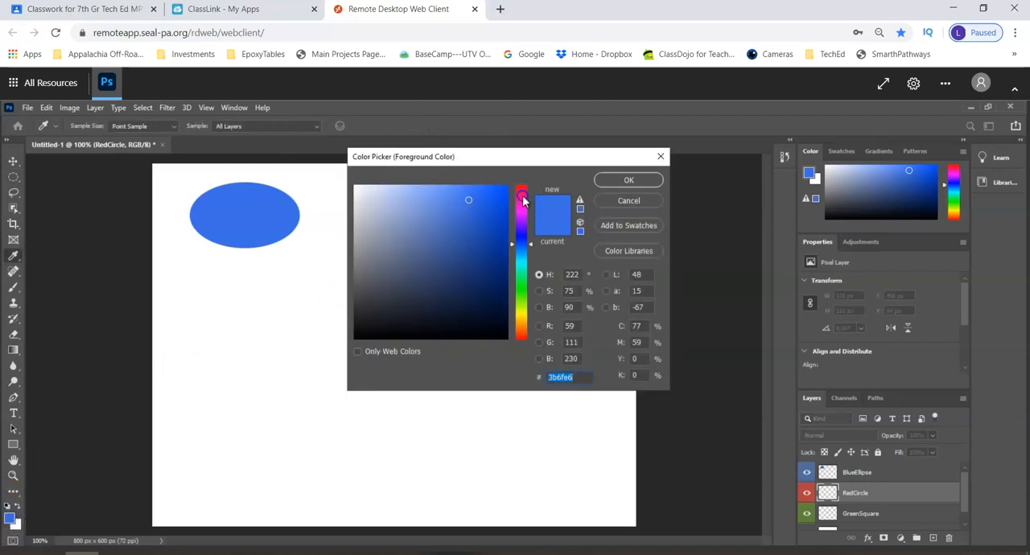
left_click(522, 196)
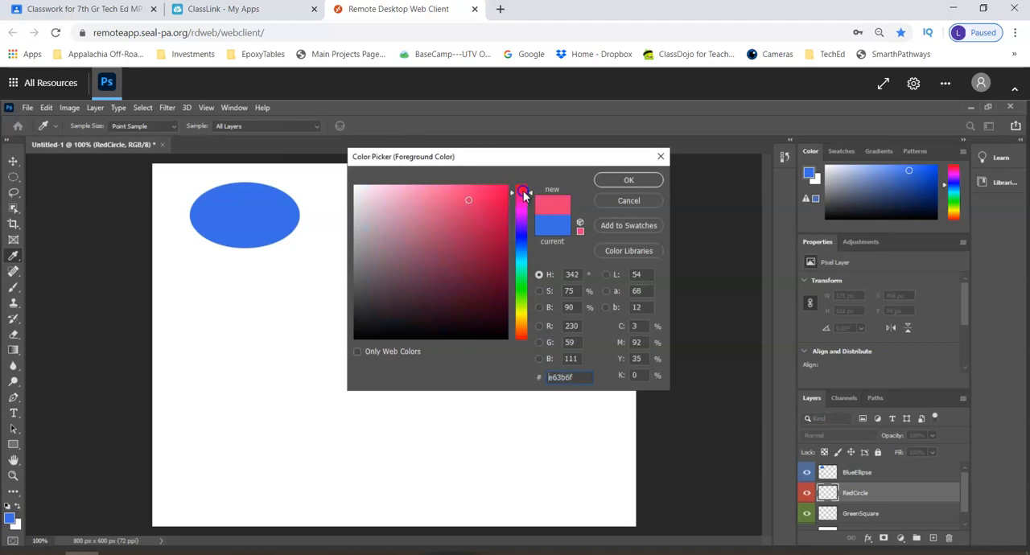
left_click(523, 189)
left_click(501, 215)
left_click(613, 182)
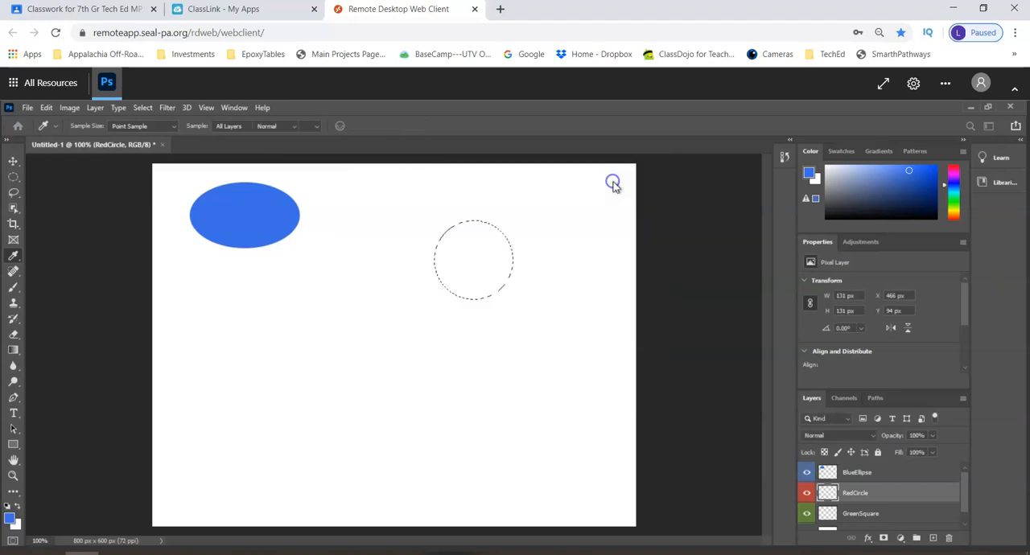
Fill the circular selection with the red foreground color on the RedCircle layer and deselect it
left_click(47, 108)
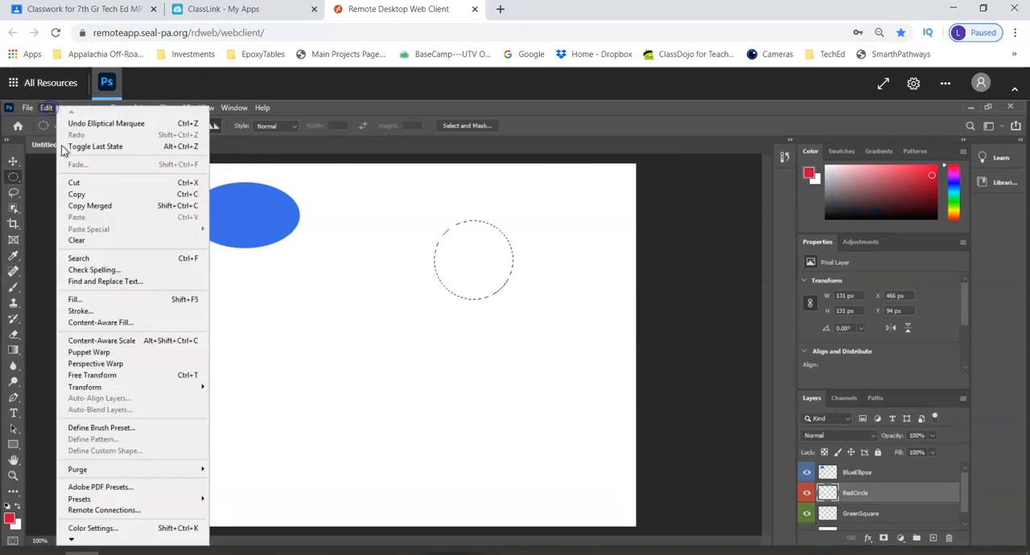
left_click(90, 302)
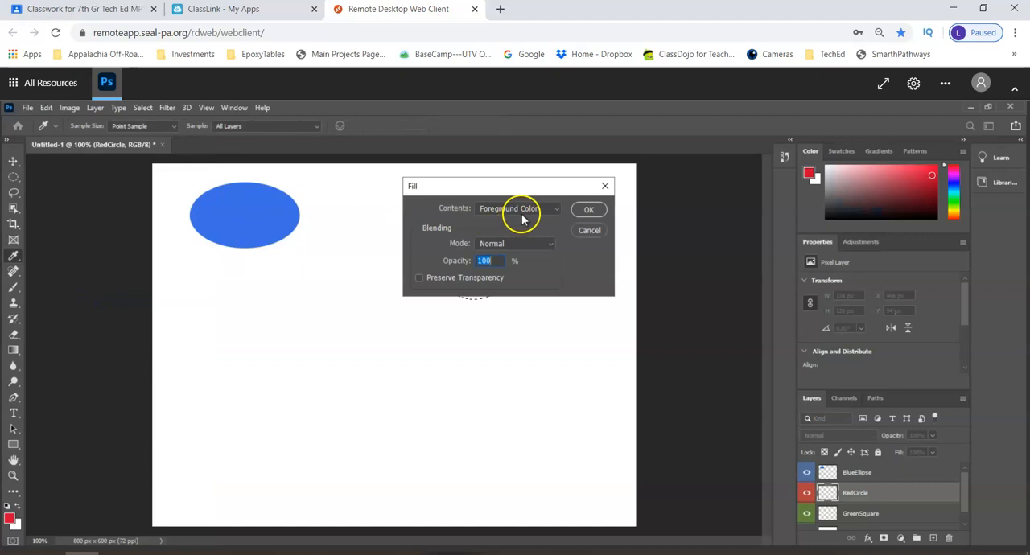
left_click(585, 211)
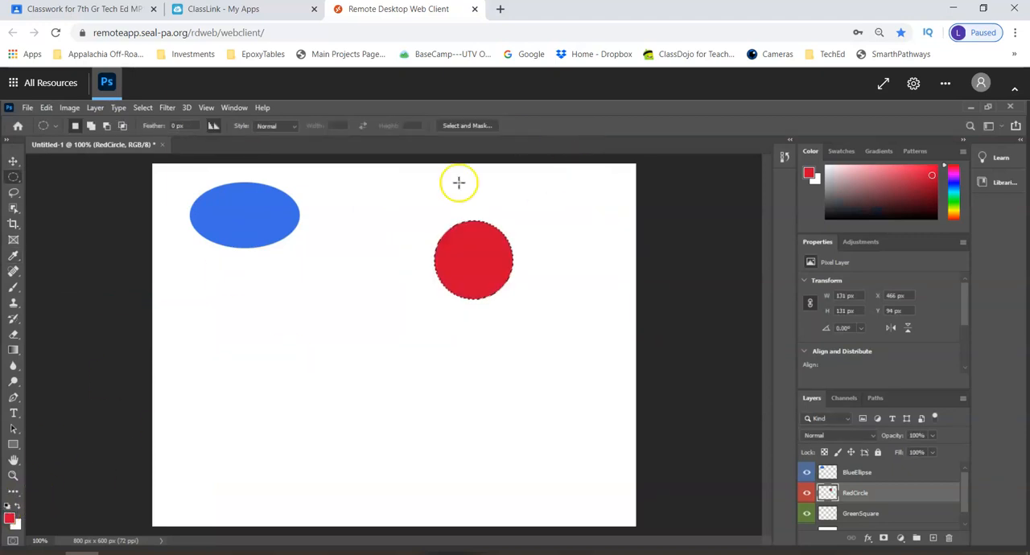
left_click(143, 108)
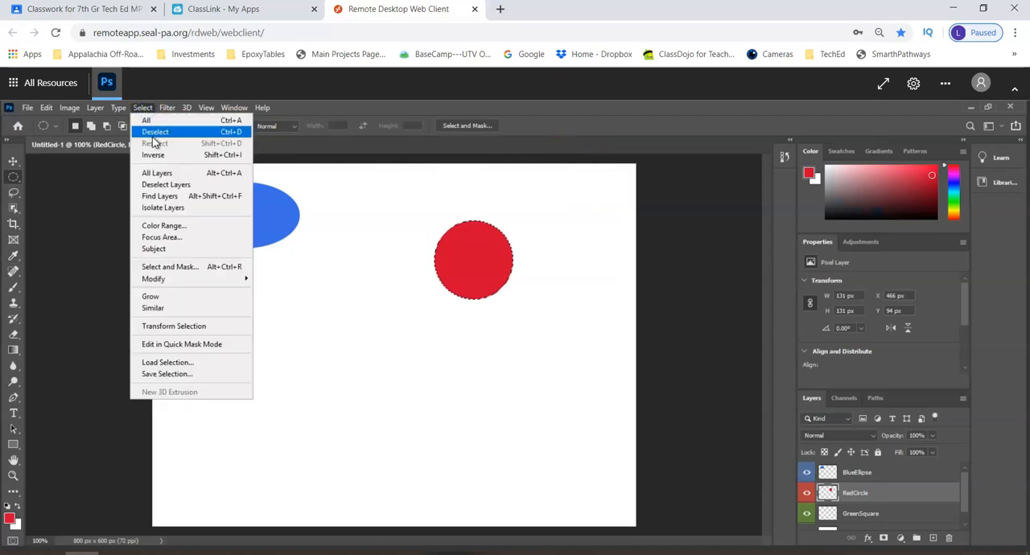
left_click(154, 132)
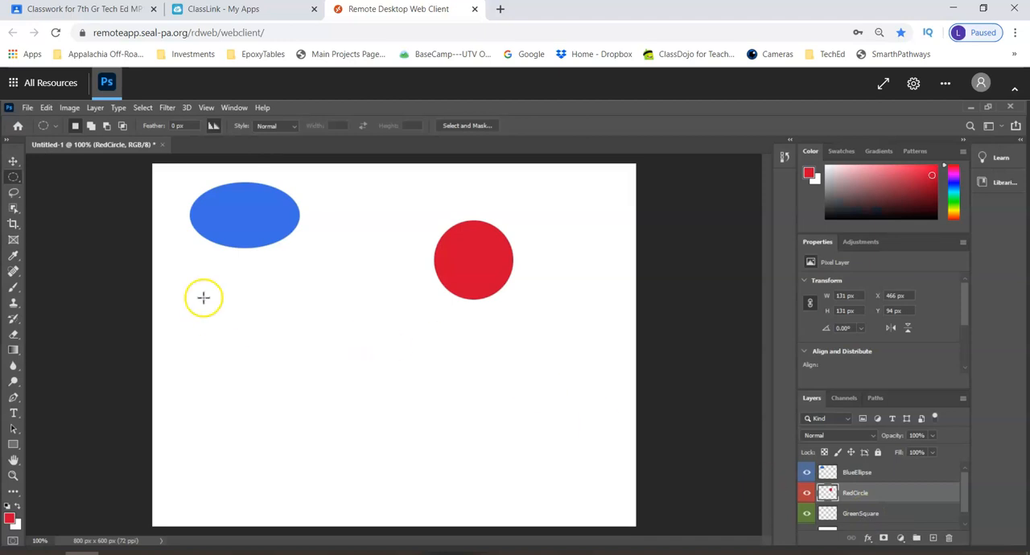
Make a square selection about 125 px wide below the blue ellipse with the Rectangular Marquee tool
right_click(17, 183)
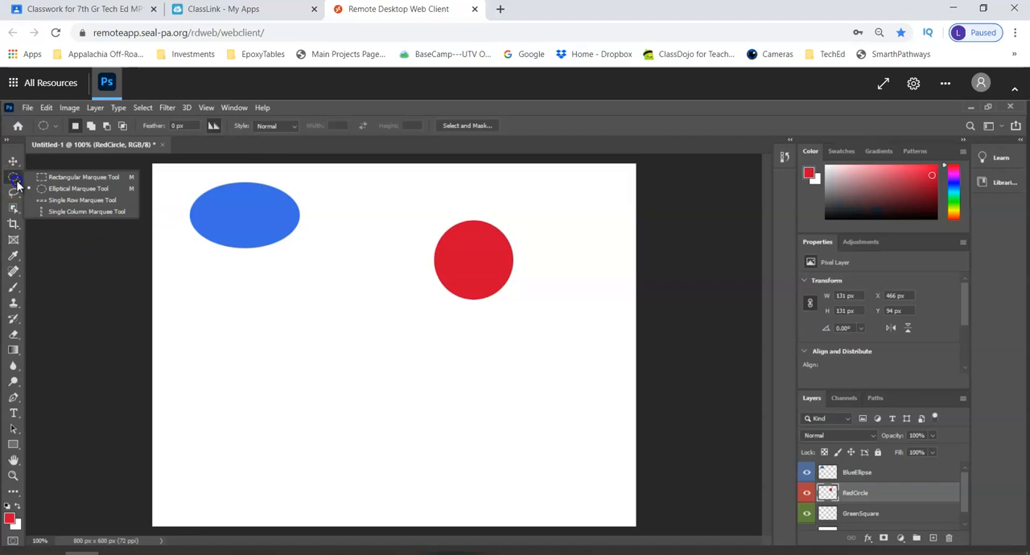
left_click(44, 177)
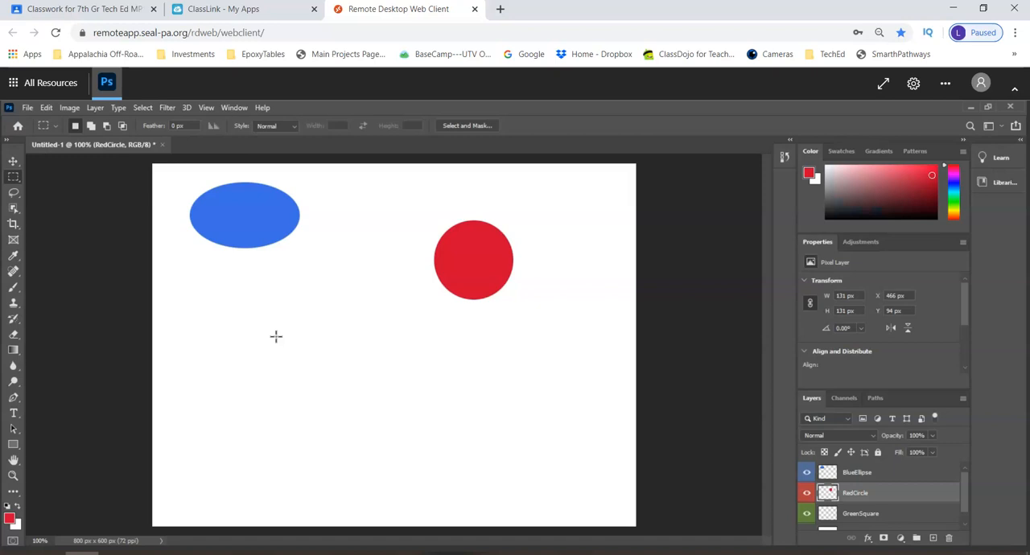
left_click_drag(265, 308, 345, 383)
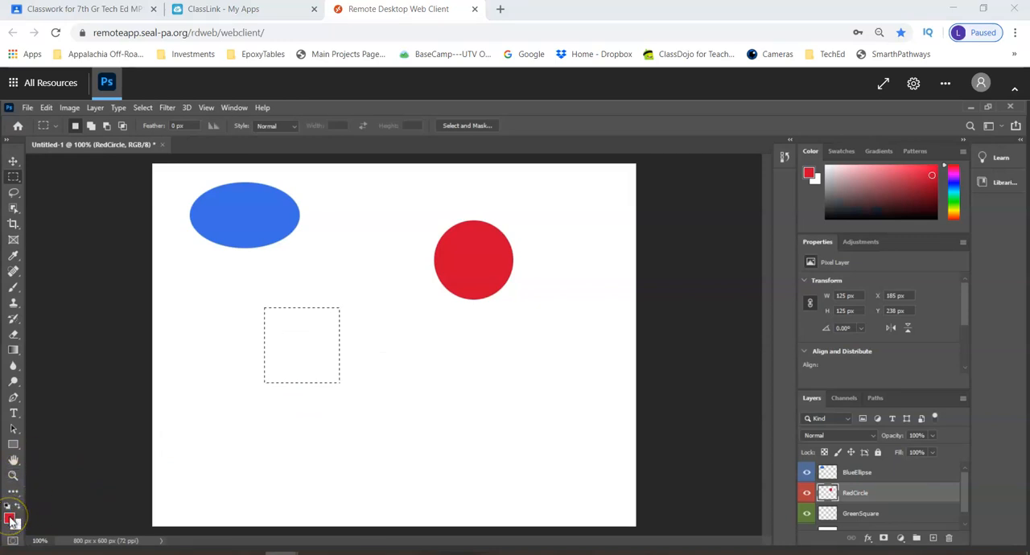
Set the foreground color to green #6cf559
left_click(10, 519)
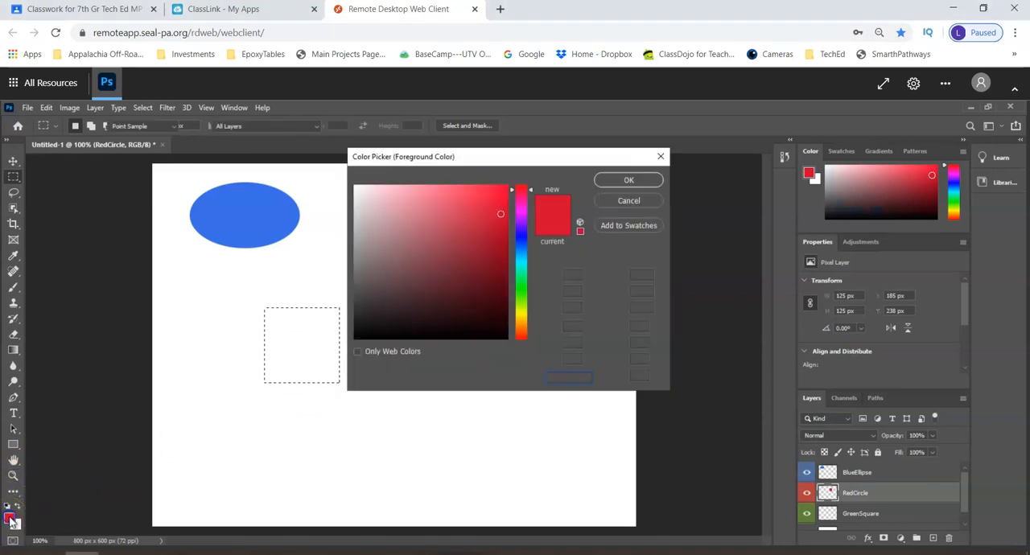
left_click(521, 291)
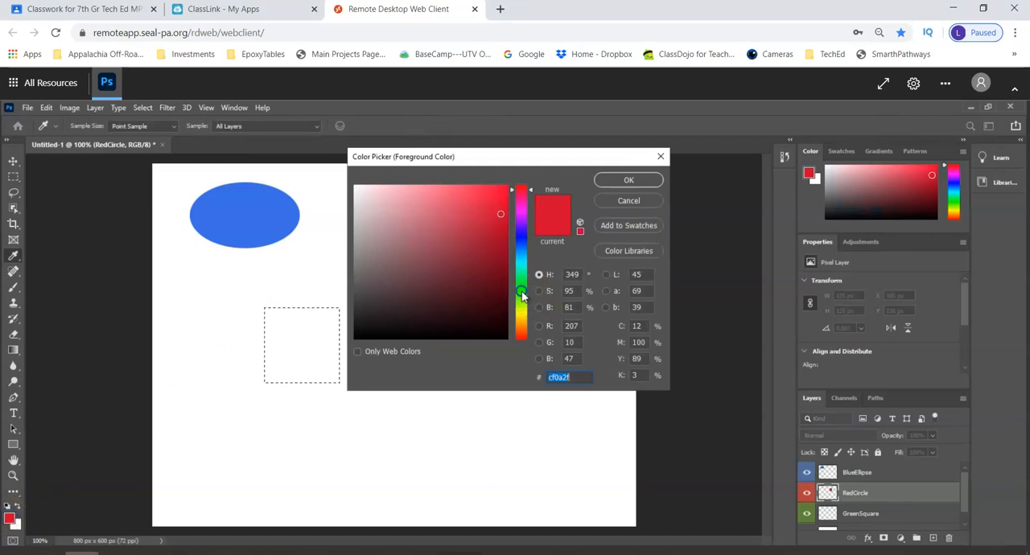
left_click(452, 190)
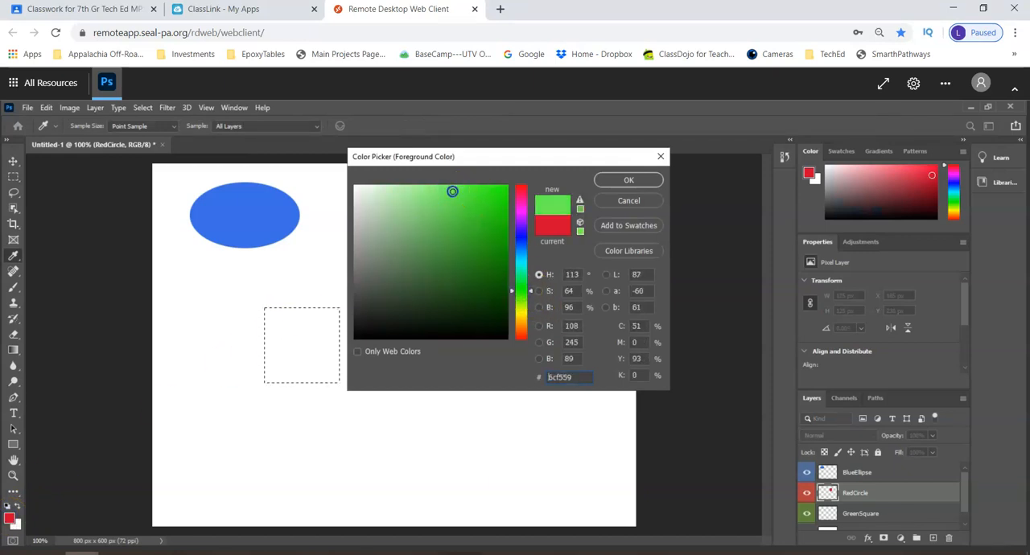
left_click(613, 180)
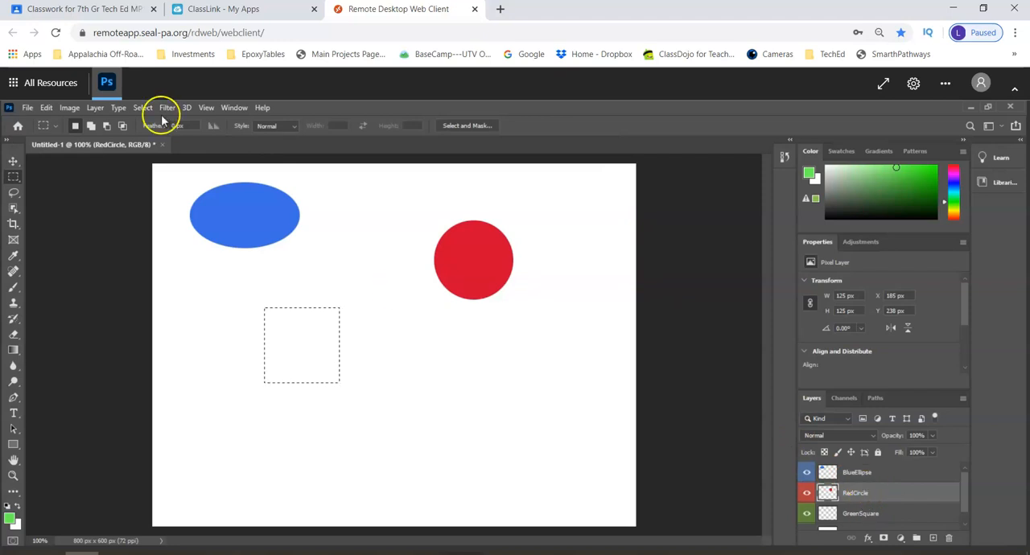
Try to fill the square selection with the green foreground color on the RedCircle layer, then undo the fill
left_click(47, 108)
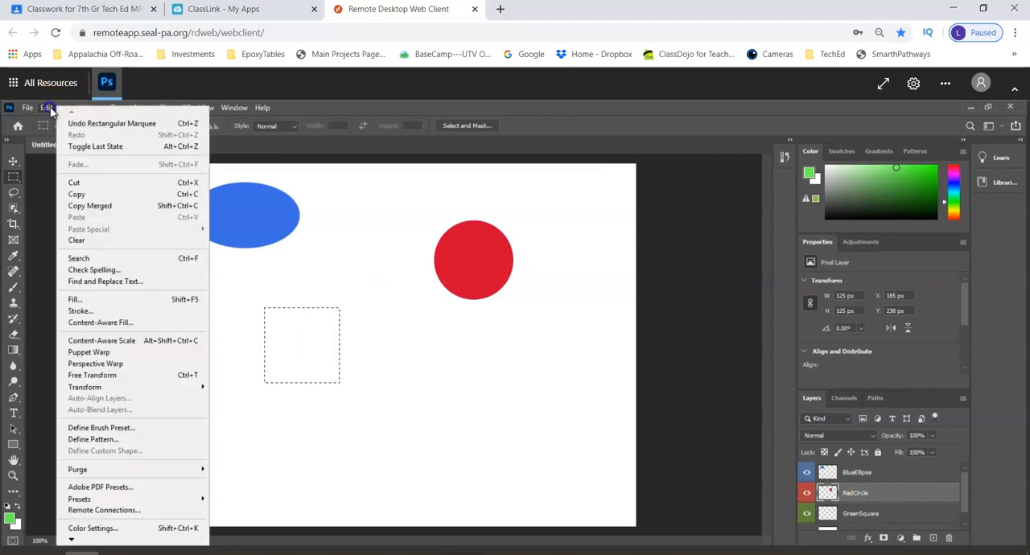
left_click(97, 300)
left_click(587, 211)
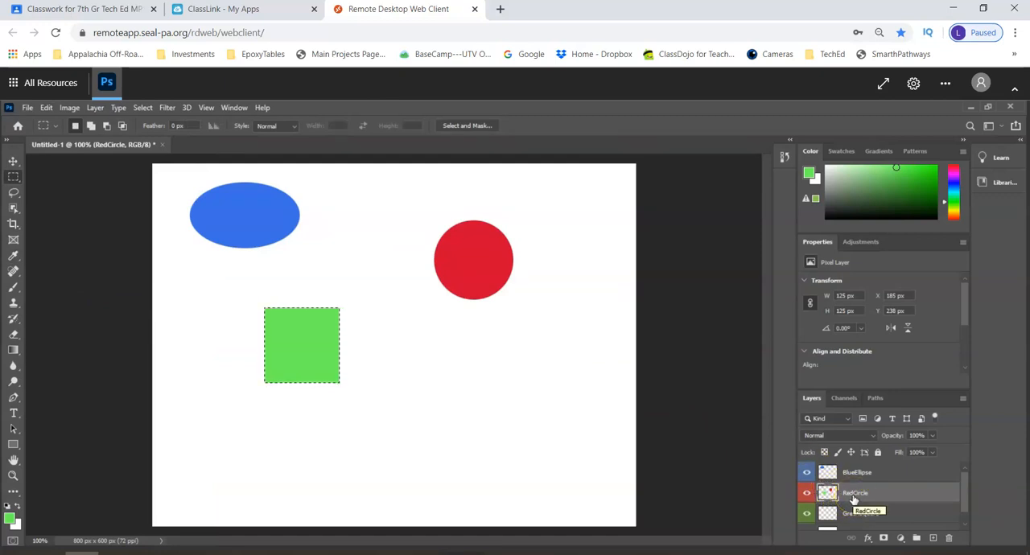
left_click(47, 108)
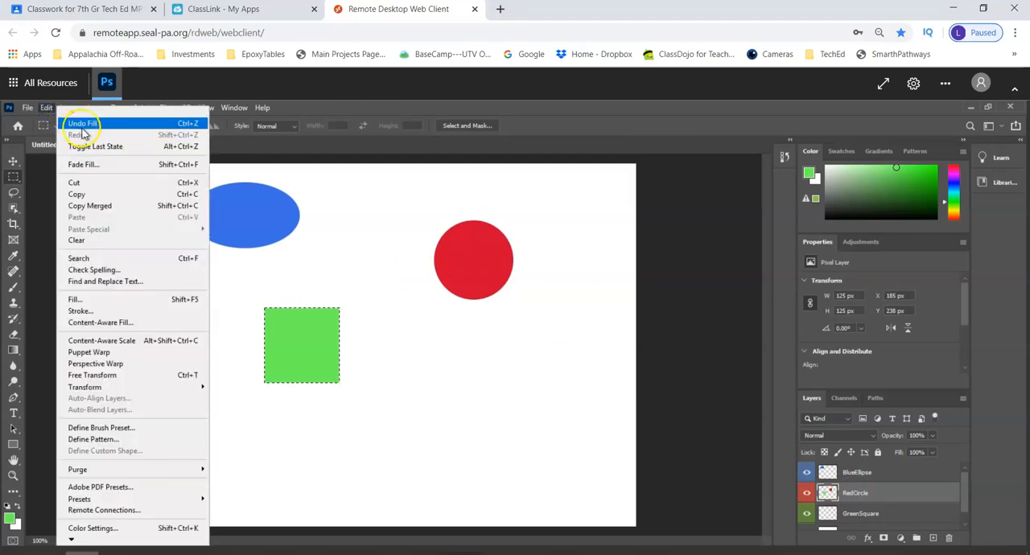
left_click(81, 127)
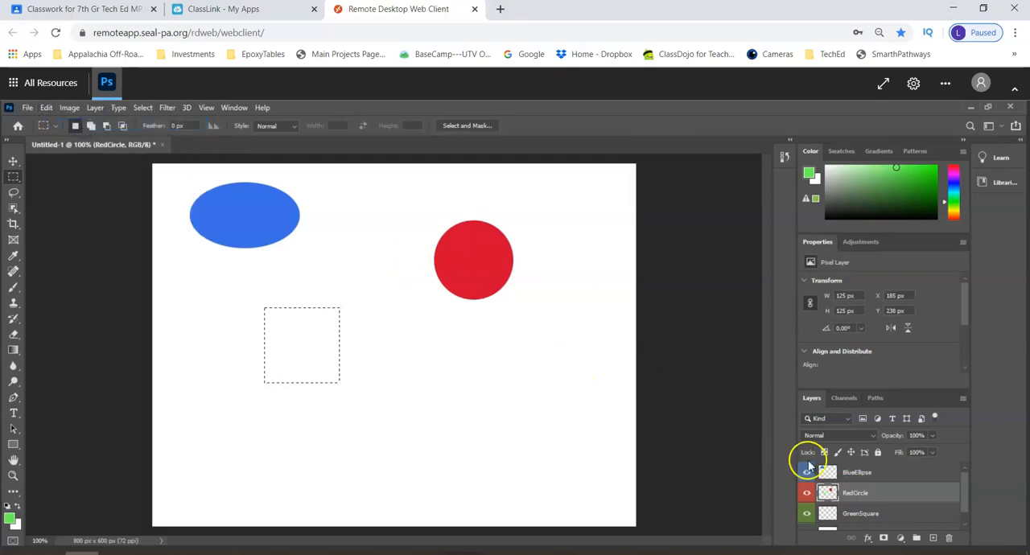
Fill the square selection with the green foreground color on the GreenSquare layer, then deselect it
left_click(858, 514)
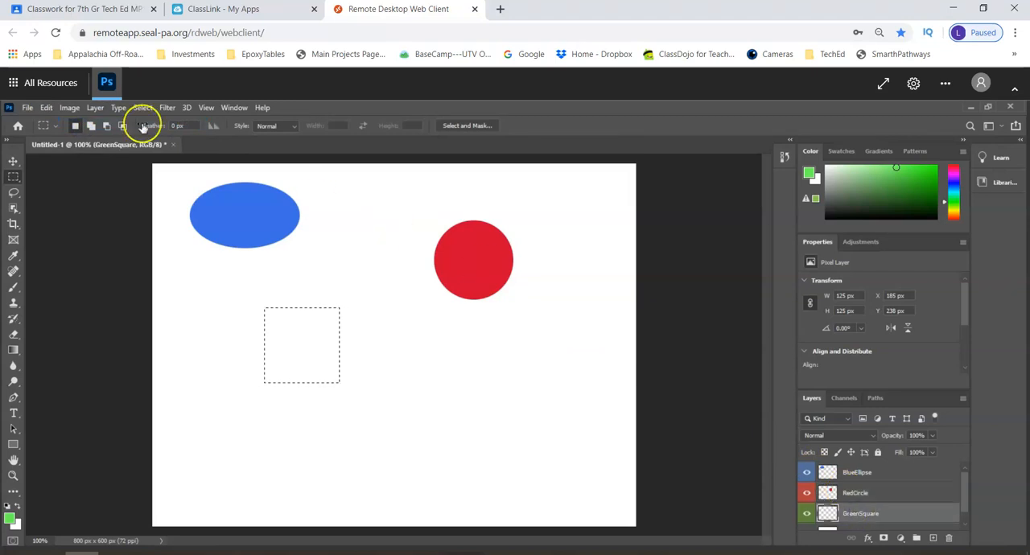
left_click(47, 107)
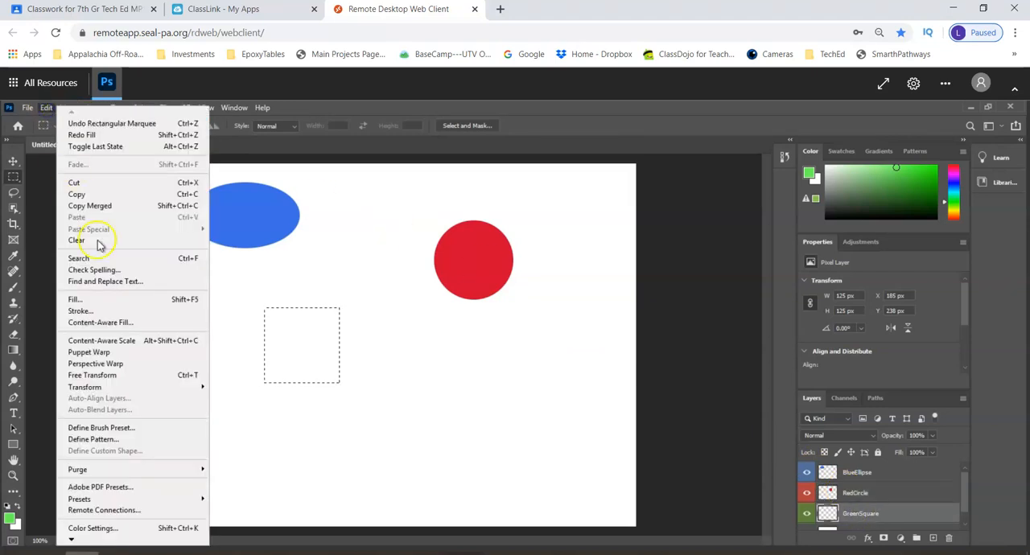
left_click(111, 301)
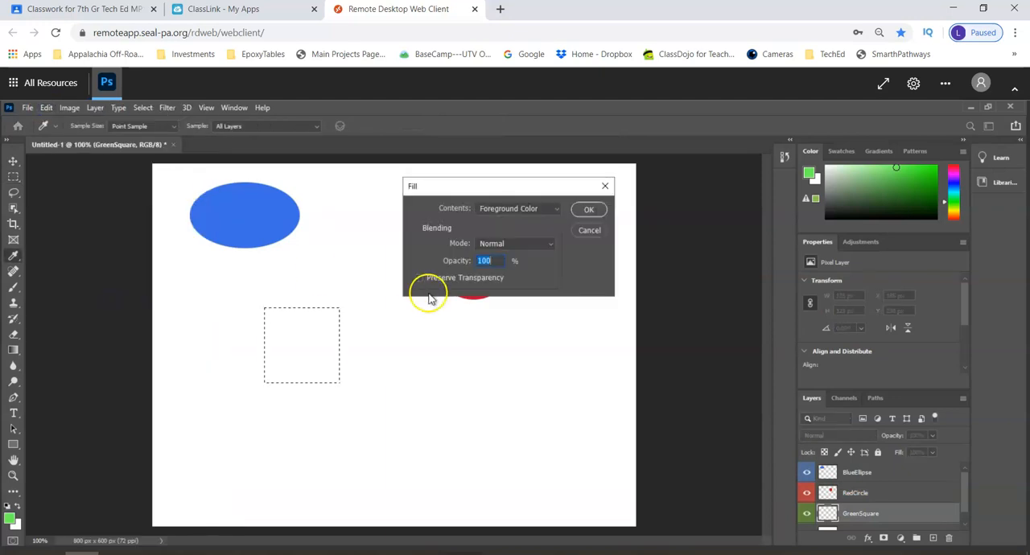
left_click(588, 209)
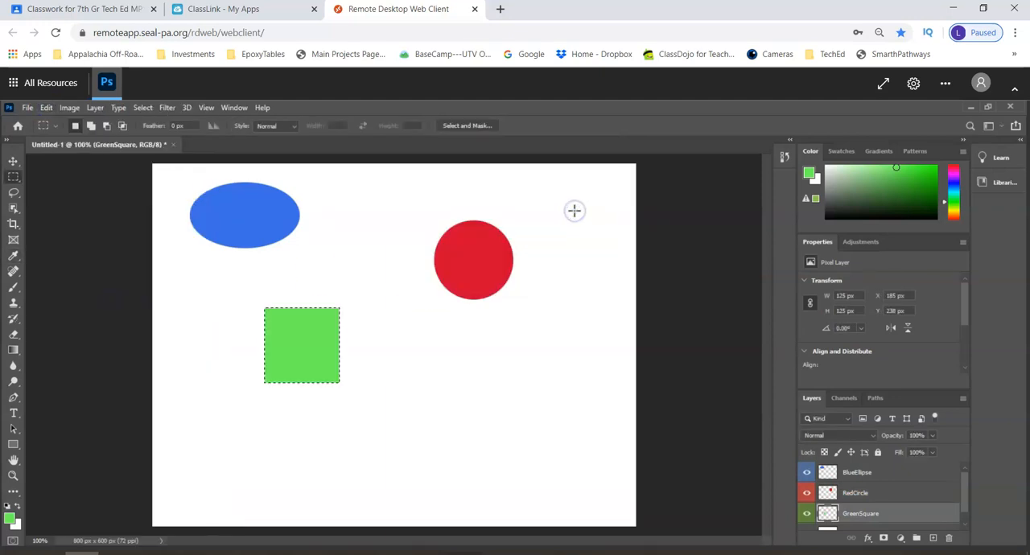
left_click(143, 110)
left_click(149, 132)
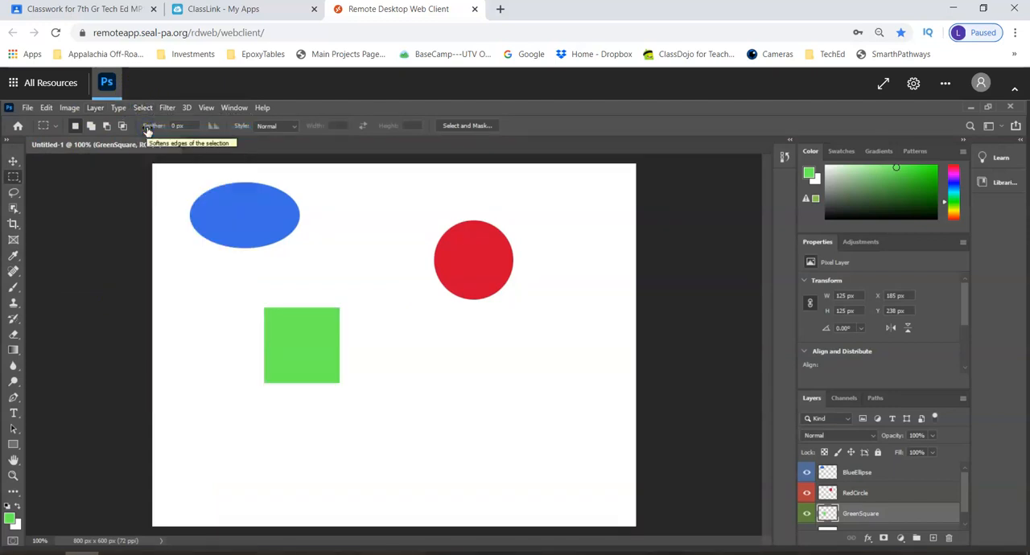
Hide and show the BlueEllipse and RedCircle layers in turn to check which shape each one holds
left_click(806, 472)
left_click(806, 472)
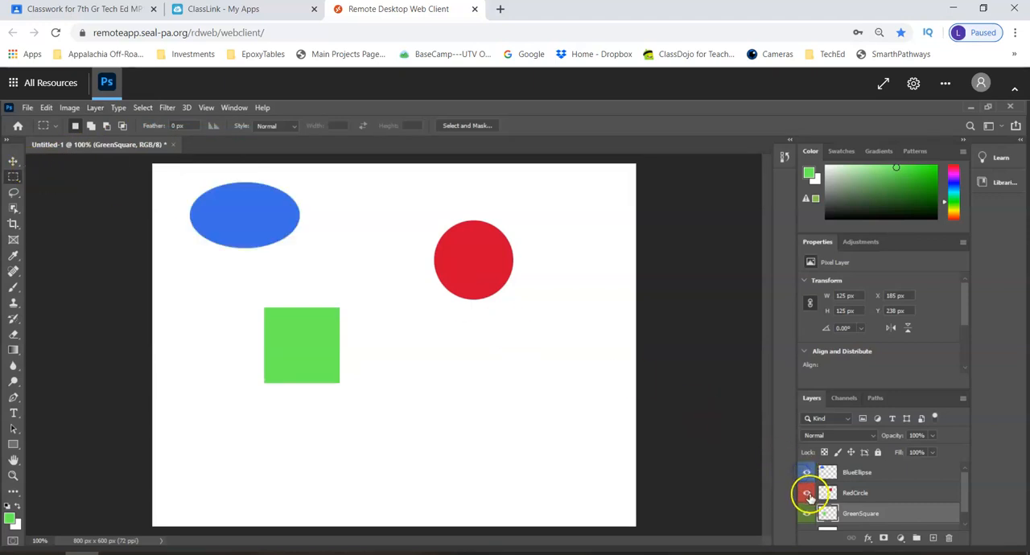
left_click(808, 493)
left_click(808, 493)
Move the green square, red circle and blue ellipse on their layers so they overlap in a vertical stack near the canvas center
left_click(11, 163)
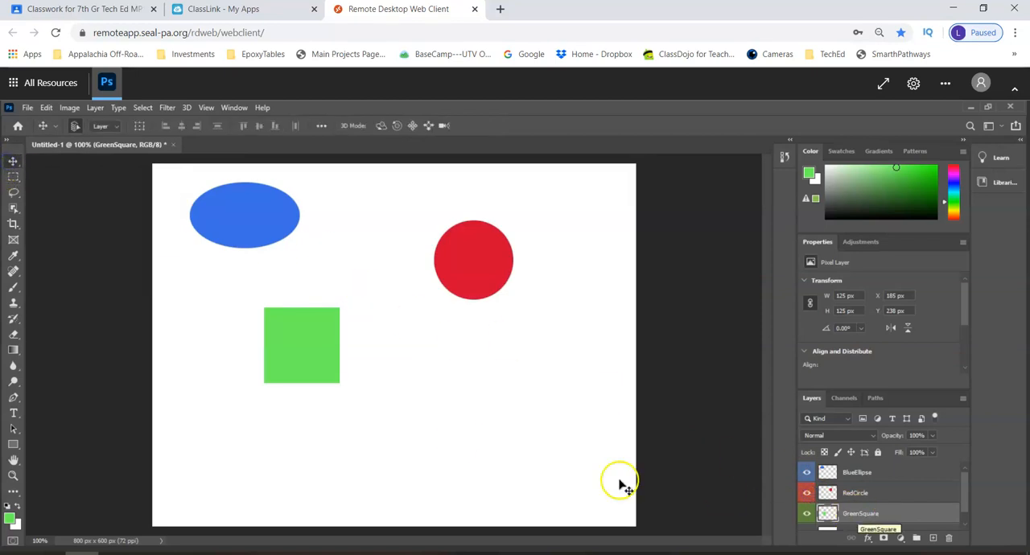
left_click_drag(305, 355, 391, 367)
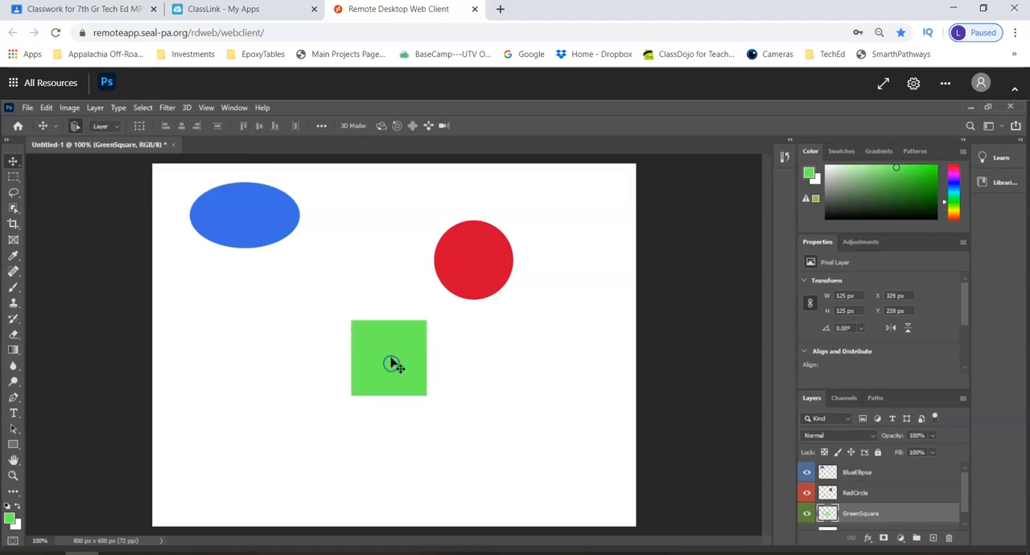
left_click(873, 500)
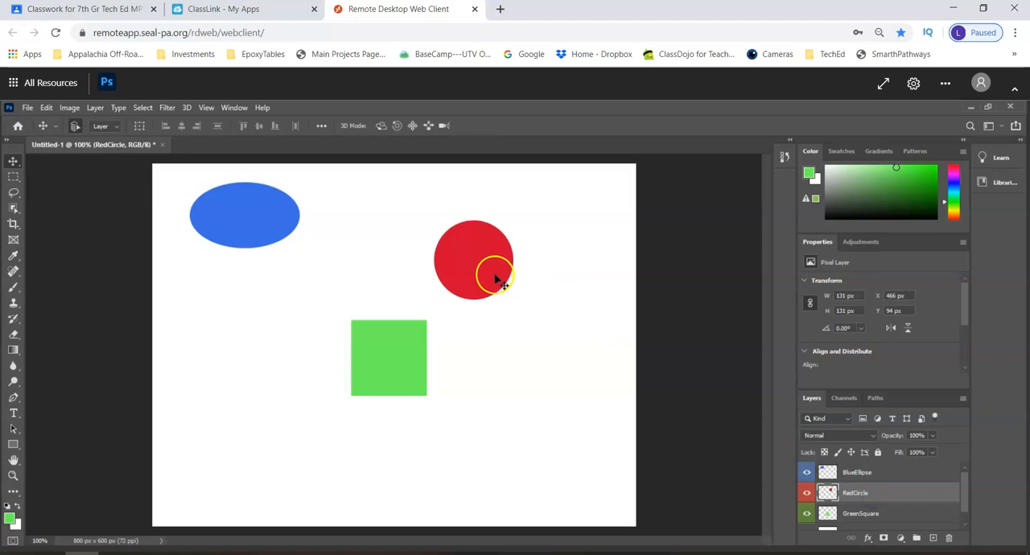
left_click_drag(470, 280, 392, 326)
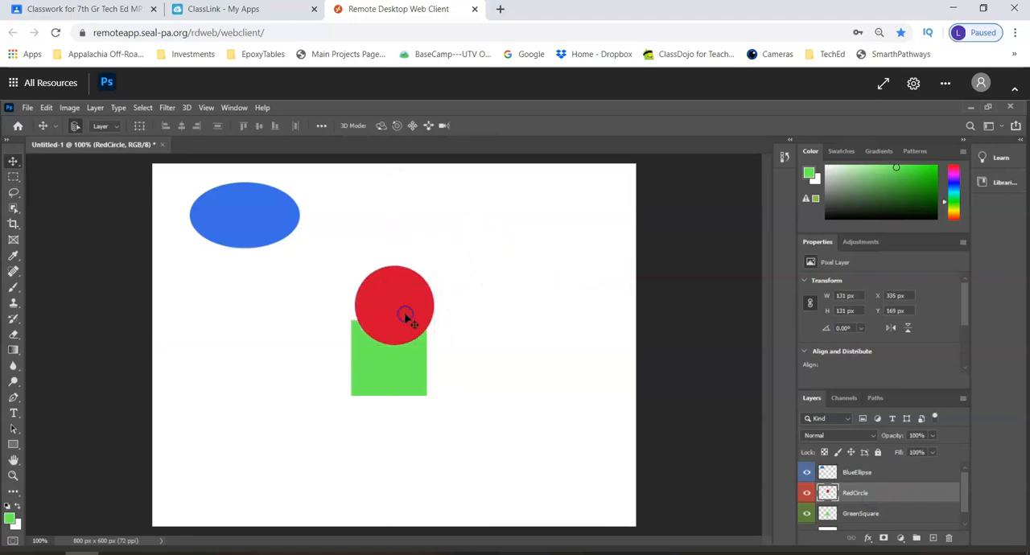
left_click(867, 478)
left_click_drag(320, 233, 395, 276)
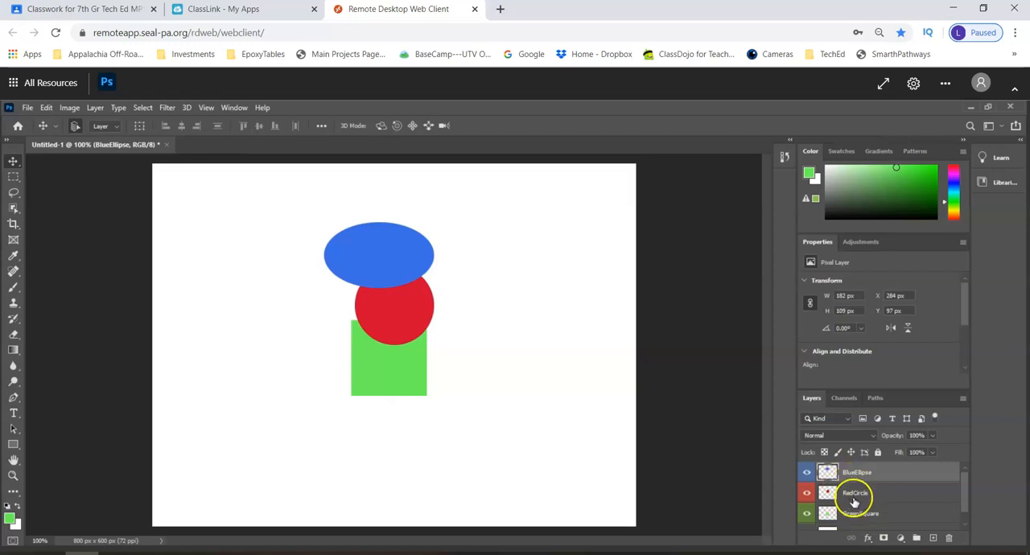
Reorder the GreenSquare layer above RedCircle and move the square to about X 275, Y 235 px, partly covering the circle
left_click_drag(891, 513, 898, 490)
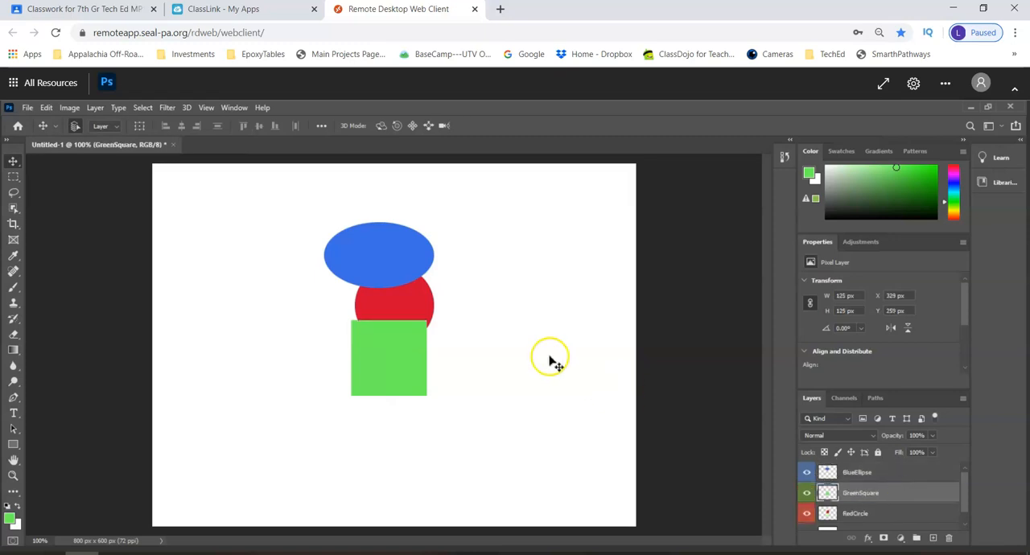
left_click_drag(383, 357, 383, 276)
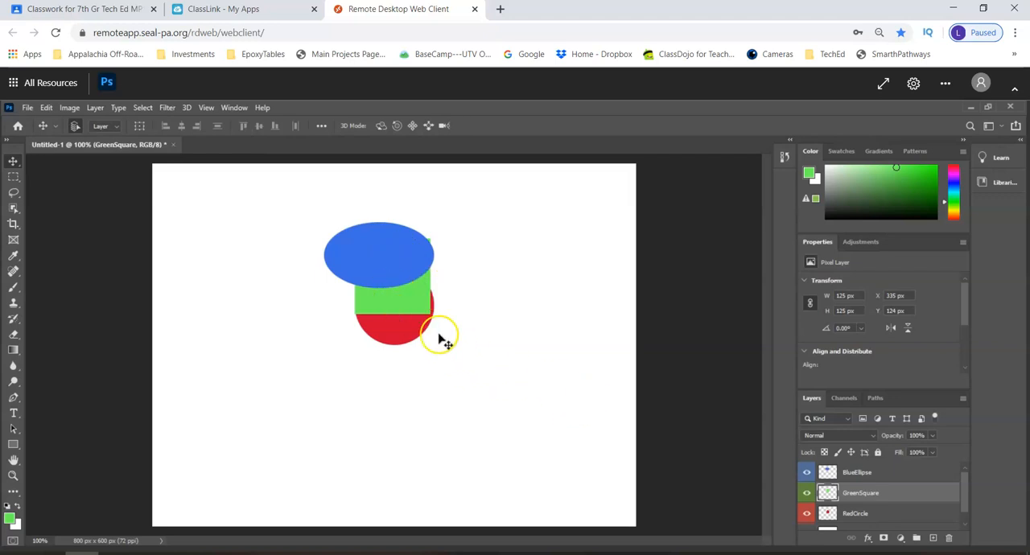
left_click_drag(411, 308, 373, 368)
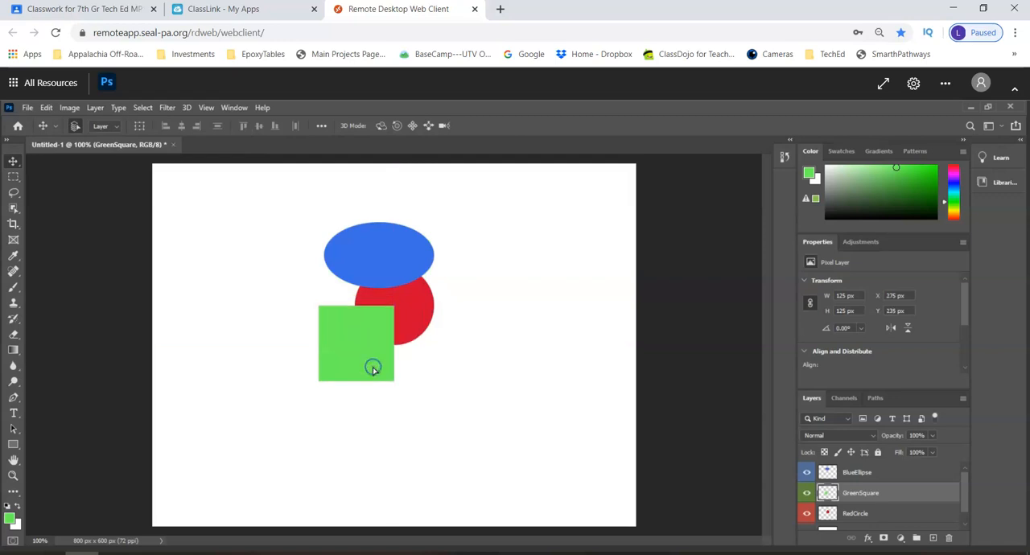
Separate the shapes by moving the blue ellipse to the canvas's upper left and the red circle to about X 561, Y 38 px
left_click(873, 473)
left_click_drag(370, 254, 247, 233)
left_click(884, 492)
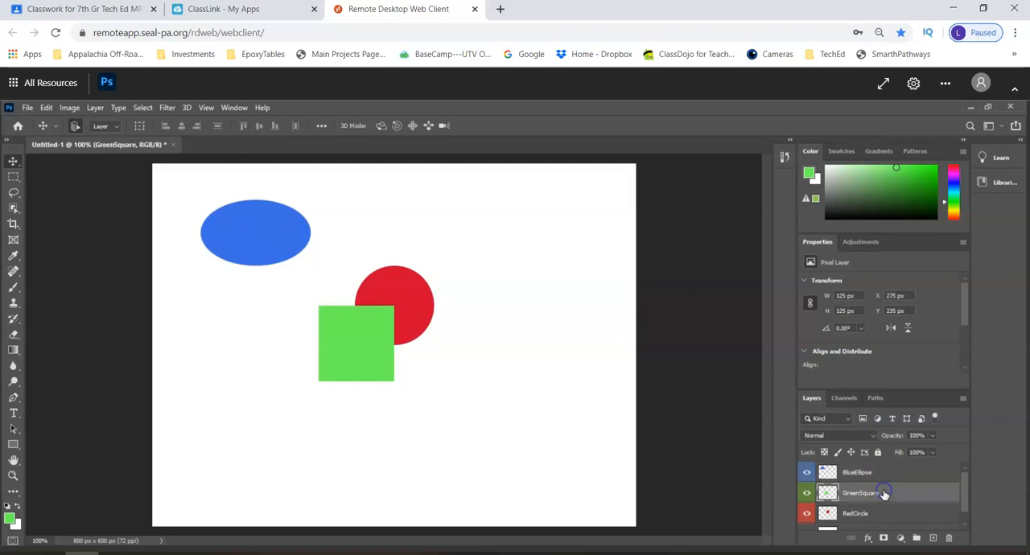
left_click(879, 512)
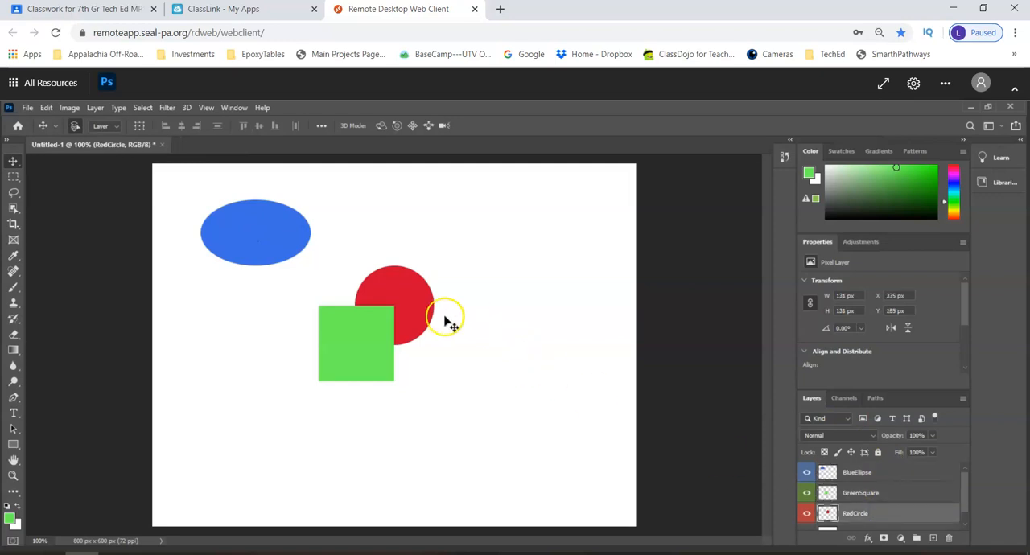
left_click_drag(413, 301, 551, 220)
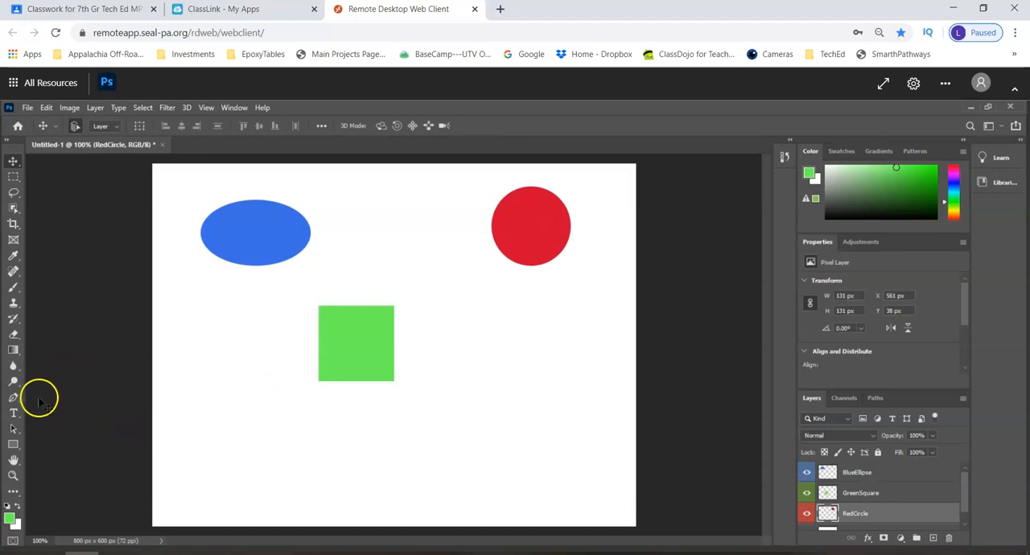
Add the horizontal text "First Last" below the green square and set its size to 100 pt
left_click(13, 420)
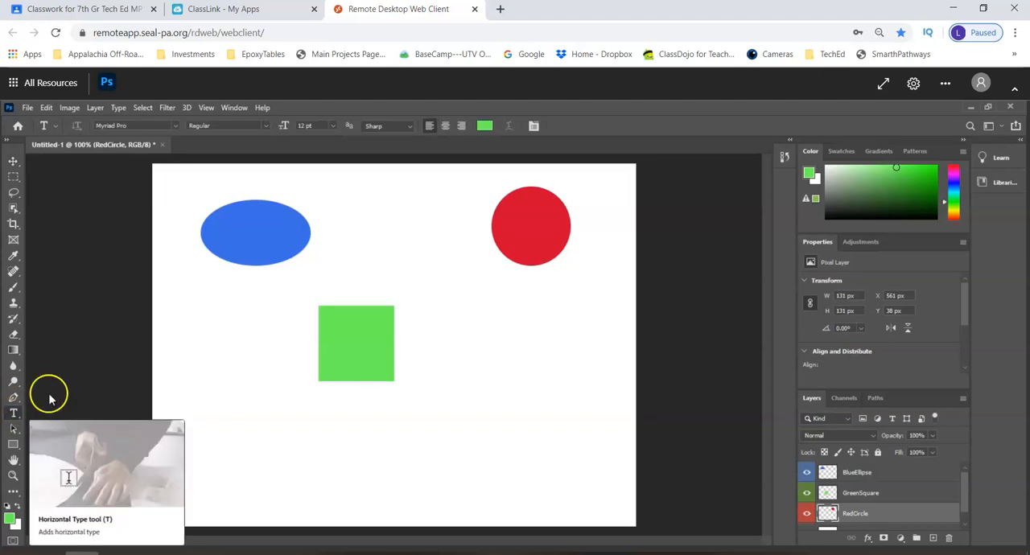
left_click(297, 464)
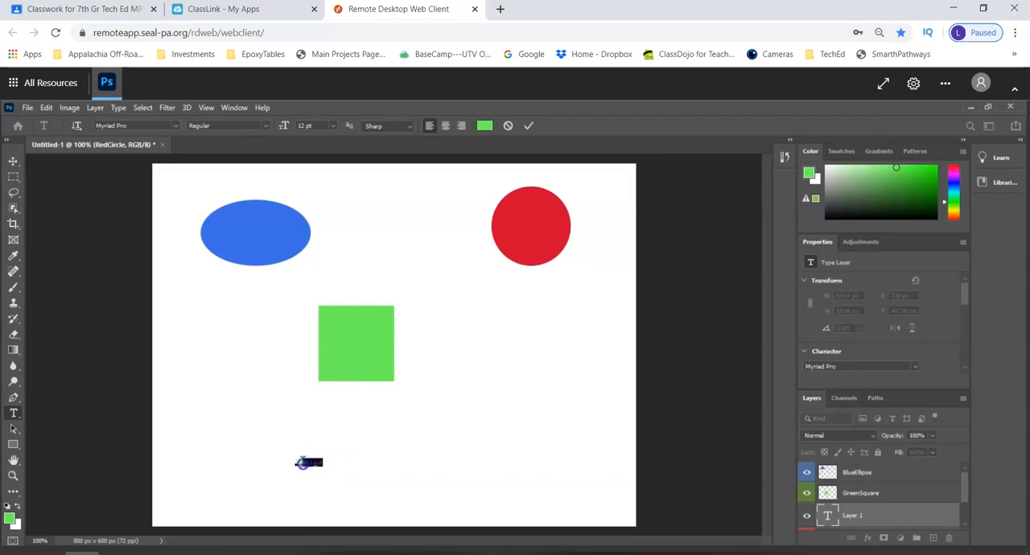
left_click(331, 125)
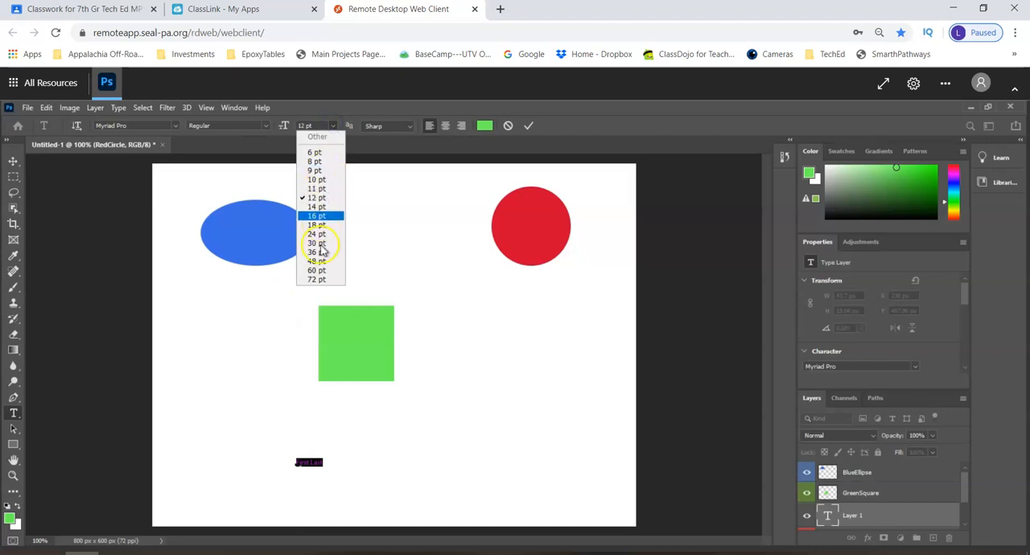
left_click(321, 279)
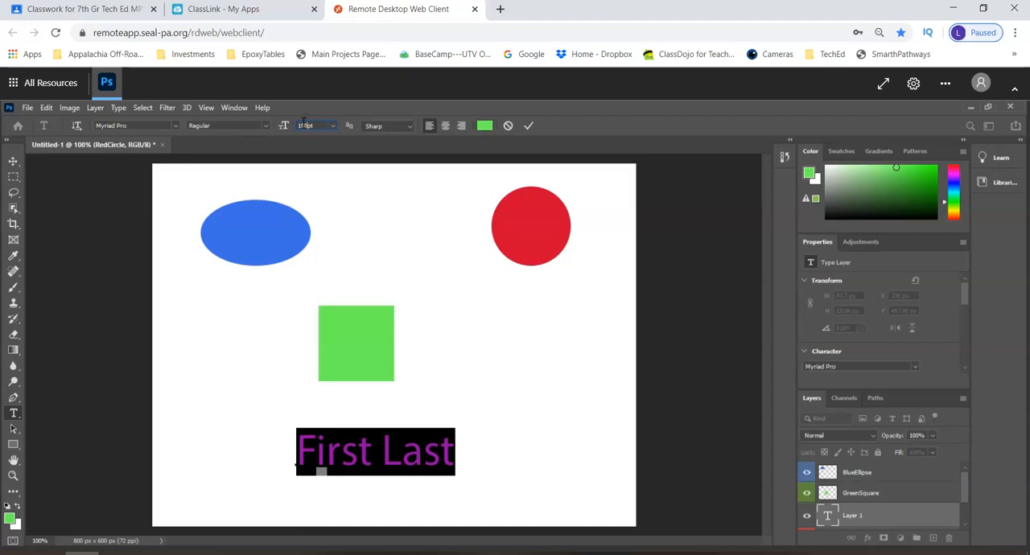
key("Return")
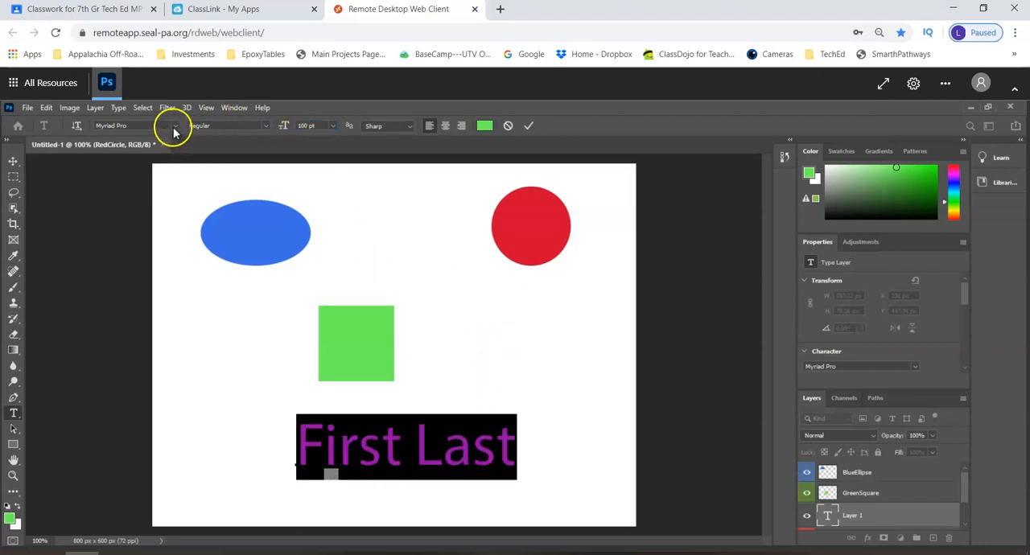
Change the "First Last" text to the Lucida Bright font and a magenta color, then commit the text
left_click(174, 126)
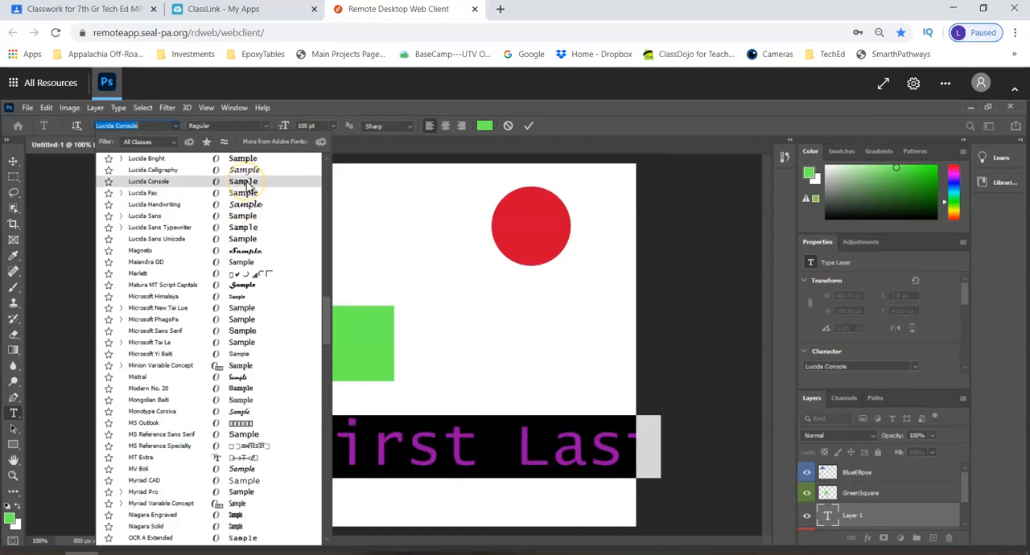
left_click(247, 158)
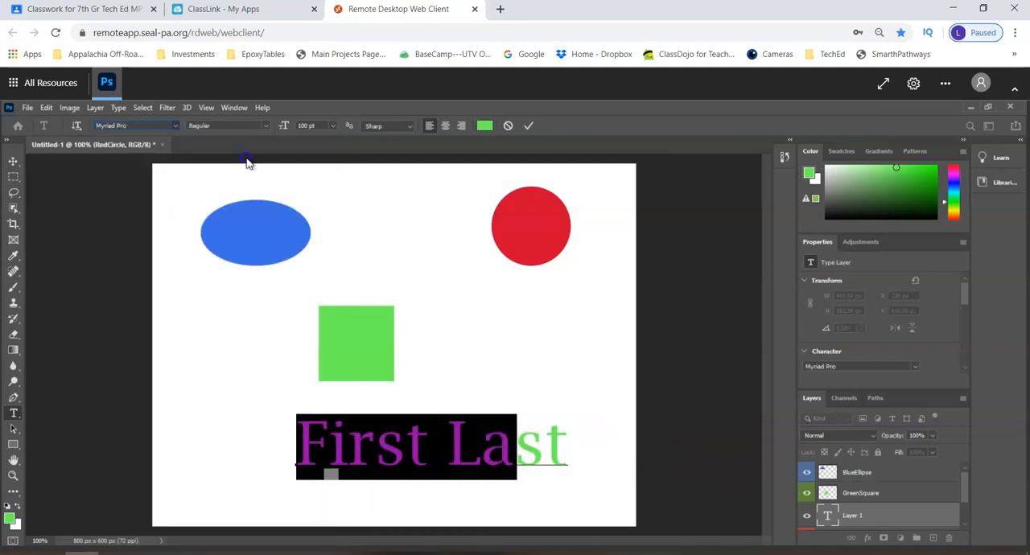
left_click(483, 125)
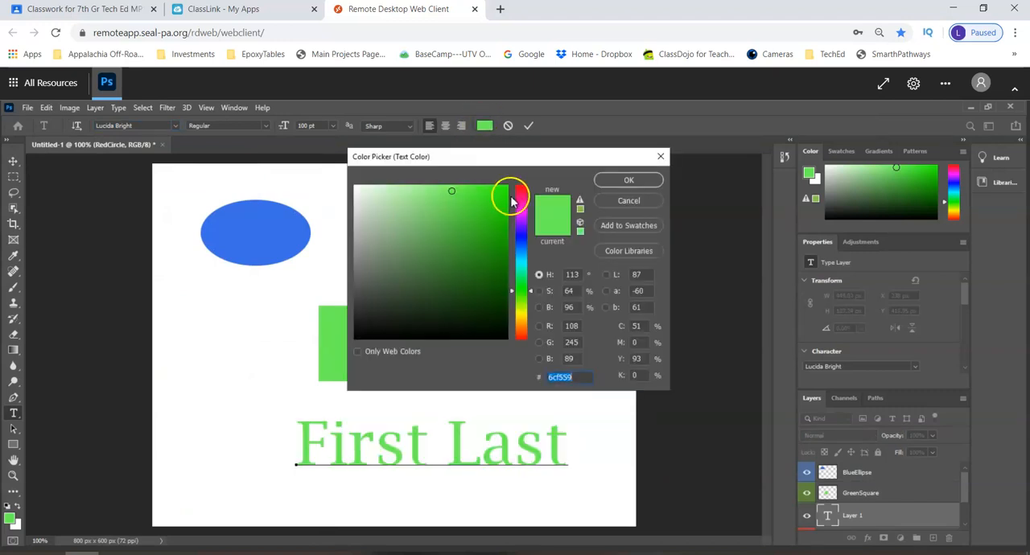
left_click(524, 214)
left_click(488, 200)
left_click(603, 180)
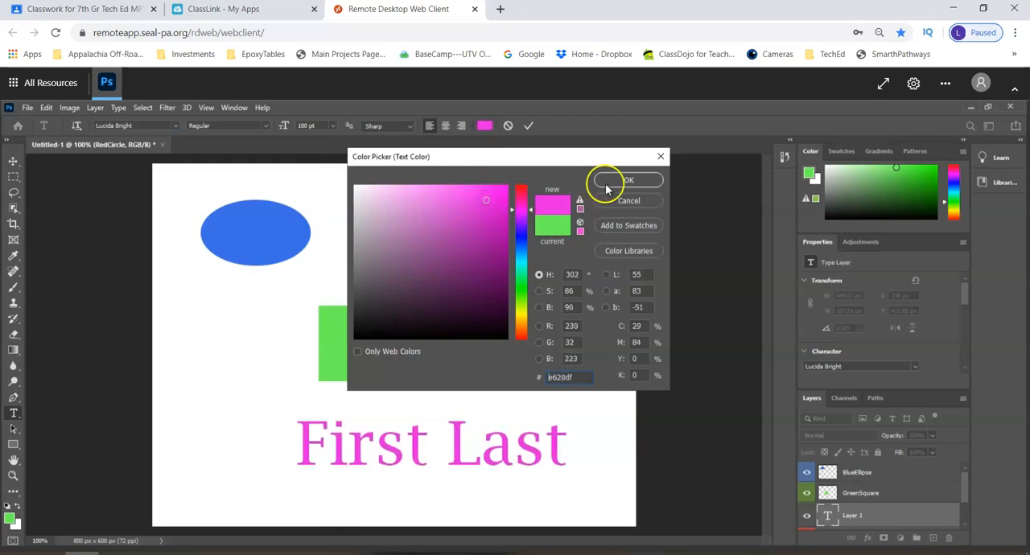
left_click(529, 126)
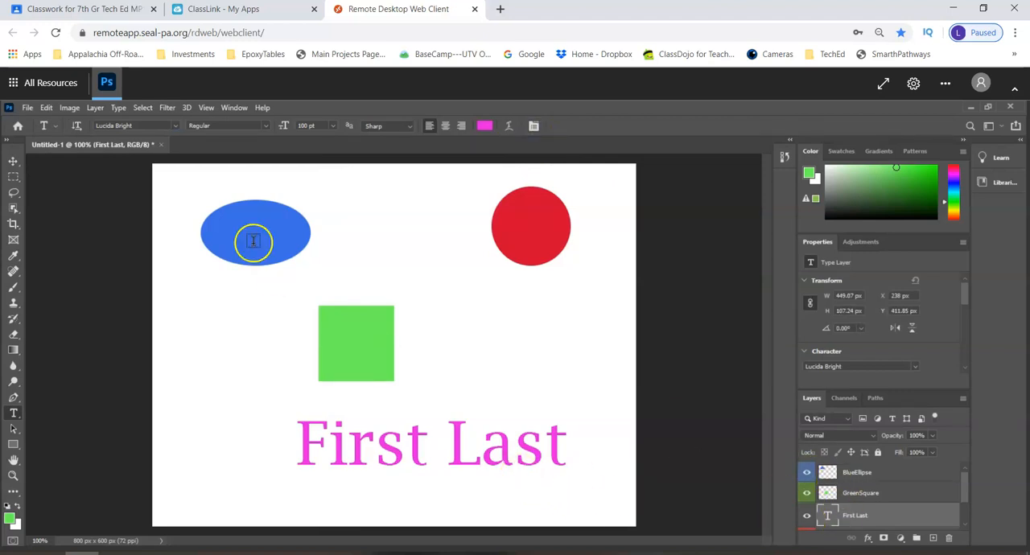
Move the "First Last" text horizontally to X 149 px so it sits more centrally below the green square
left_click(13, 162)
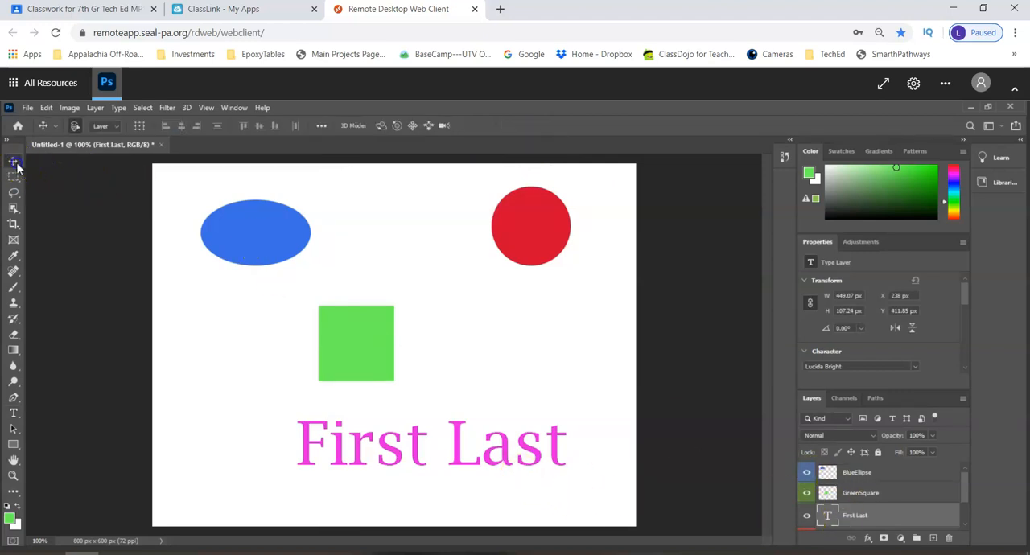
left_click_drag(462, 456, 402, 459)
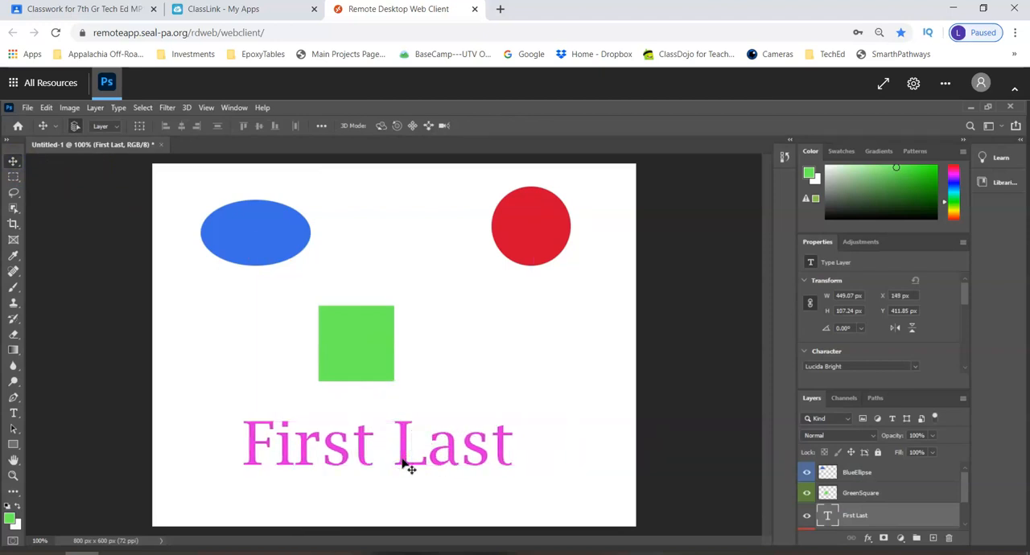
left_click(420, 460)
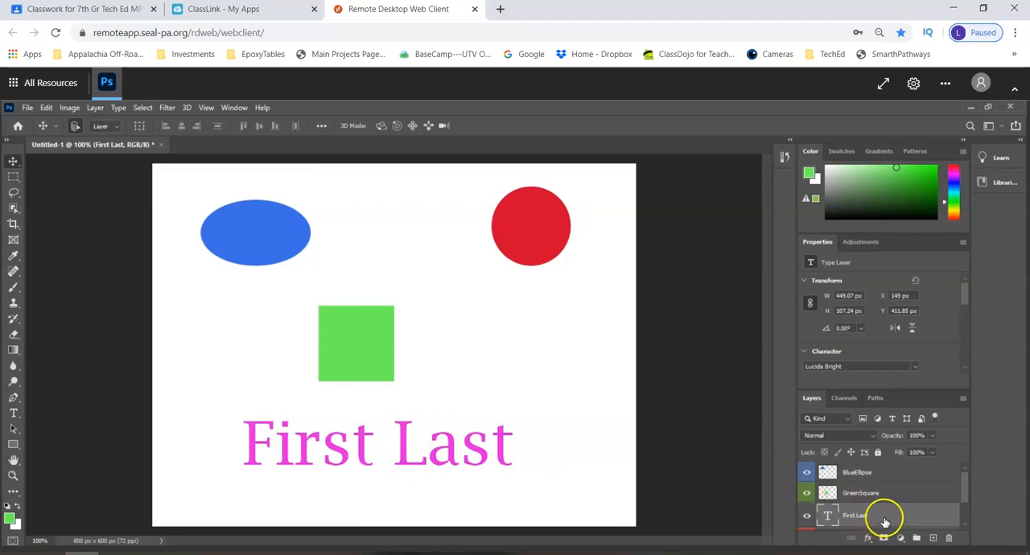
Recolor the whole "First Last" text to a very pale, nearly white pink and commit the change
left_click(13, 413)
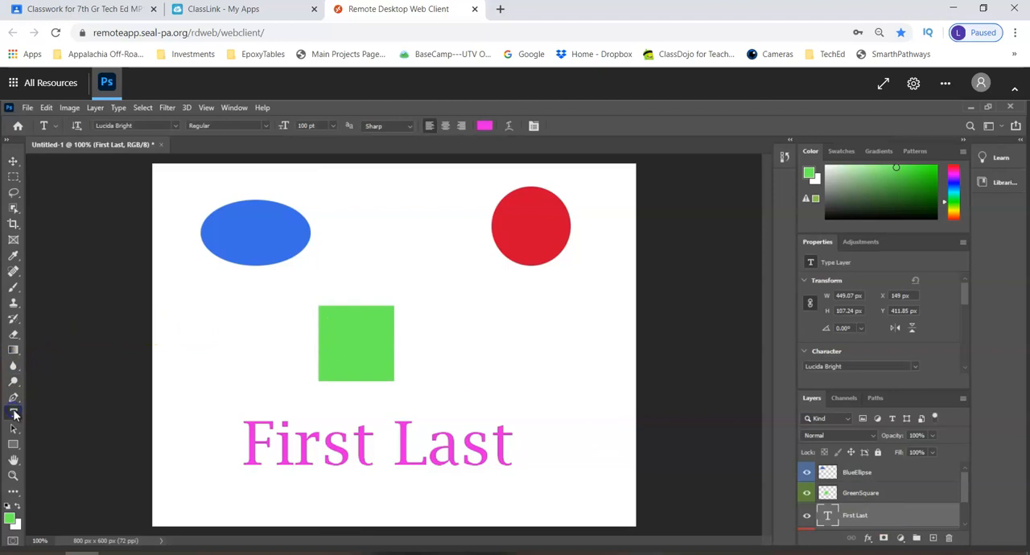
left_click(274, 446)
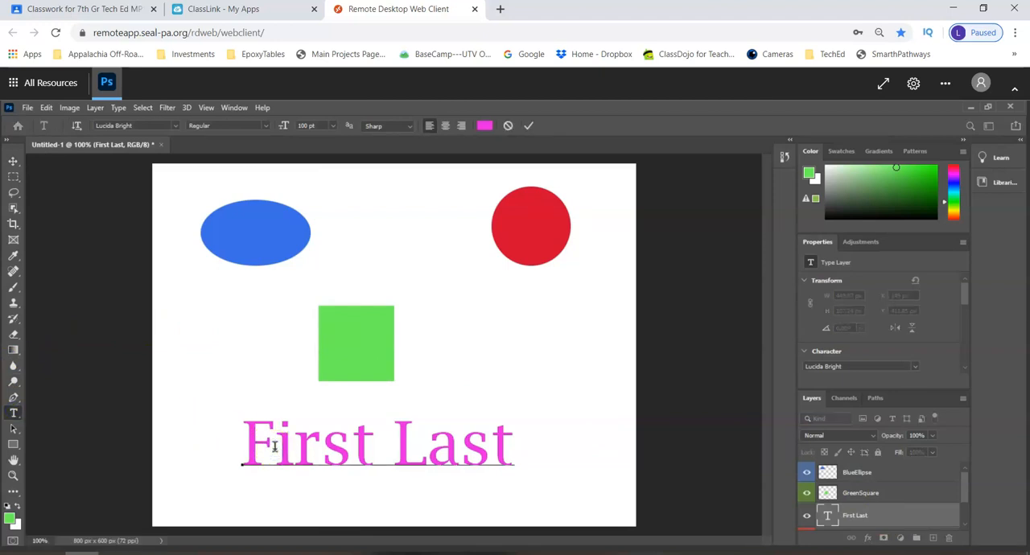
left_click_drag(244, 439, 532, 434)
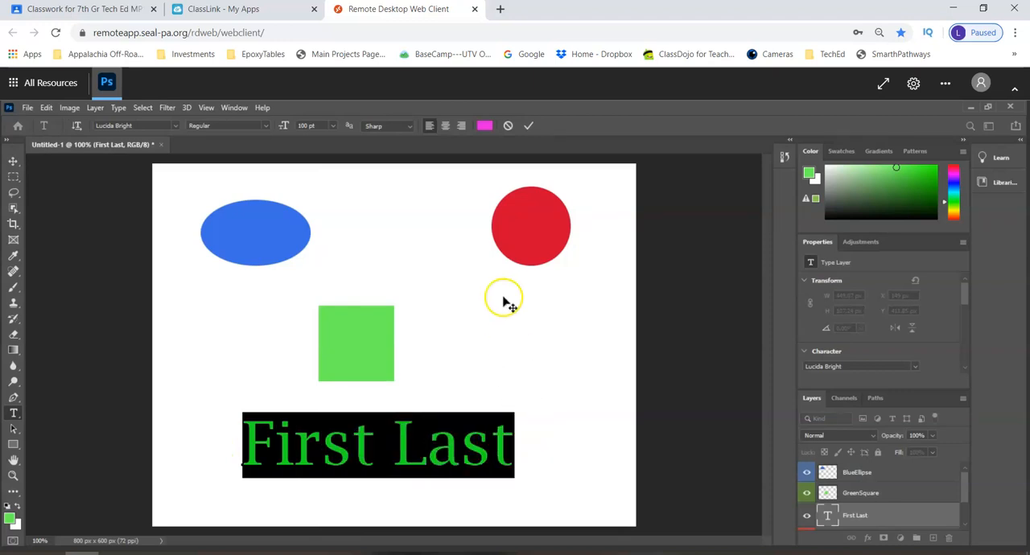
left_click(484, 128)
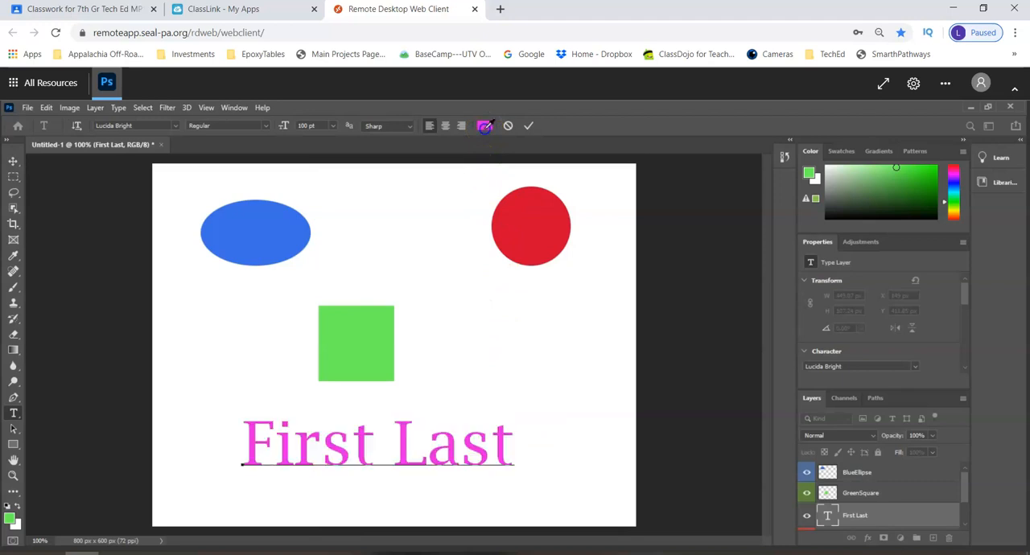
left_click(360, 196)
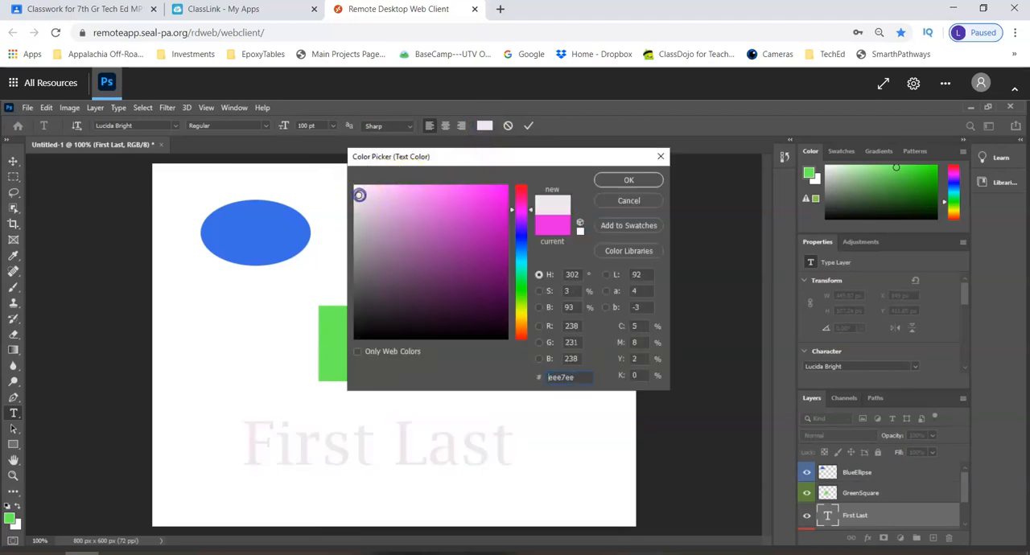
left_click(358, 190)
left_click(623, 183)
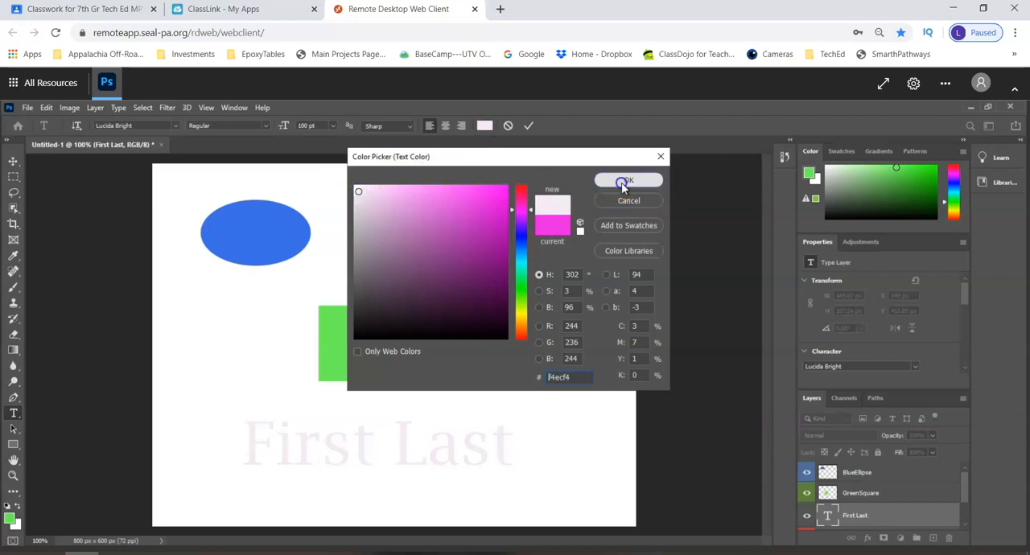
left_click(505, 445)
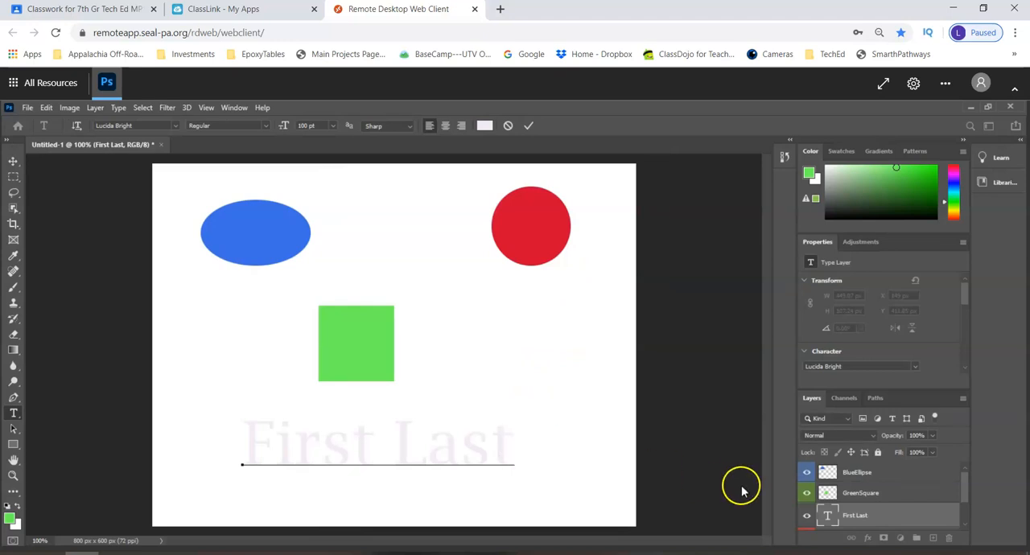
left_click(528, 127)
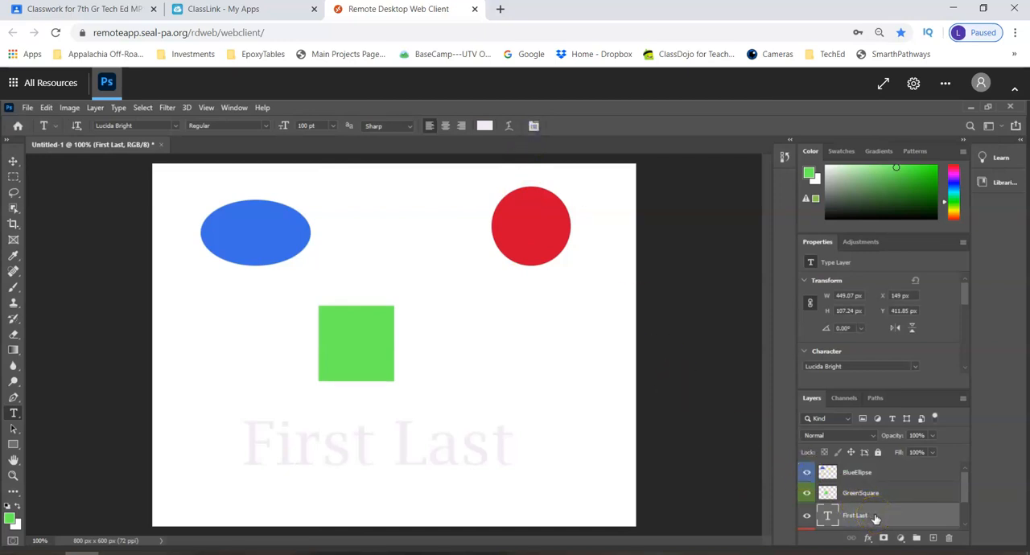
Open the Blending Options for the "First Last" text layer and move the dialog clear of the text
double_click(876, 516)
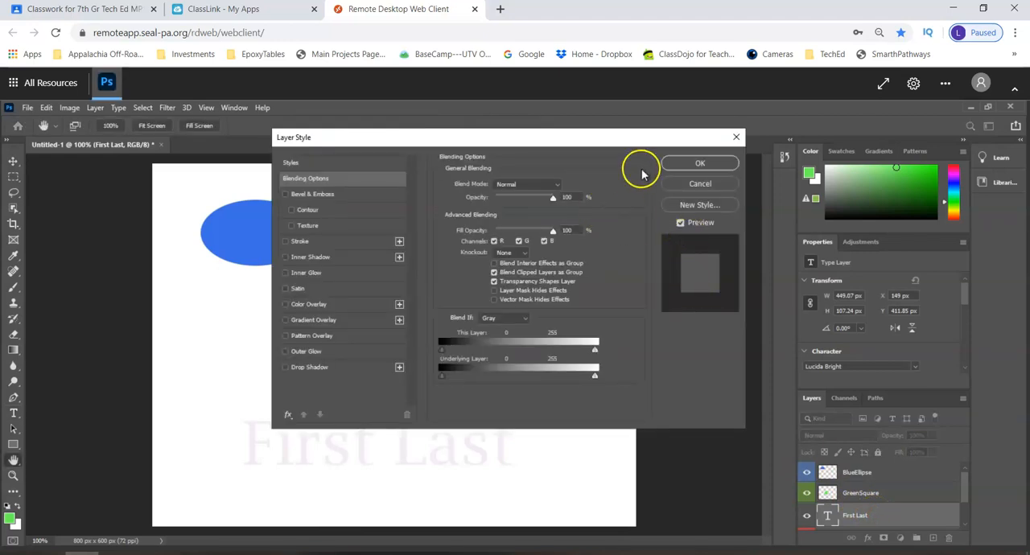
left_click(684, 165)
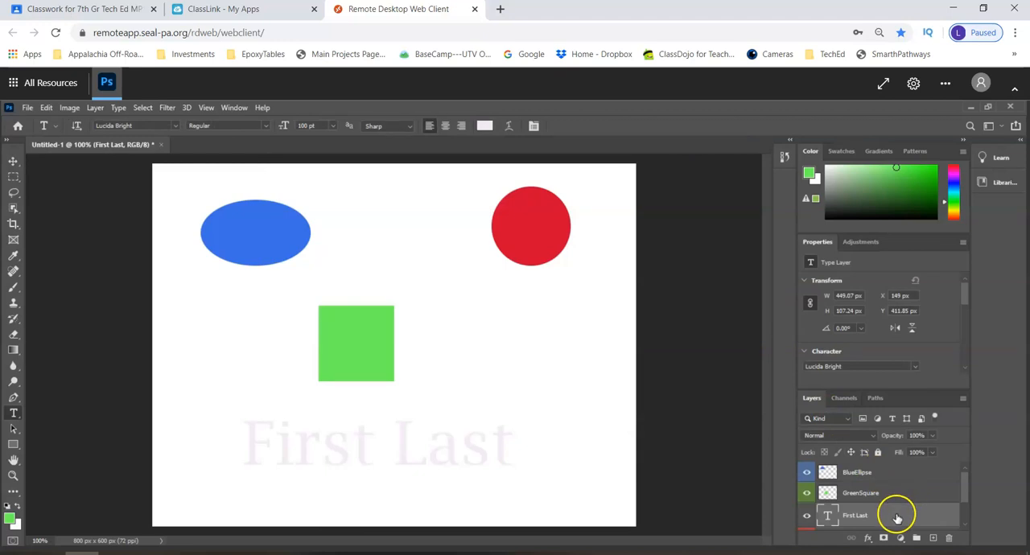
right_click(896, 516)
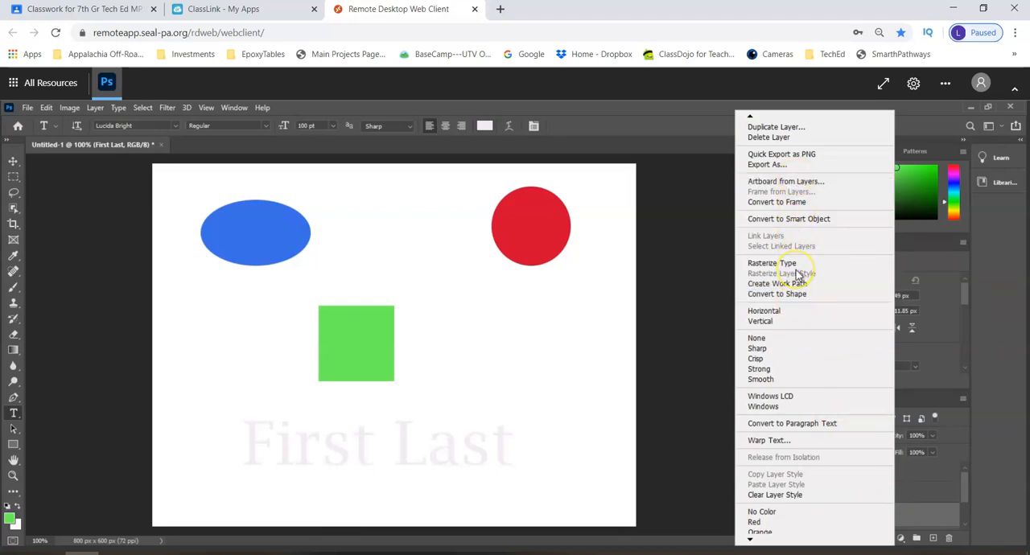
left_click(750, 117)
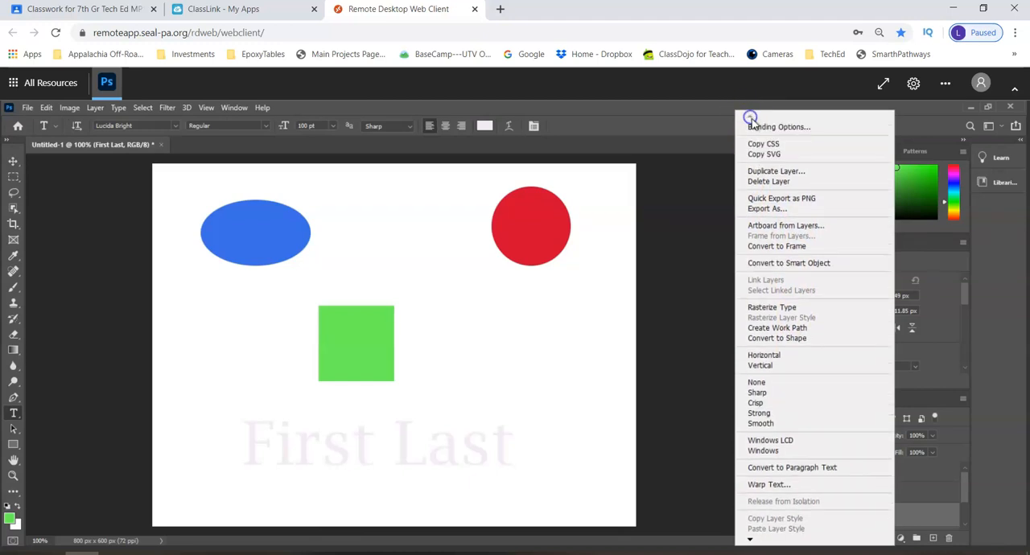
left_click(764, 128)
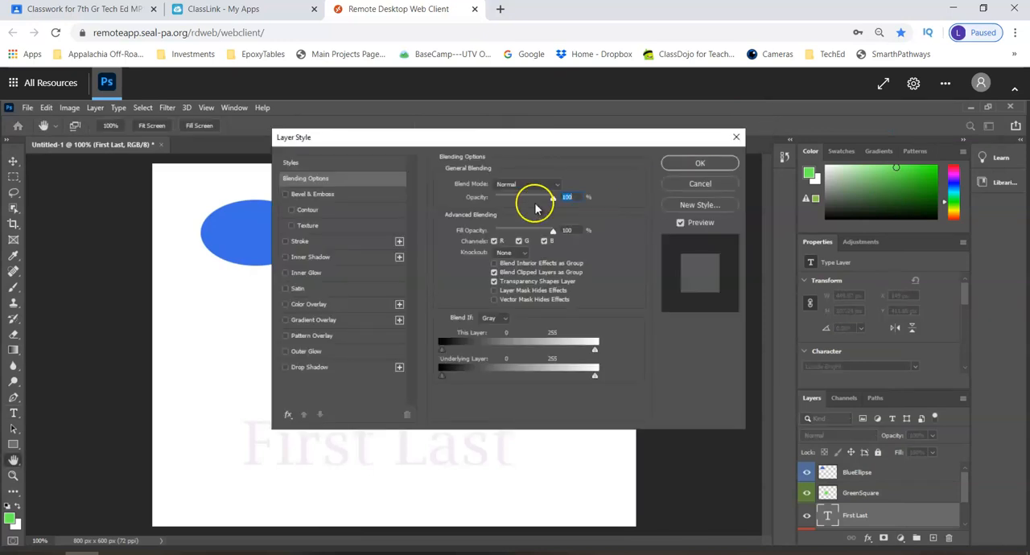
left_click(399, 147)
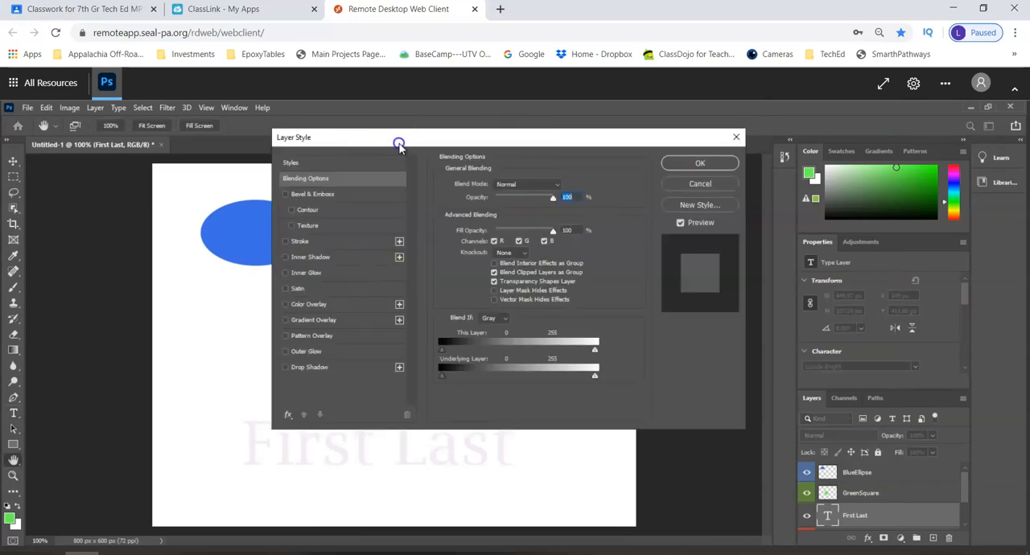
left_click_drag(399, 147, 443, 114)
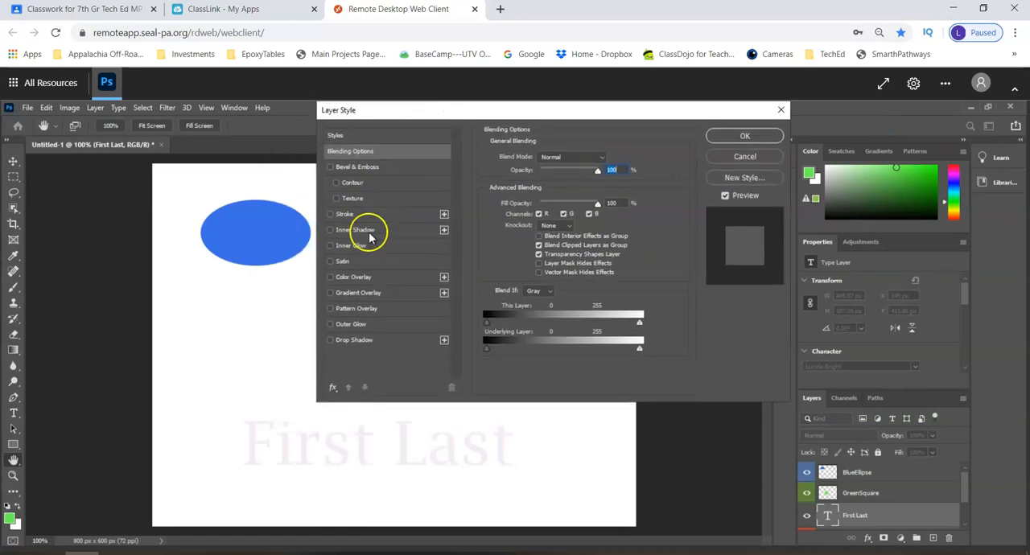
Add a Stroke effect to the "First Last" text with its position set to Outside and size to 2 px
left_click(330, 214)
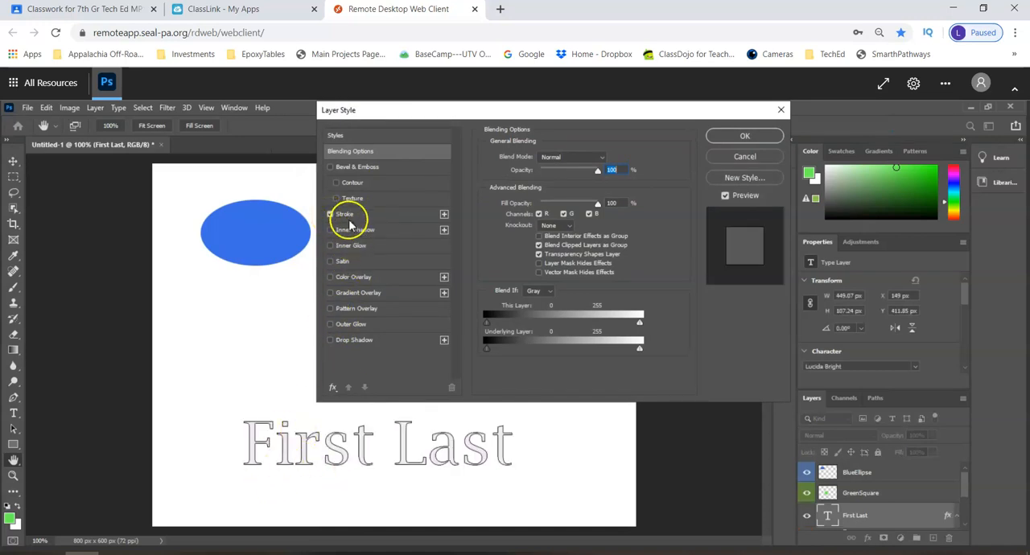
left_click(345, 216)
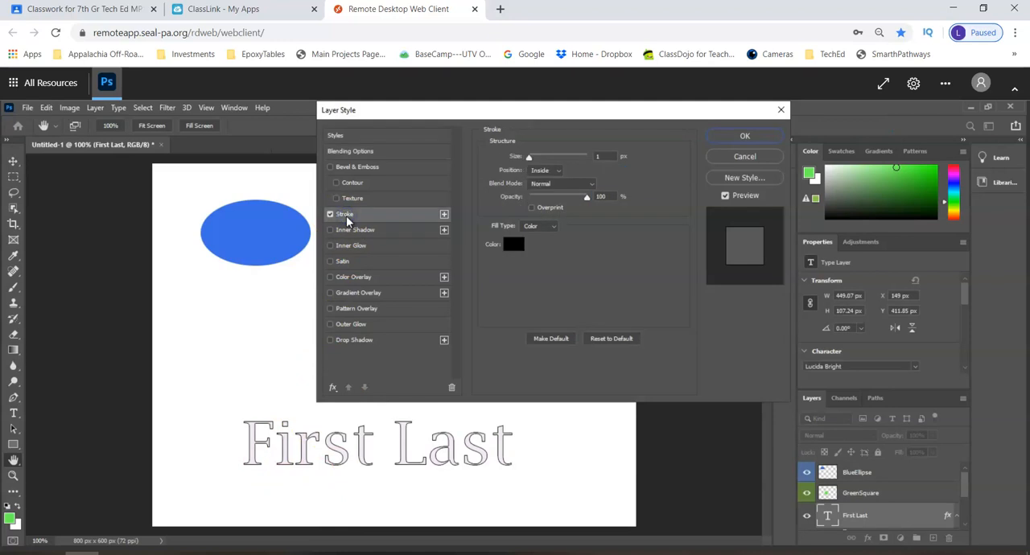
left_click(560, 171)
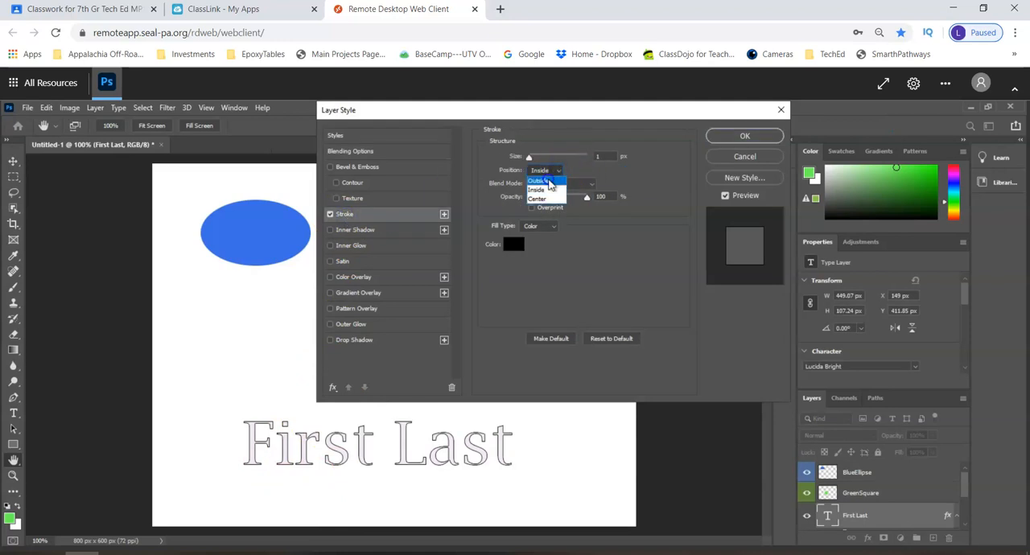
left_click(549, 184)
mouse_move(528, 156)
left_mouse_down()
mouse_move(543, 160)
mouse_move(531, 161)
left_mouse_up()
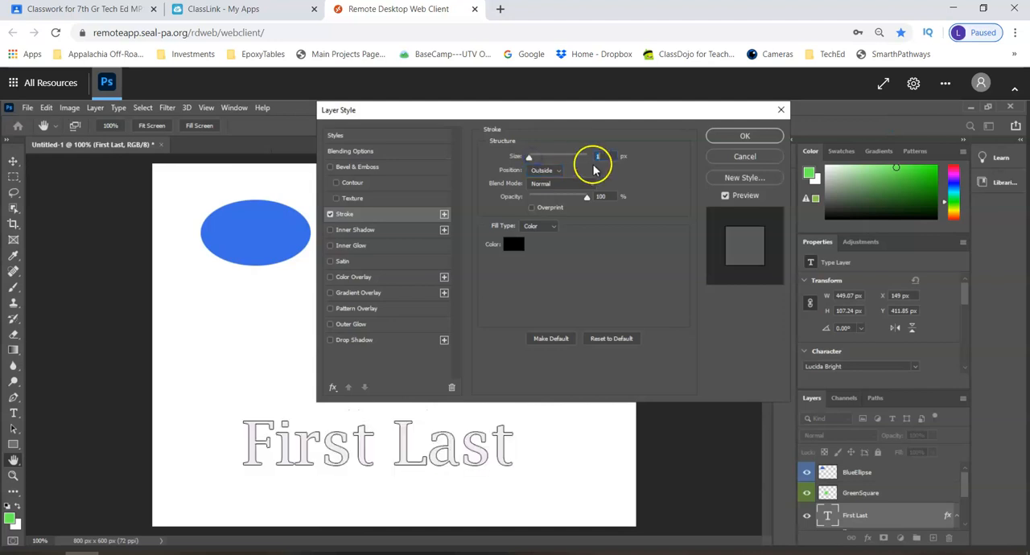
type("2")
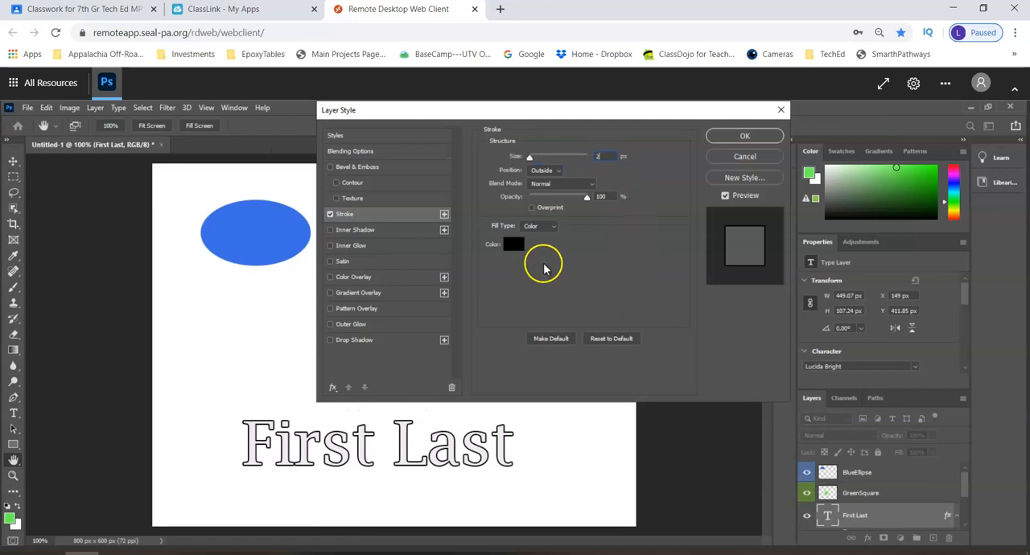
Set the text stroke's color to dark purple, hex 5a0e79
left_click(513, 245)
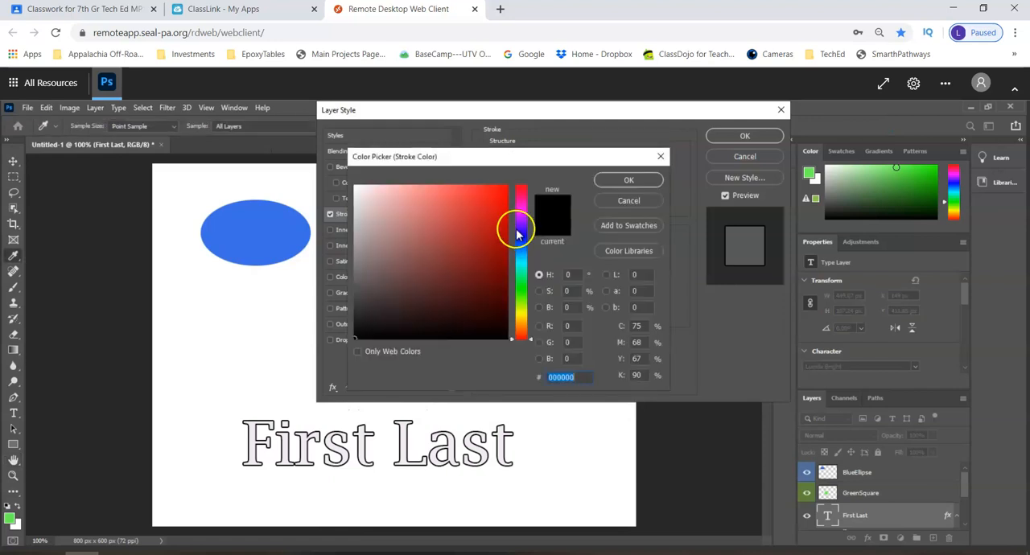
left_click(523, 217)
left_click_drag(501, 232, 490, 266)
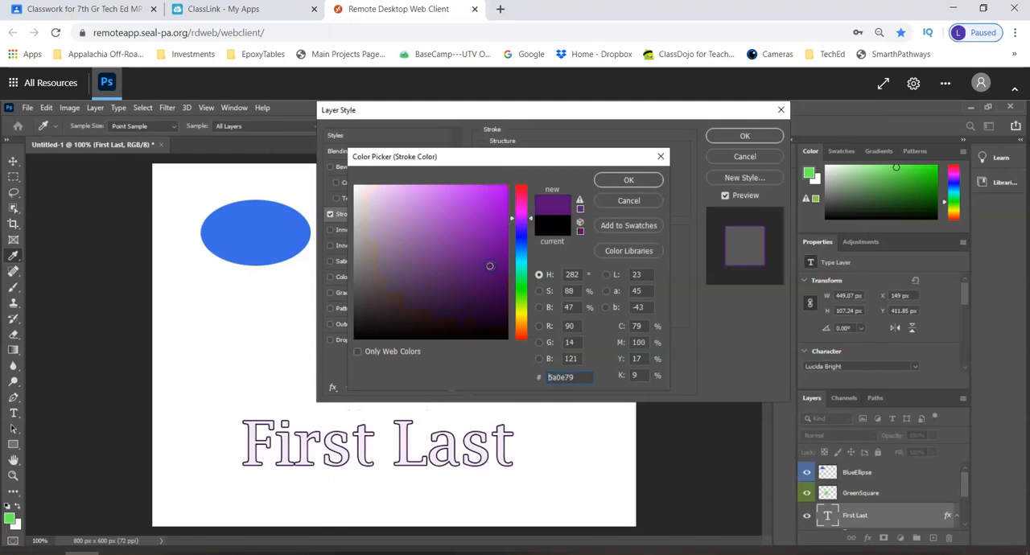
left_click(621, 180)
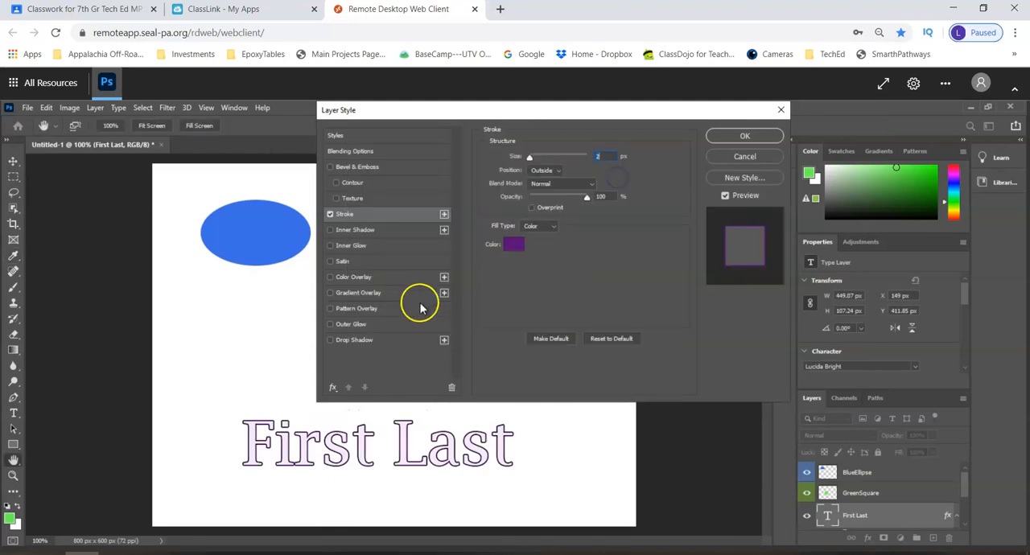
Add a Drop Shadow effect to the "First Last" text with Normal blend mode and 100% opacity
left_click(331, 341)
left_click(347, 344)
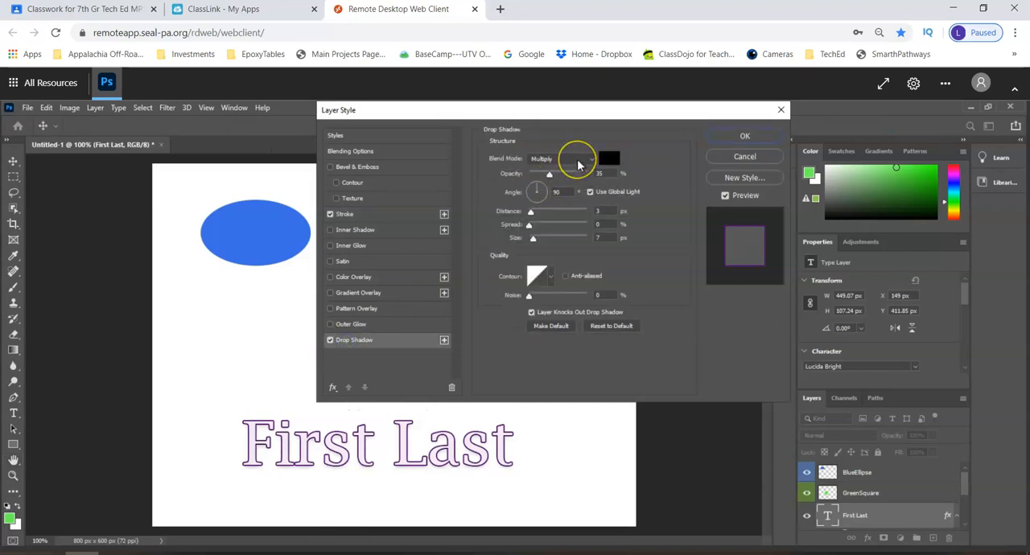
left_click(577, 163)
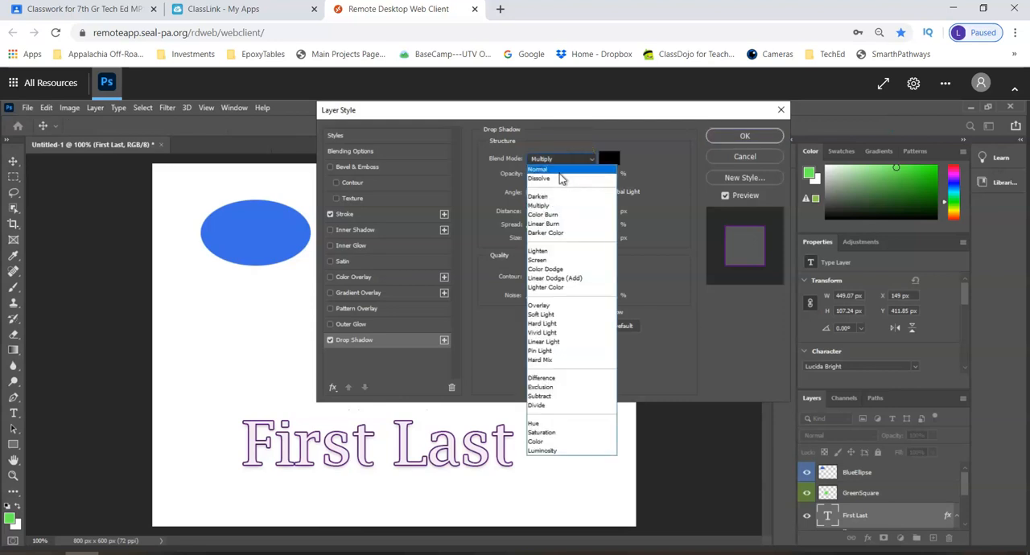
left_click(561, 169)
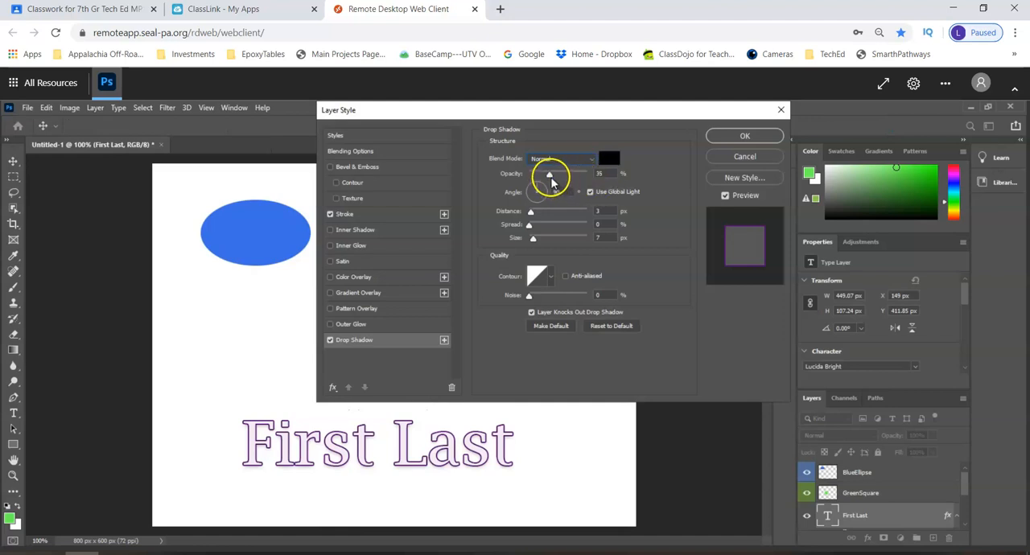
left_click_drag(550, 175, 592, 176)
left_click(613, 179)
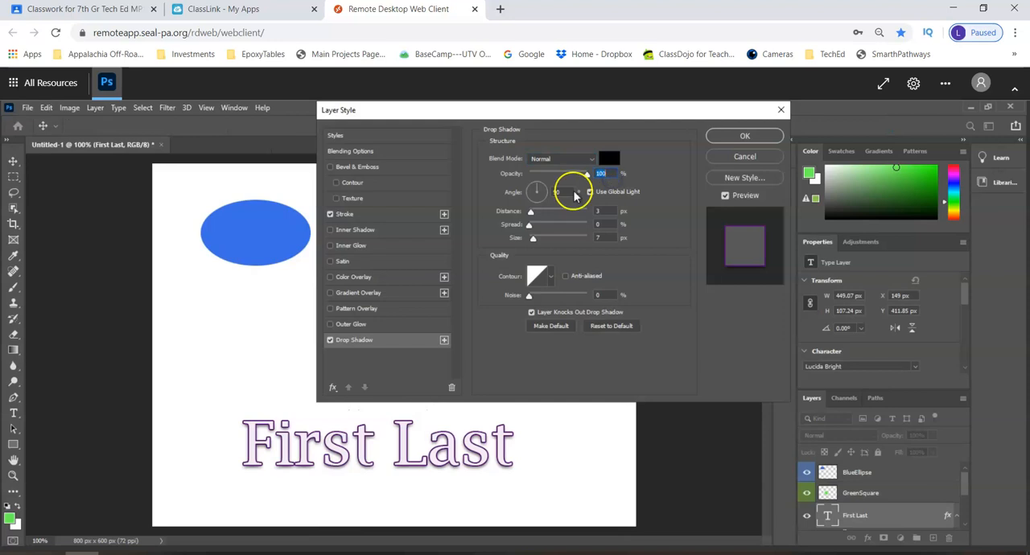
Set the drop shadow's distance to 6 px, spread to 13% and size to 21 px
left_click(534, 214)
left_click_drag(535, 216, 536, 217)
left_click(529, 226)
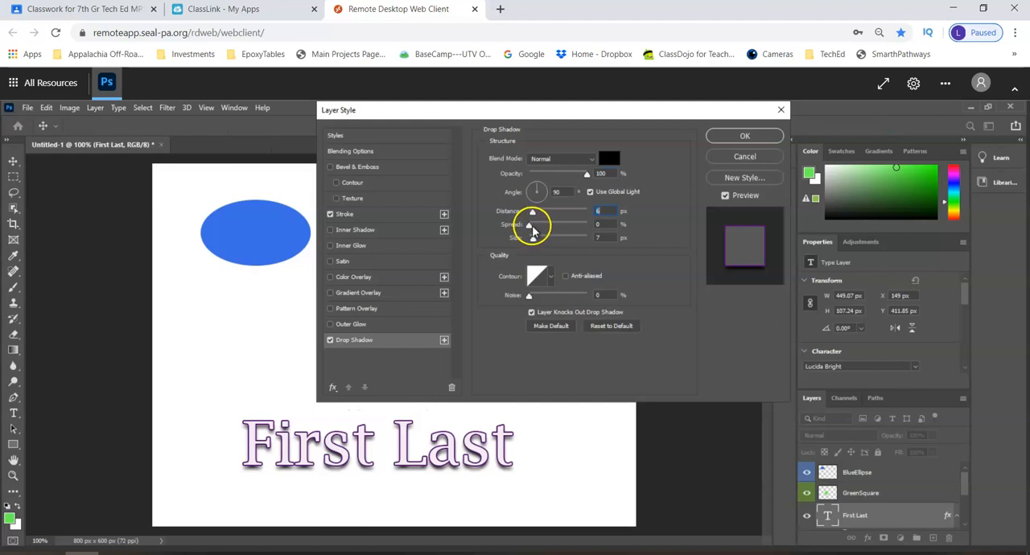
left_click_drag(533, 229, 539, 243)
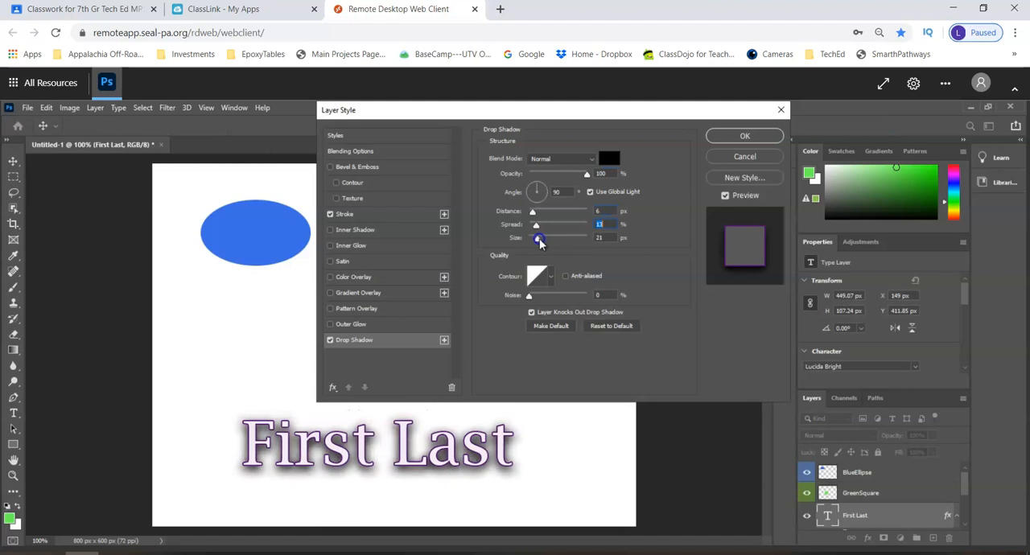
Set the drop shadow's angle to 120° and apply the layer style to the text
left_click(532, 187)
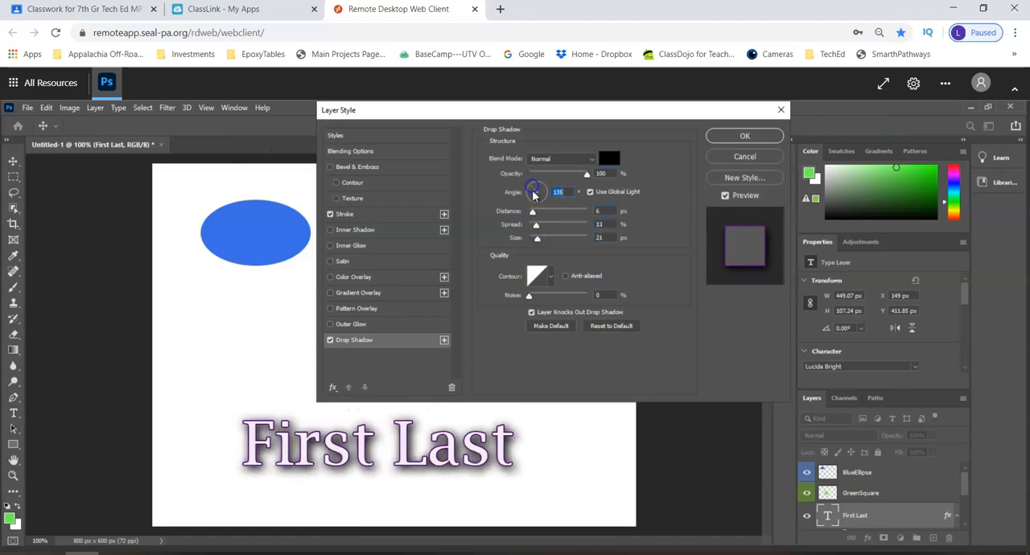
left_click_drag(531, 203, 537, 193)
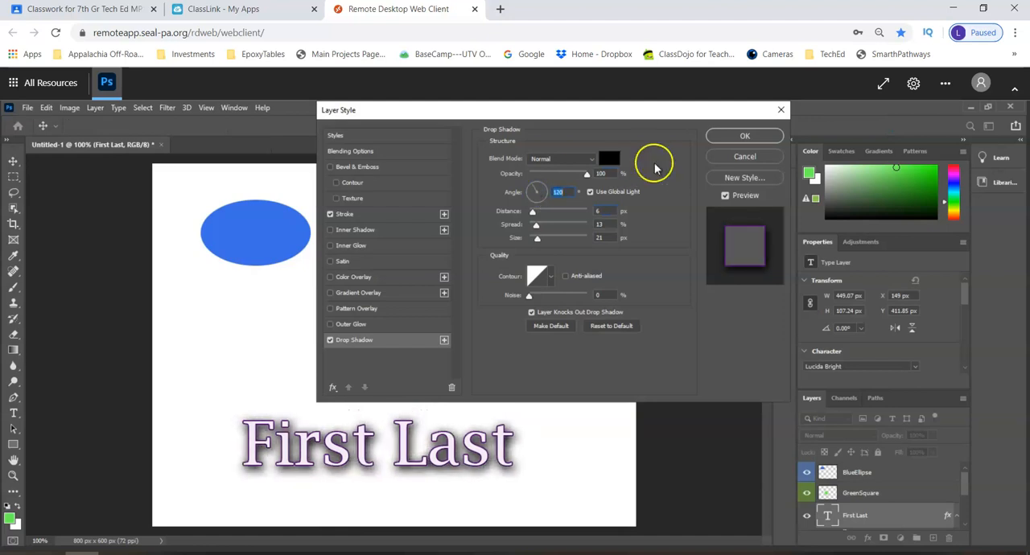
left_click(722, 136)
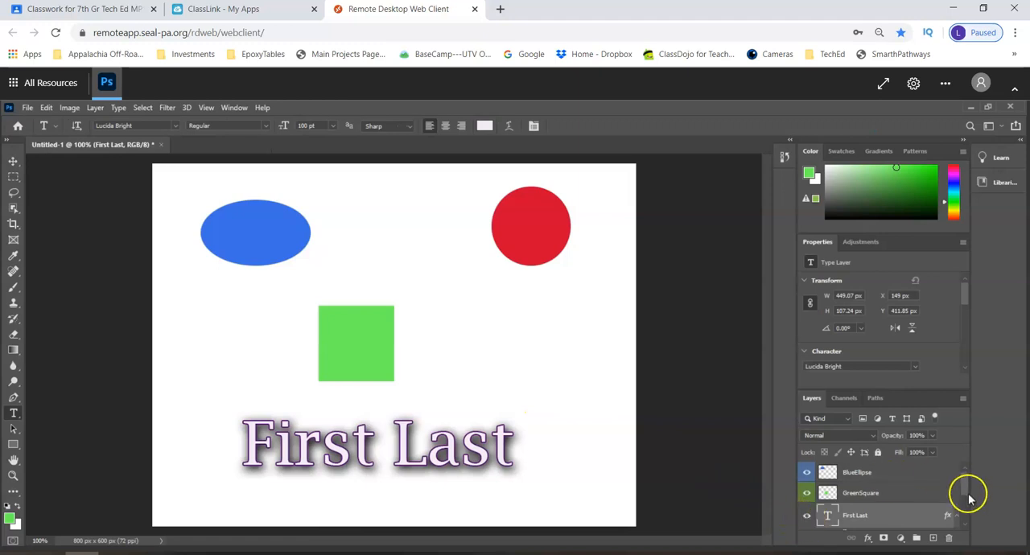
Hide all layer effects on the "First Last" text layer and show them again to compare the look
left_click_drag(965, 486, 966, 509)
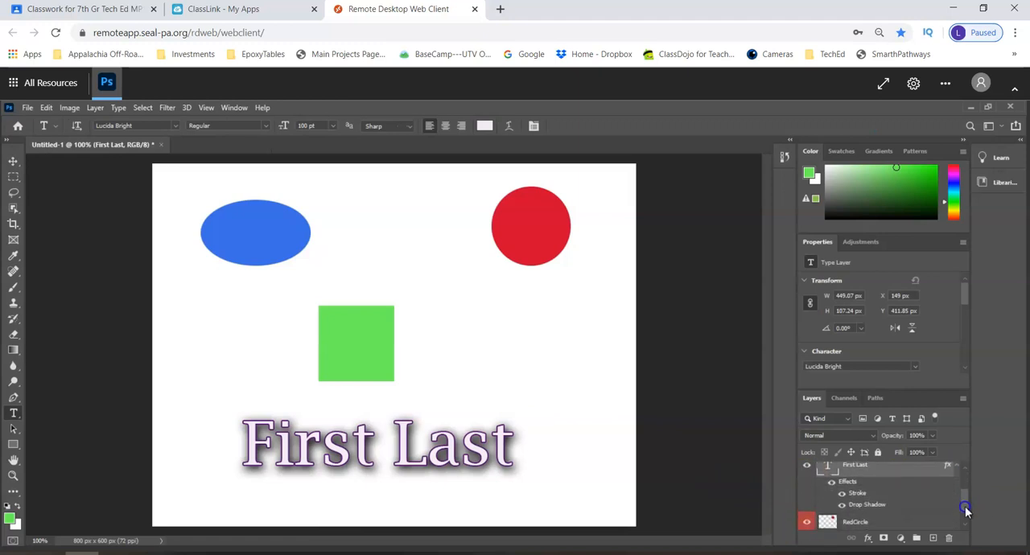
left_click(832, 483)
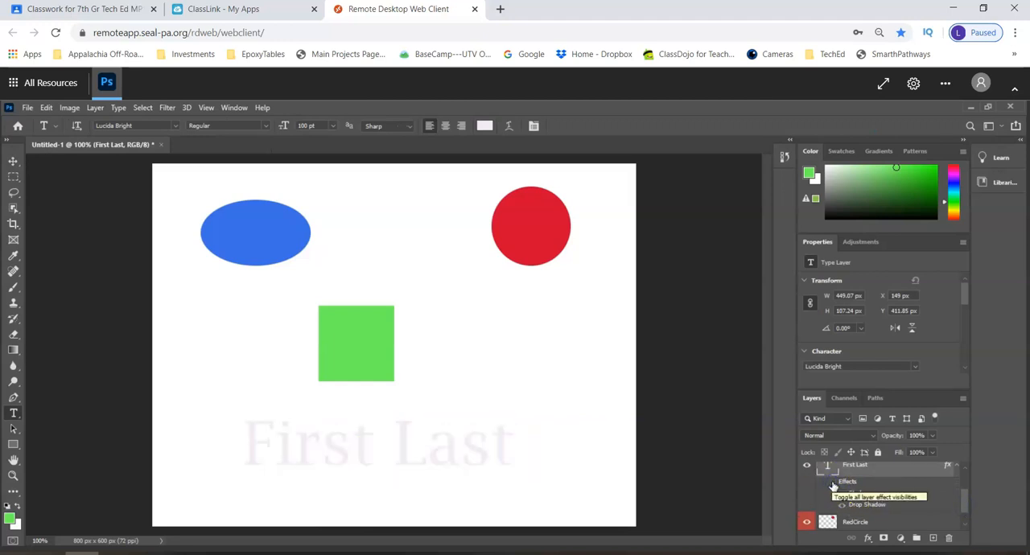
left_click(833, 484)
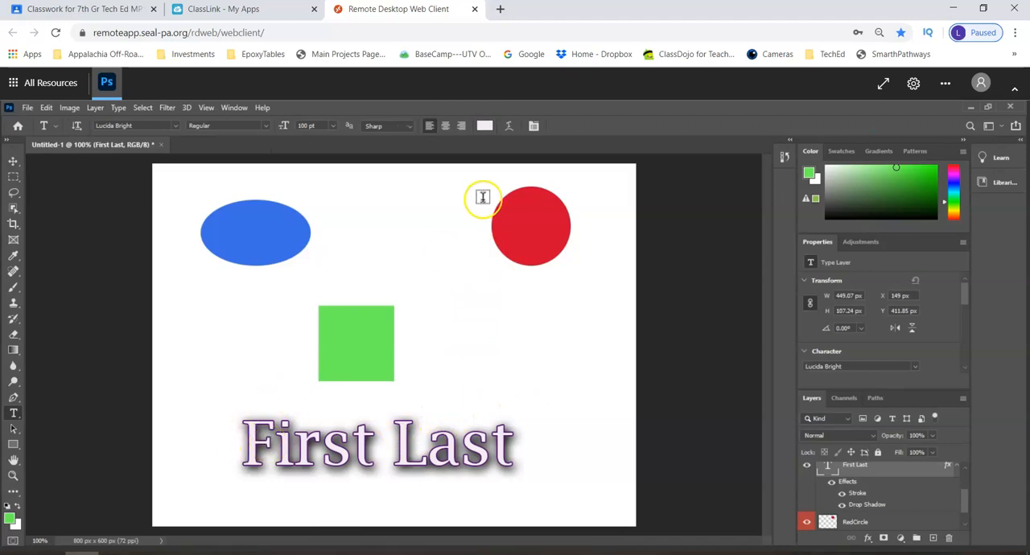
Warp the "First Last" text with the Arc style, using a negative bend so the text curves downward in the middle
left_click(509, 126)
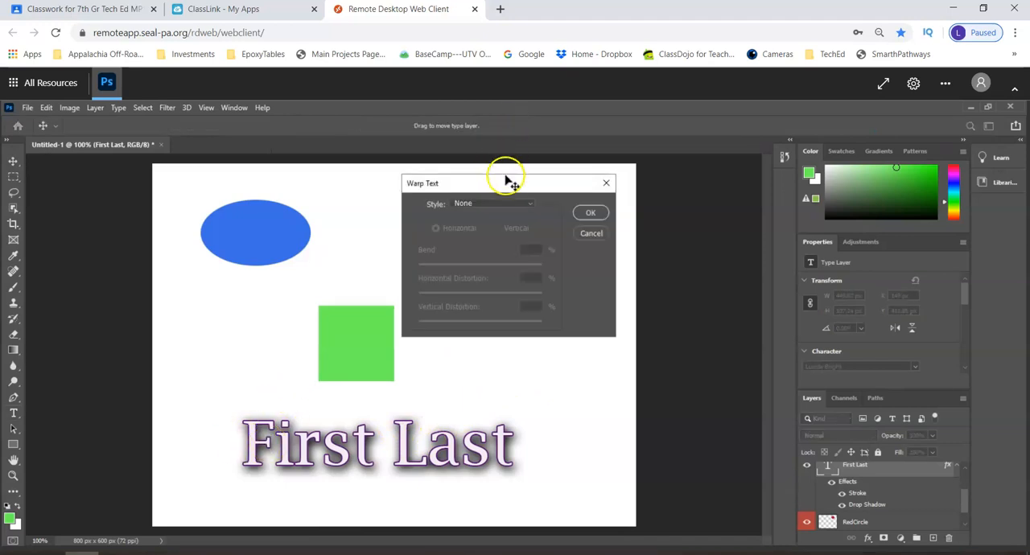
left_click(501, 204)
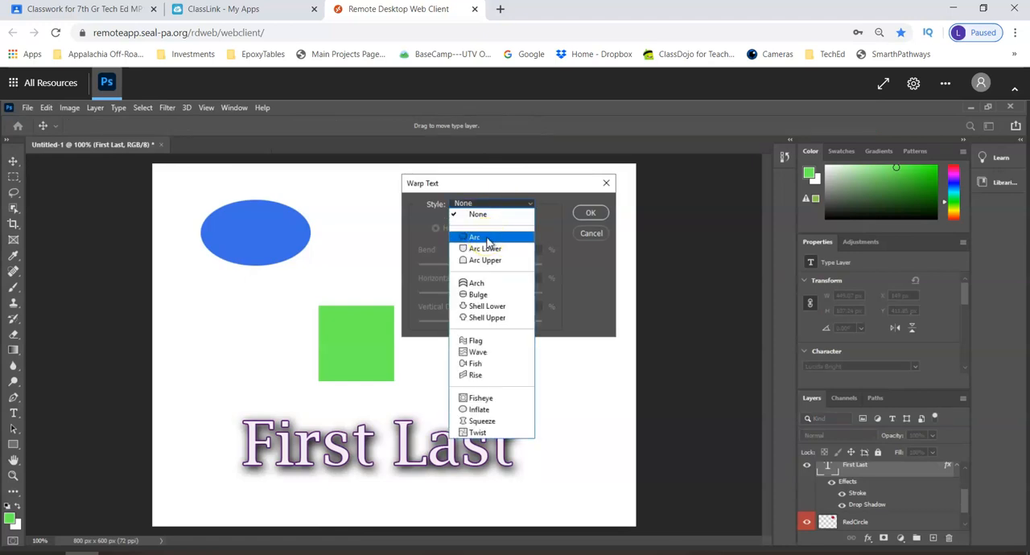
left_click(487, 238)
left_click_drag(511, 267, 465, 265)
left_click(590, 213)
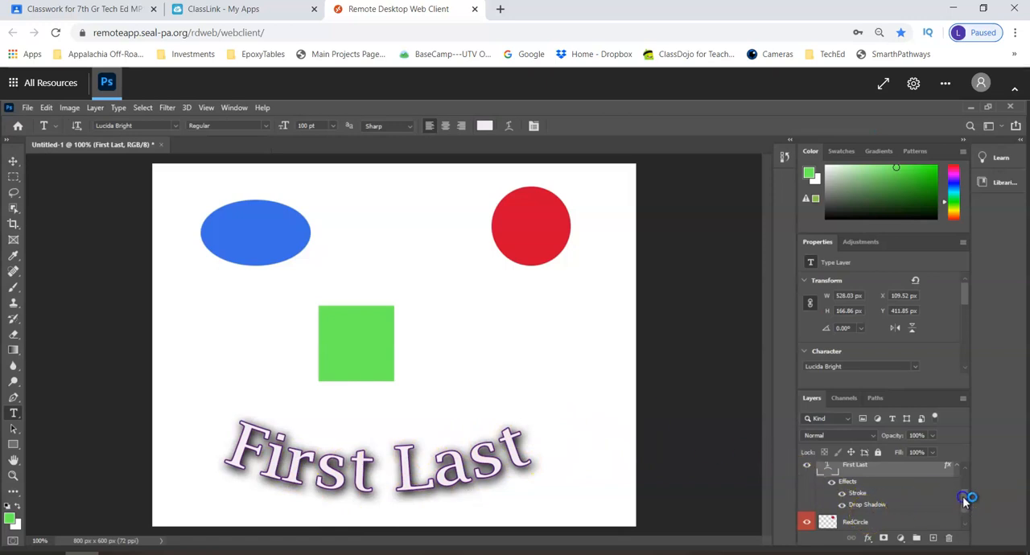
left_click_drag(965, 500, 965, 485)
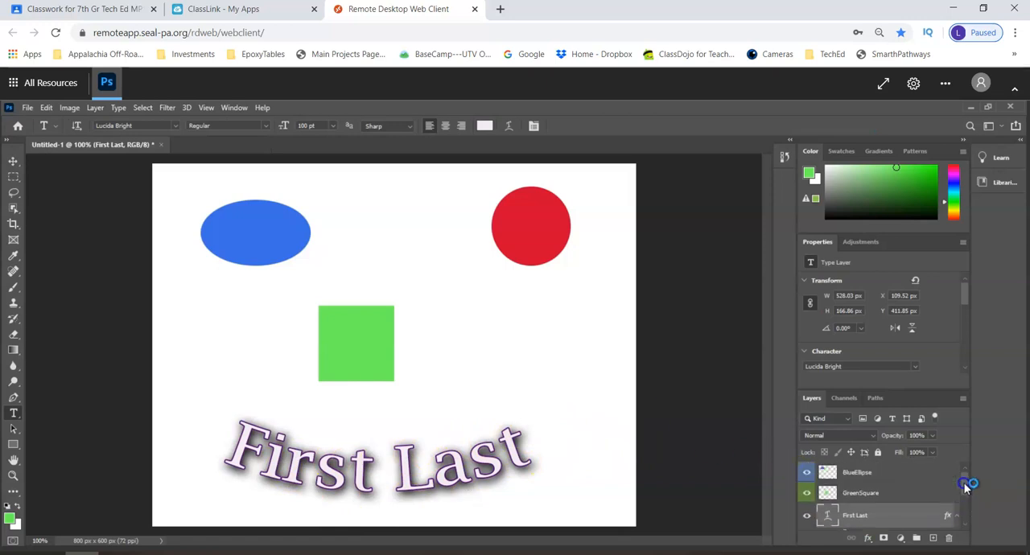
right_click(884, 478)
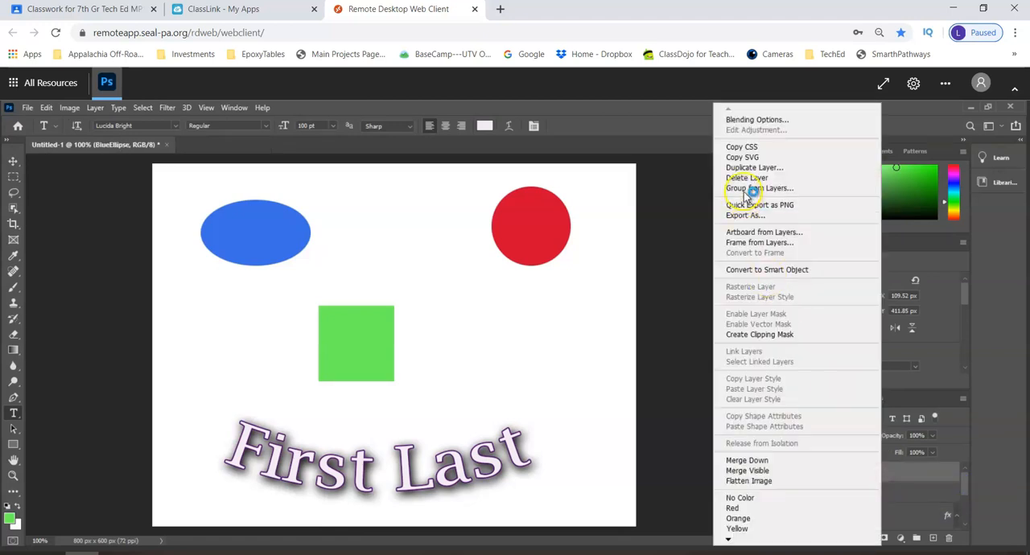
left_click(649, 115)
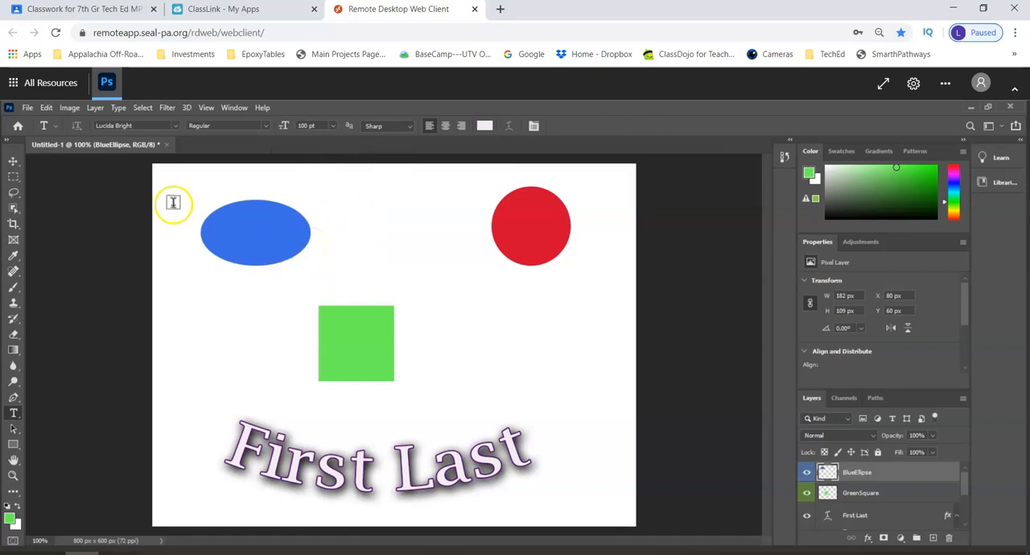
Start a Save As of the document and choose to save it on the computer instead of to cloud documents
left_click(28, 107)
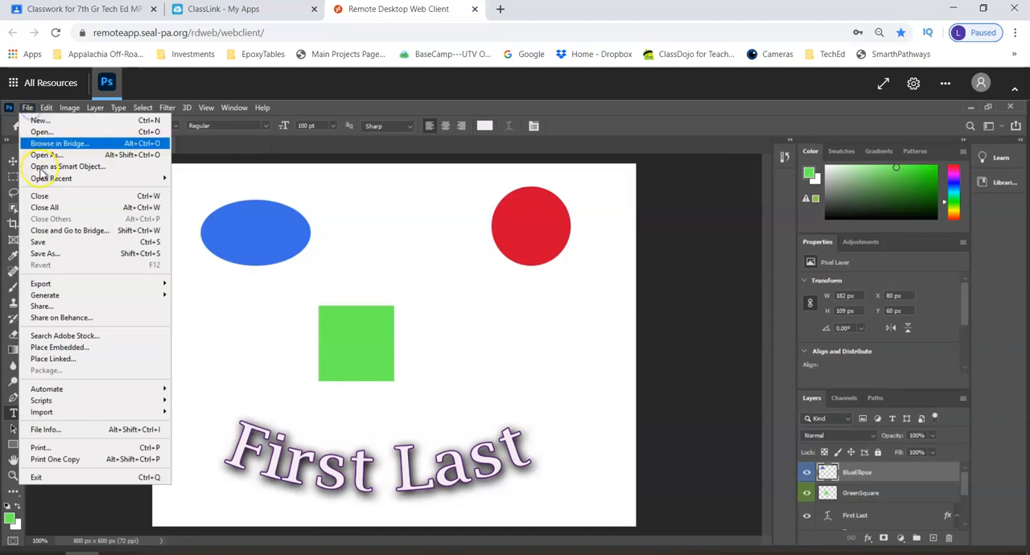
left_click(50, 255)
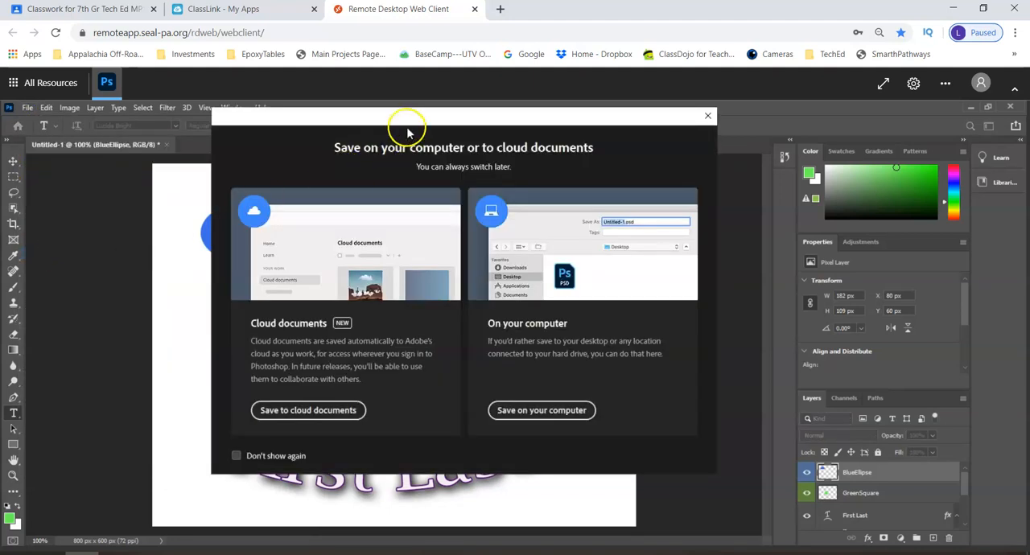
left_click_drag(417, 119, 407, 271)
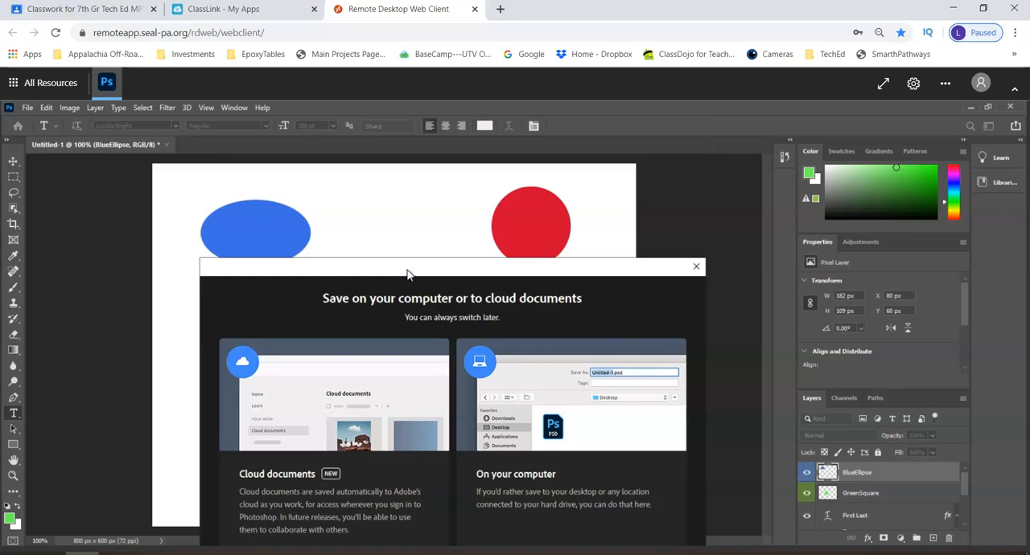
left_click_drag(406, 273, 441, 179)
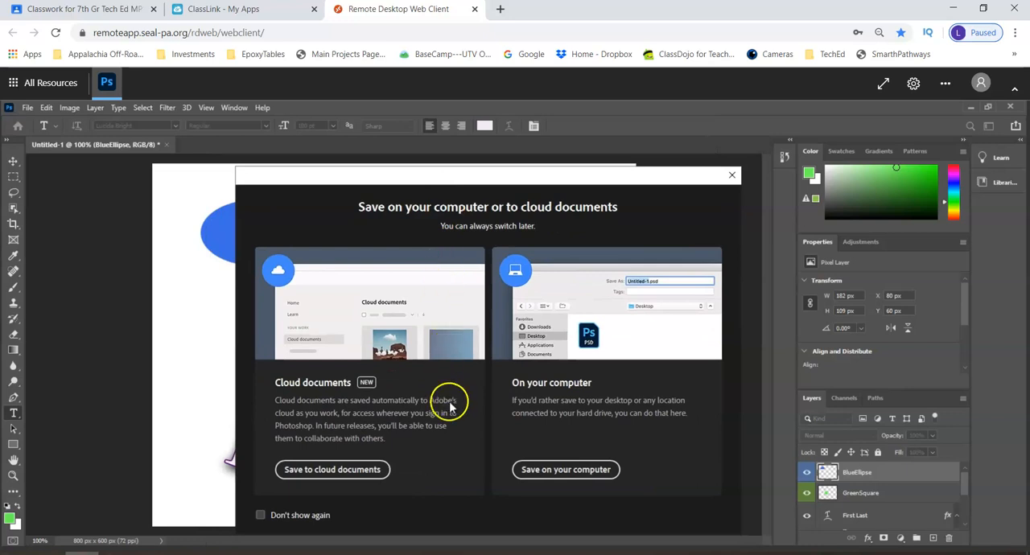
left_click(546, 470)
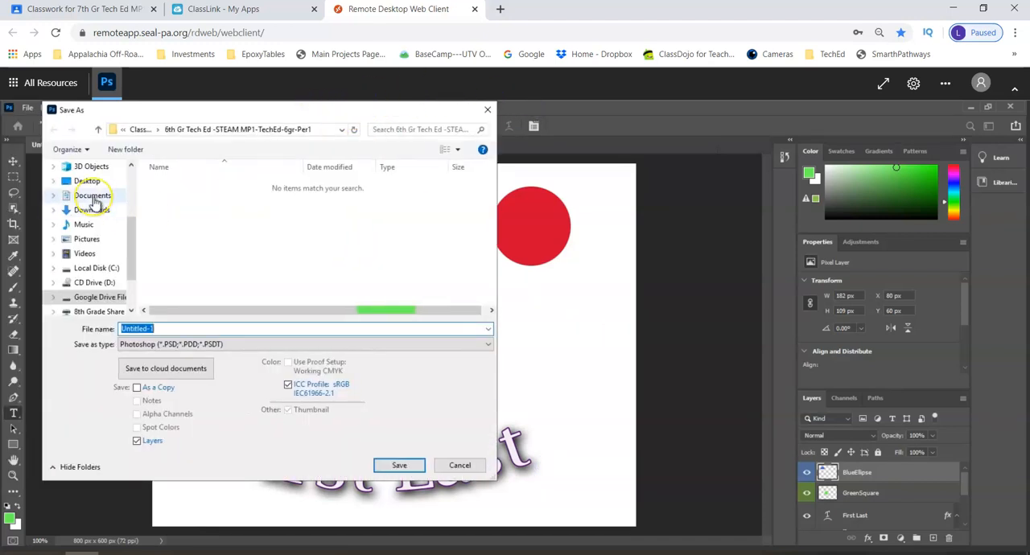
Choose the 7th Gr Tech Ed MP1-TechEd-7gr-Per1 folder, under Classroom in My Drive on Google Drive File Stream (G:), as the save location
scroll(92, 201, "up", 1)
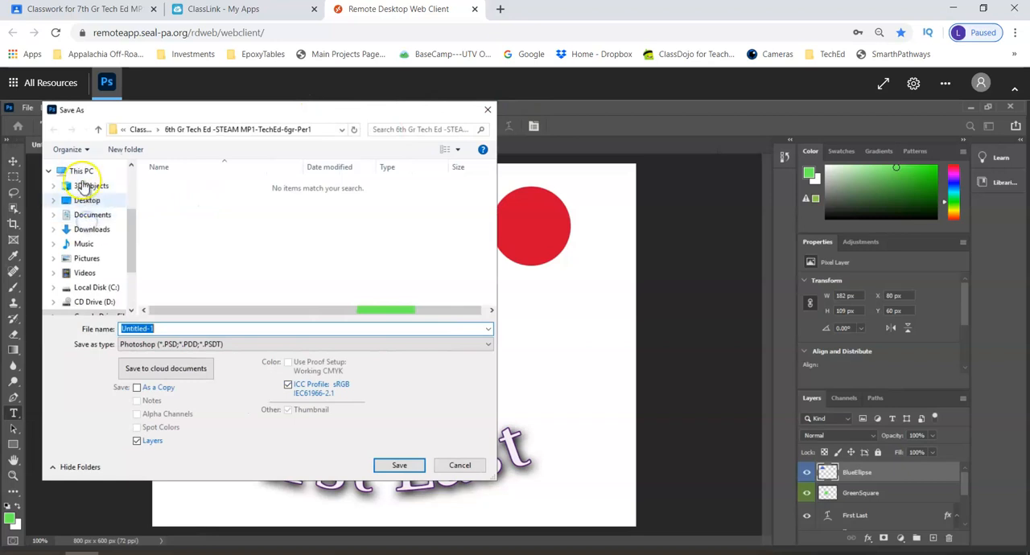
left_click(81, 172)
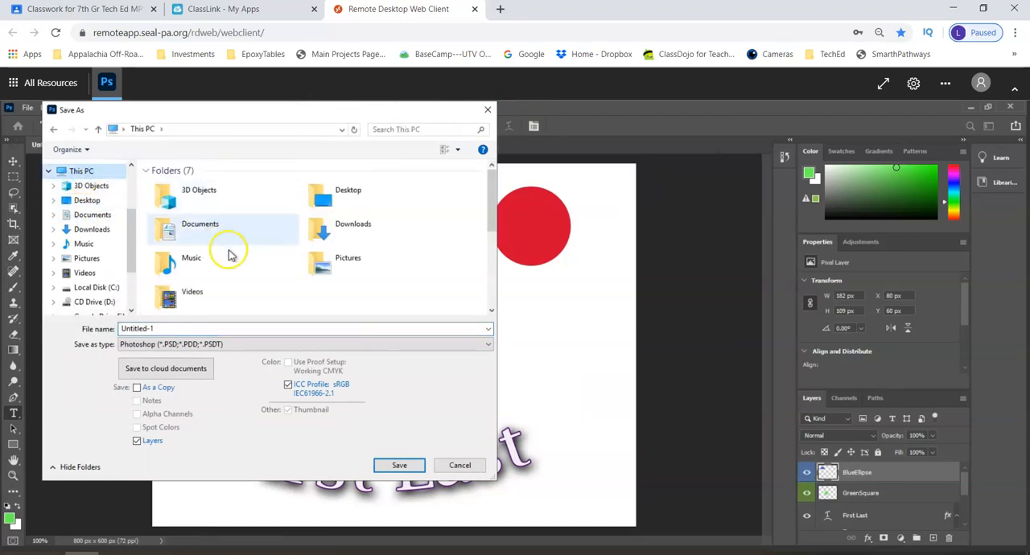
scroll(250, 264, "down", 1)
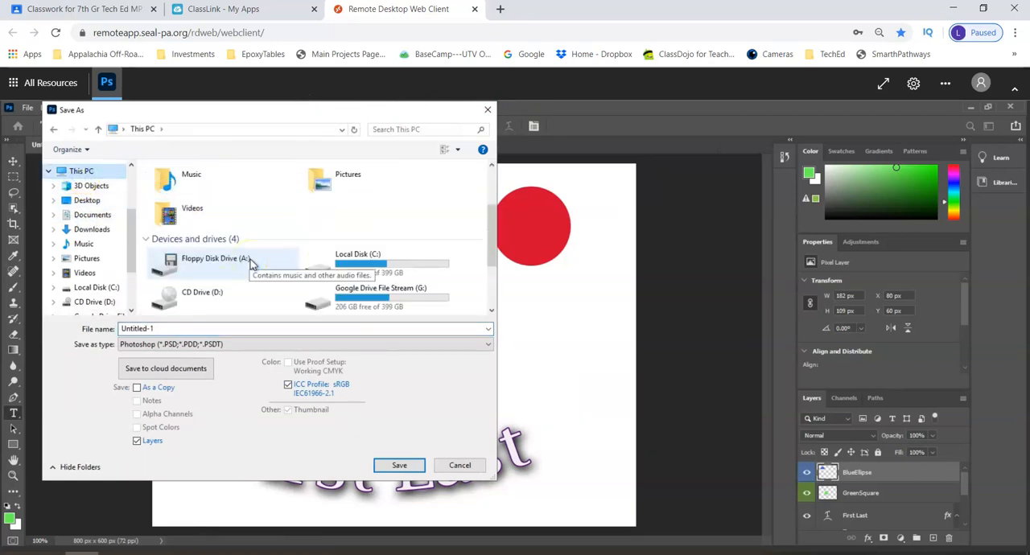
scroll(250, 264, "down", 1)
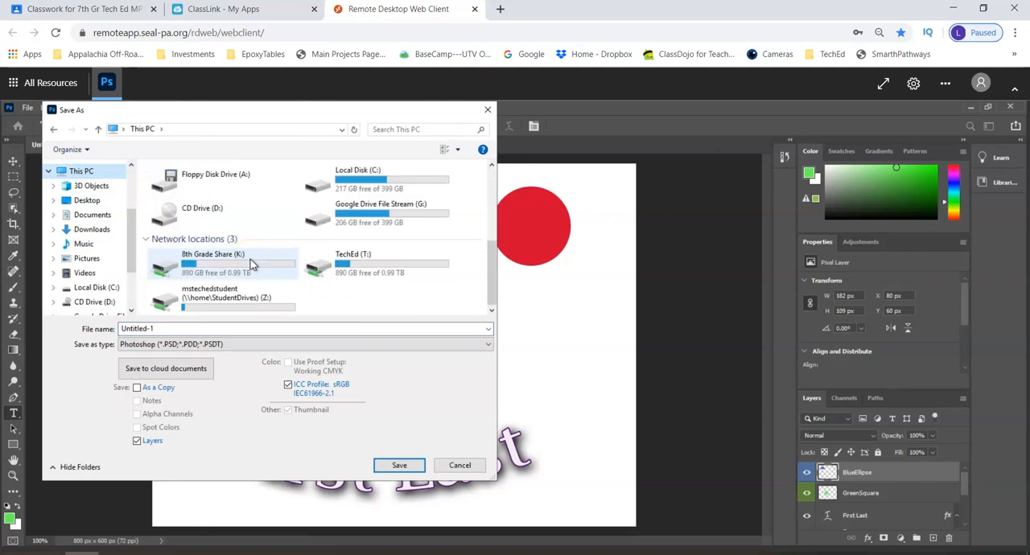
double_click(382, 224)
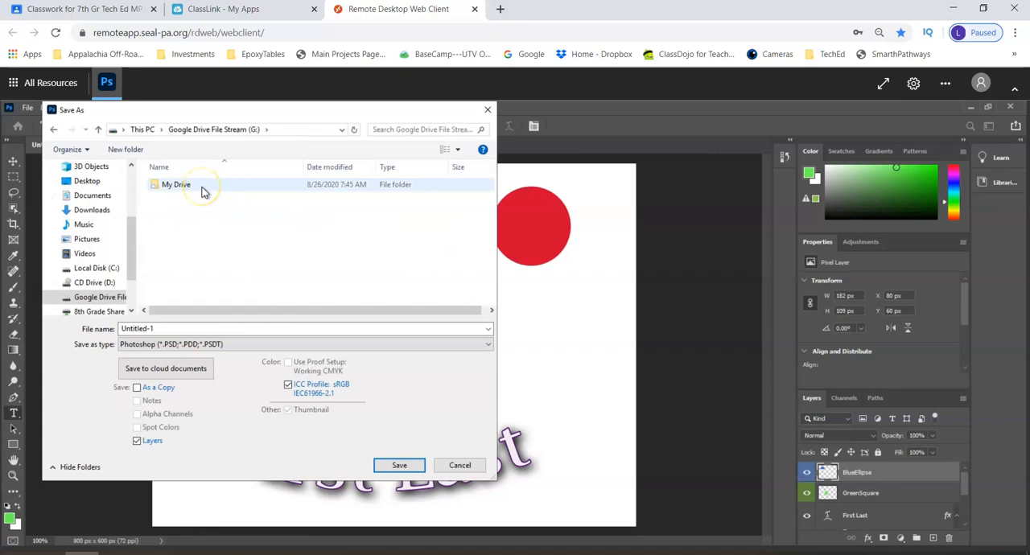
double_click(178, 186)
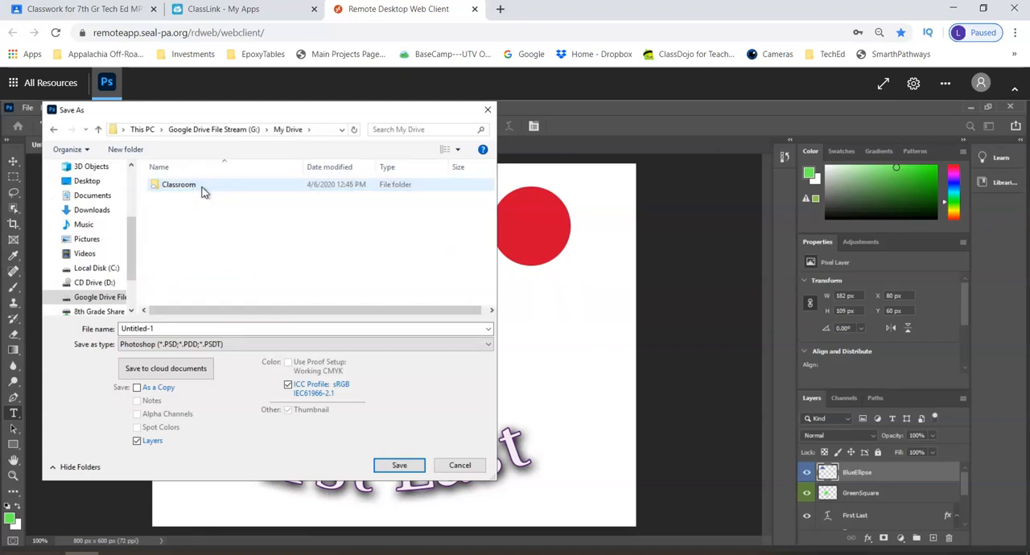
double_click(201, 188)
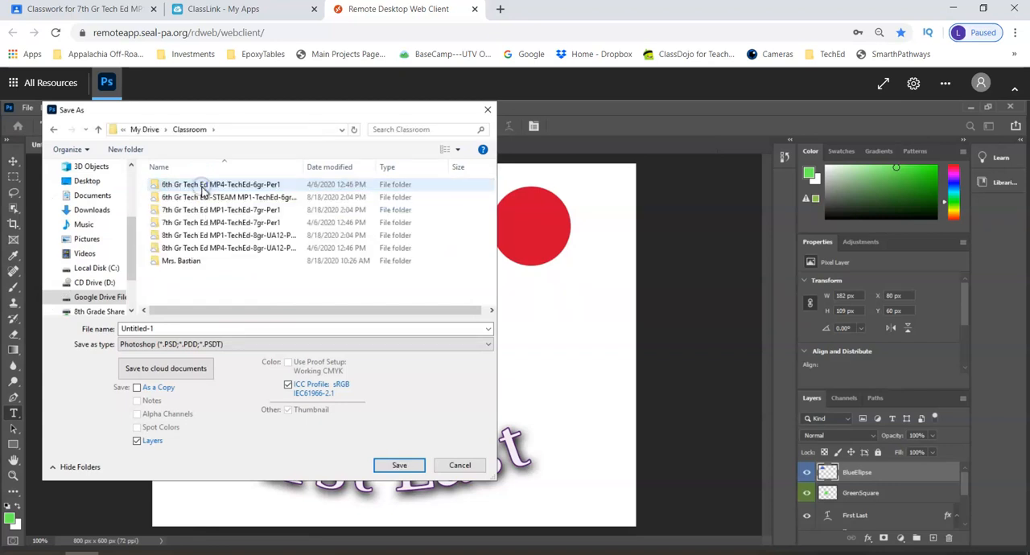
double_click(231, 211)
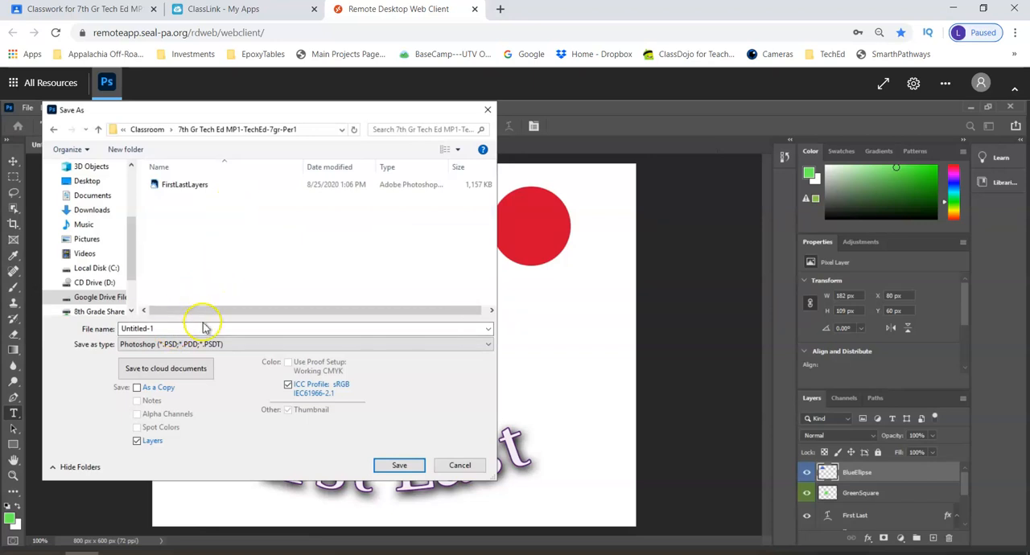
Name the file FirstLastLayers2 and save it in Photoshop format with Maximize Compatibility enabled
left_click(201, 328)
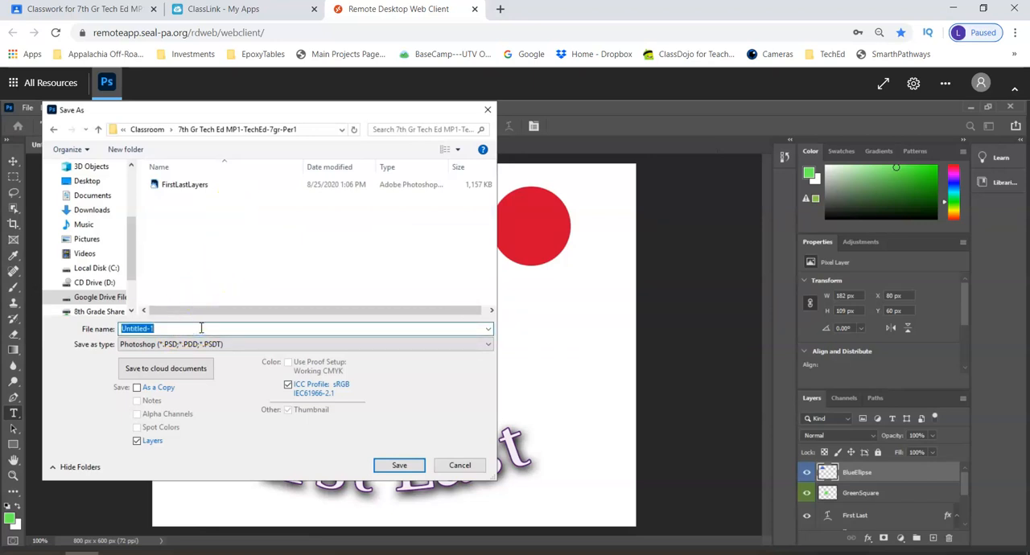
type("FirstLastLay")
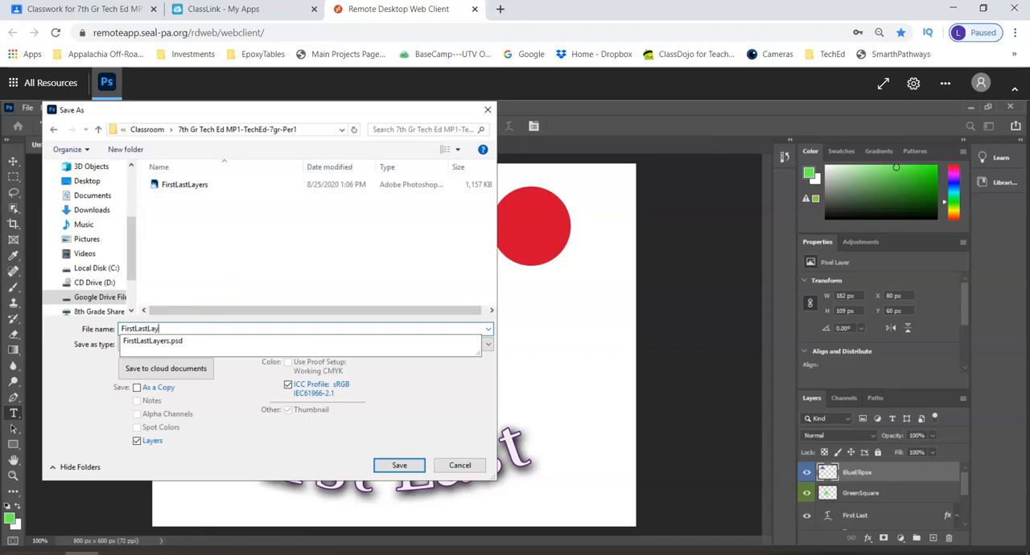
type("ers2")
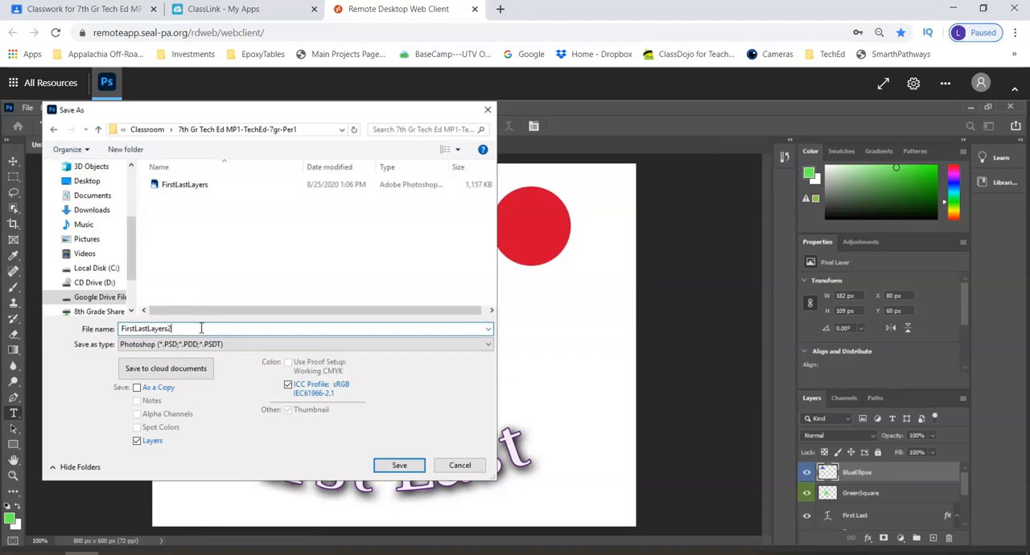
left_click(399, 465)
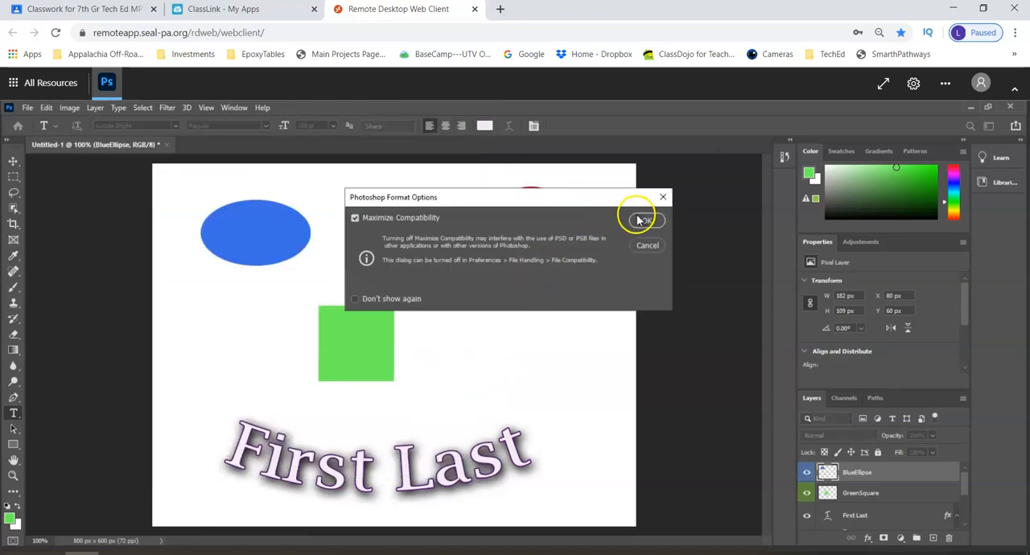
left_click(640, 220)
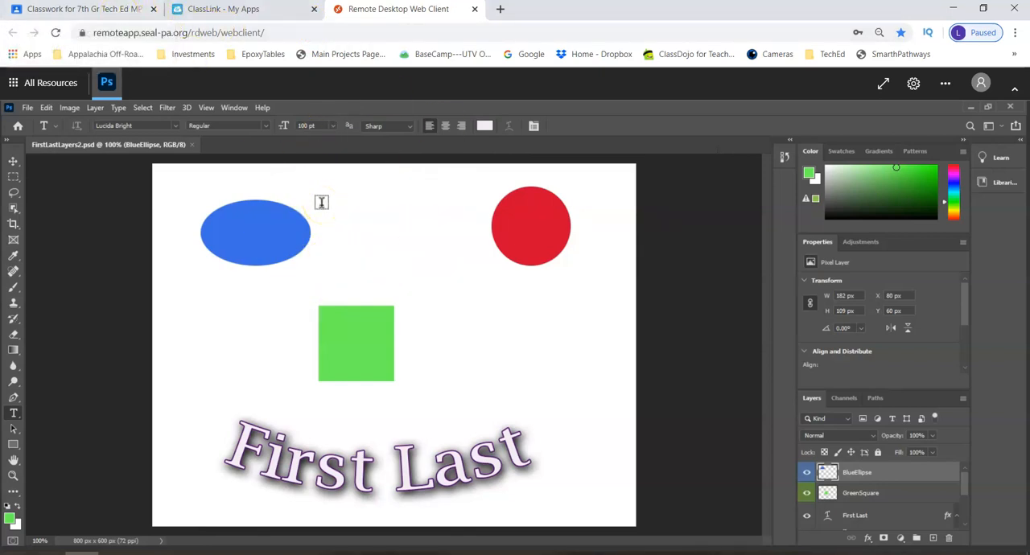
Switch to Google Classroom and open the full page of Photoshop Assignment 1: Layers
left_click(87, 9)
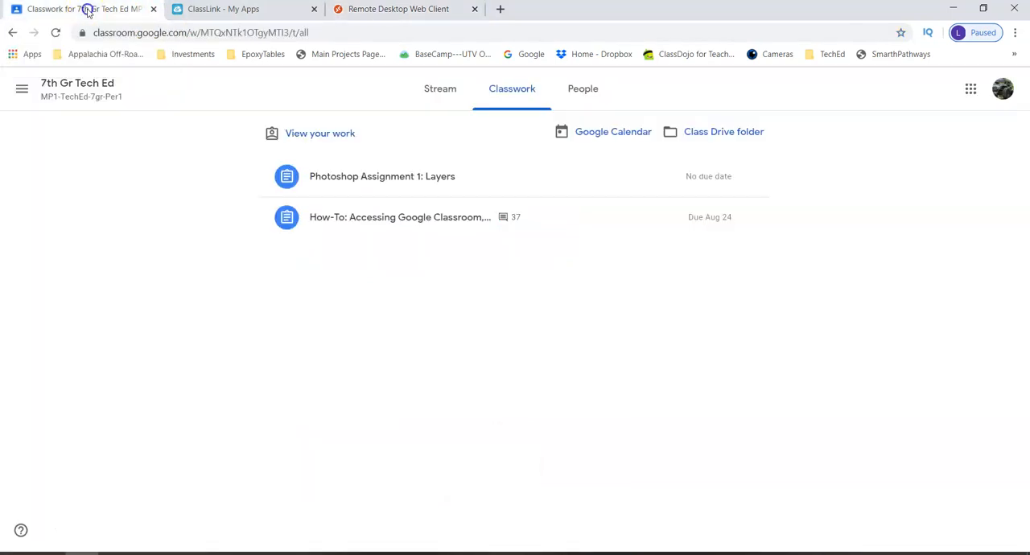
left_click(390, 178)
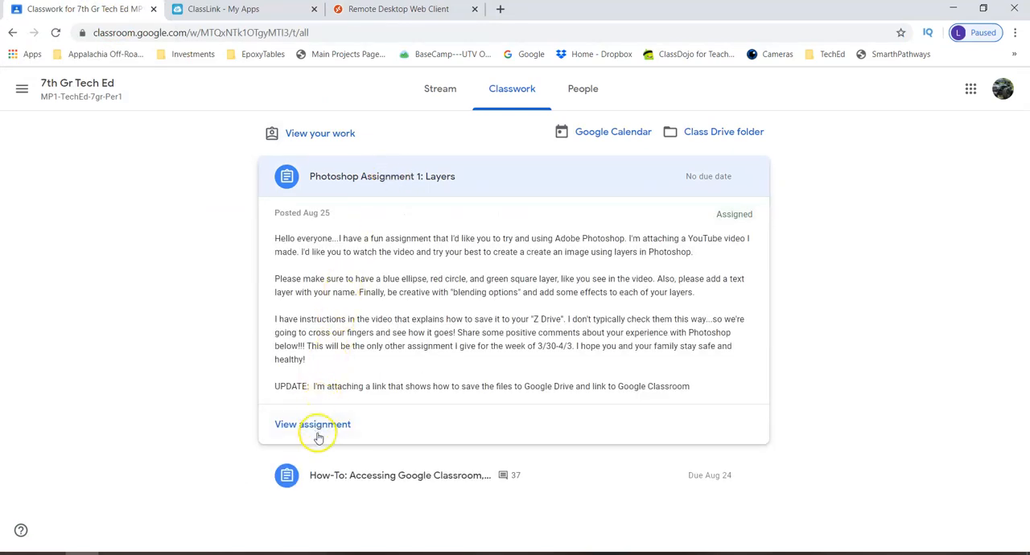
left_click(319, 425)
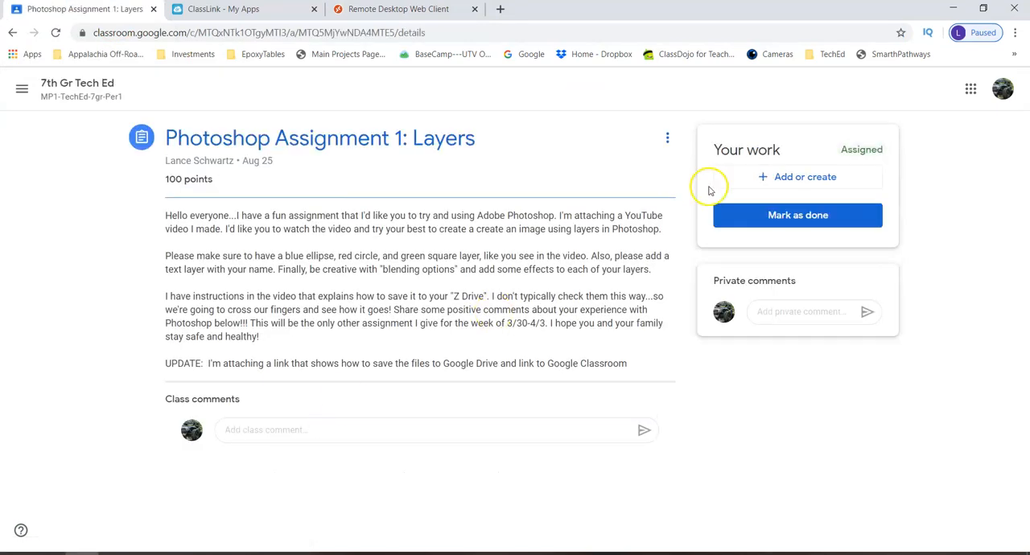
Attach FirstLastLayers2.psd from Google Drive to the assignment and turn in the work
left_click(785, 184)
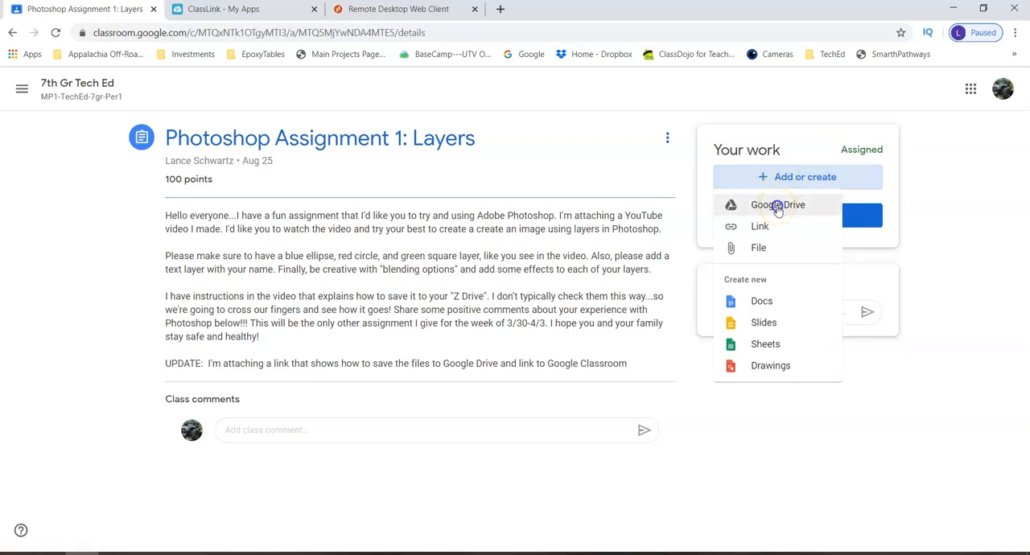
left_click(777, 207)
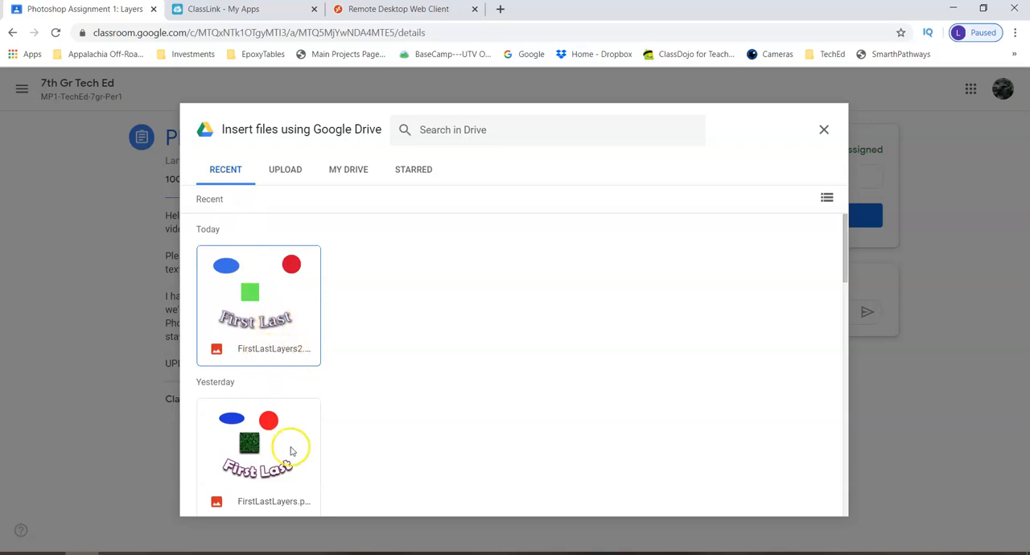
left_click(278, 305)
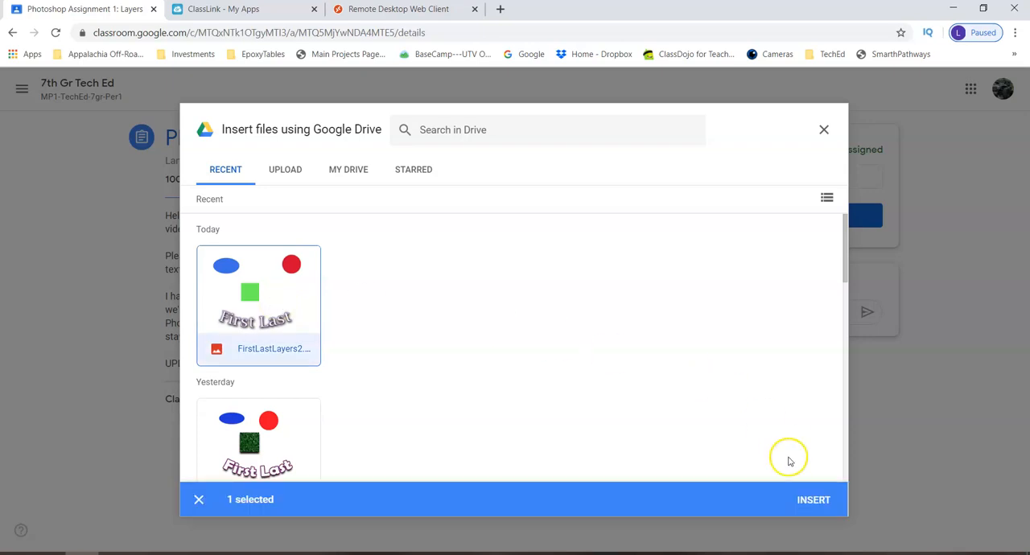
left_click(818, 501)
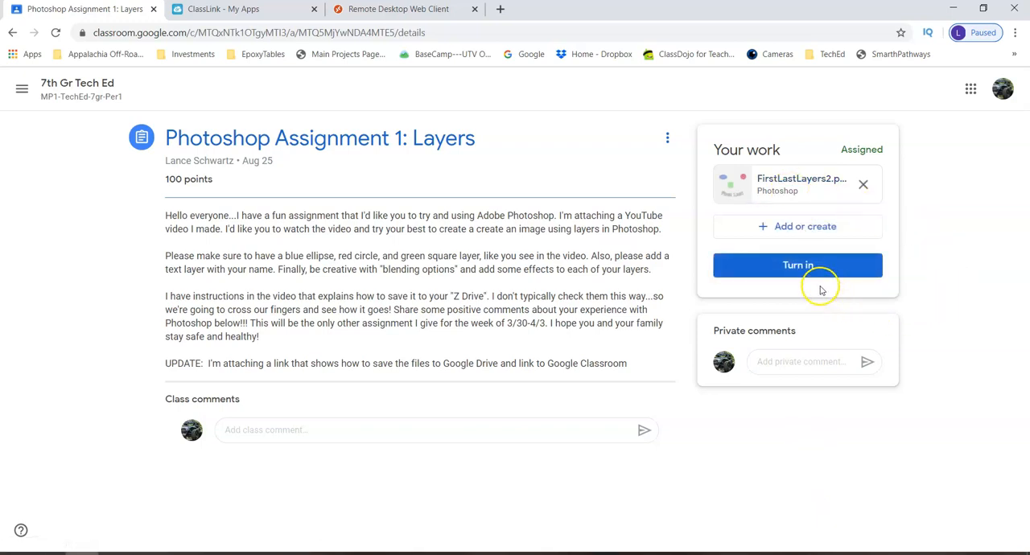
left_click(800, 266)
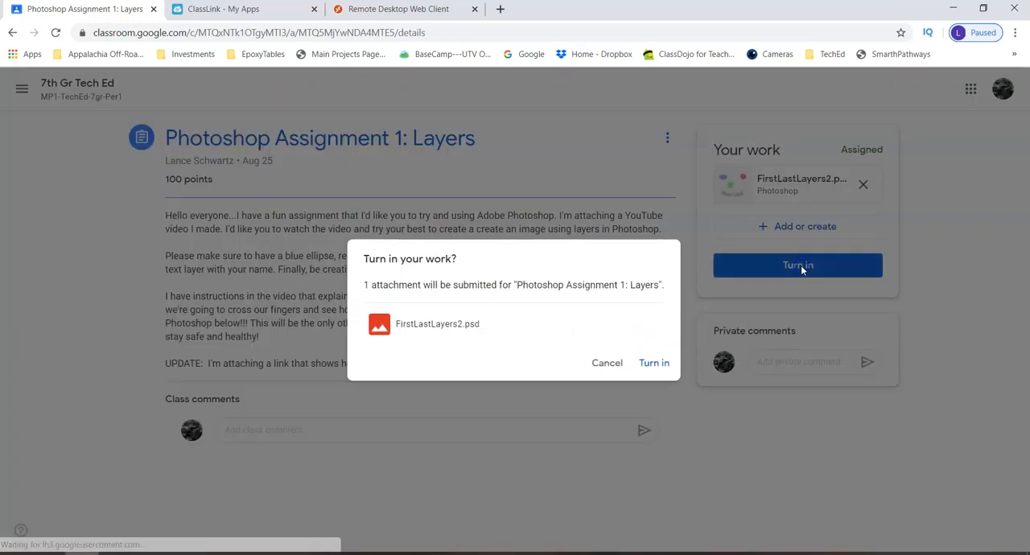
left_click(667, 367)
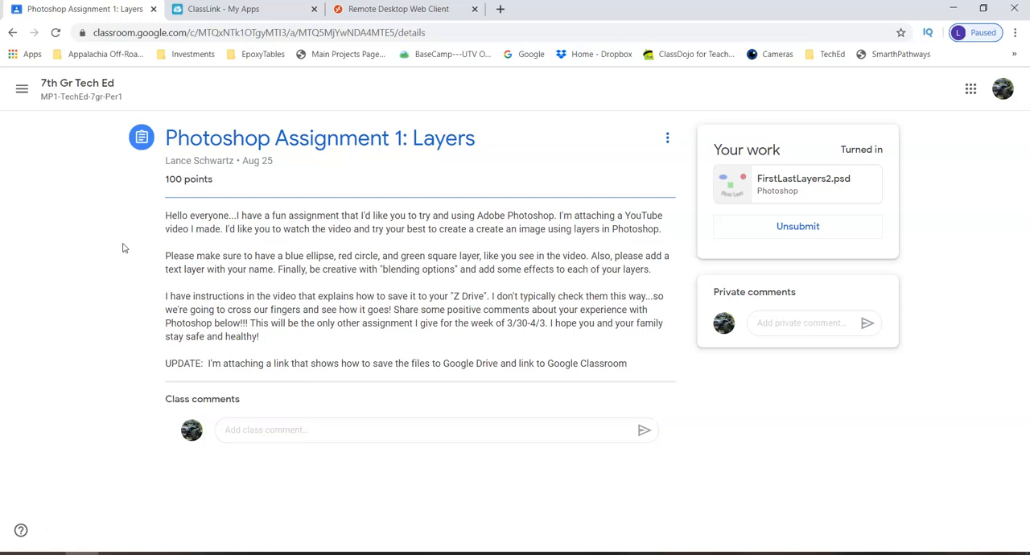
Reduce the browser's page zoom to 90%
left_click(1014, 33)
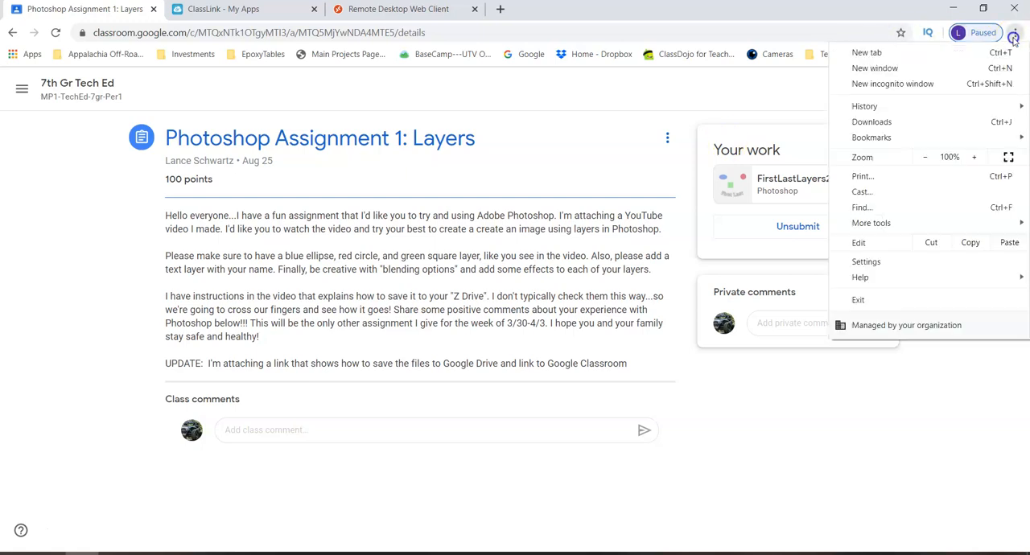
left_click(929, 158)
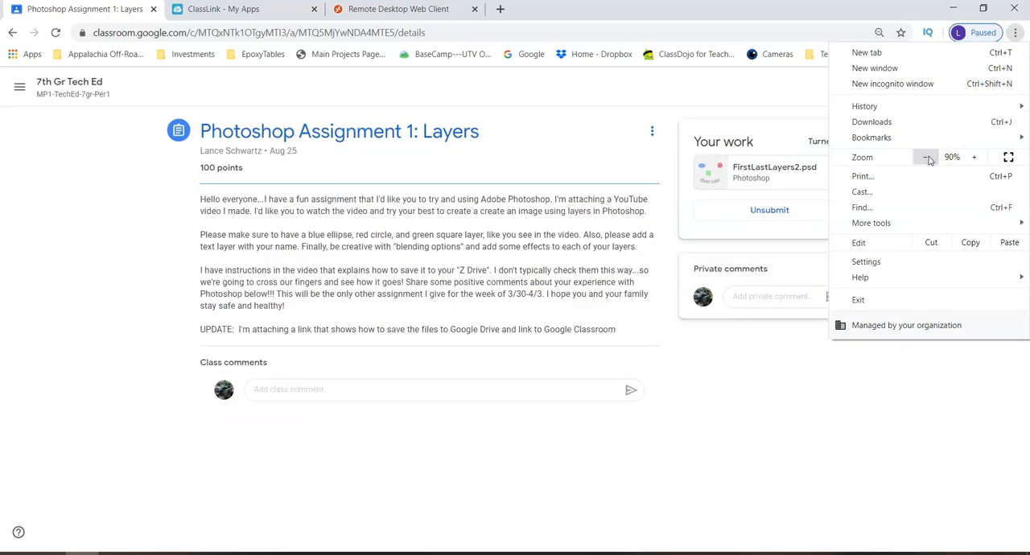
left_click(110, 266)
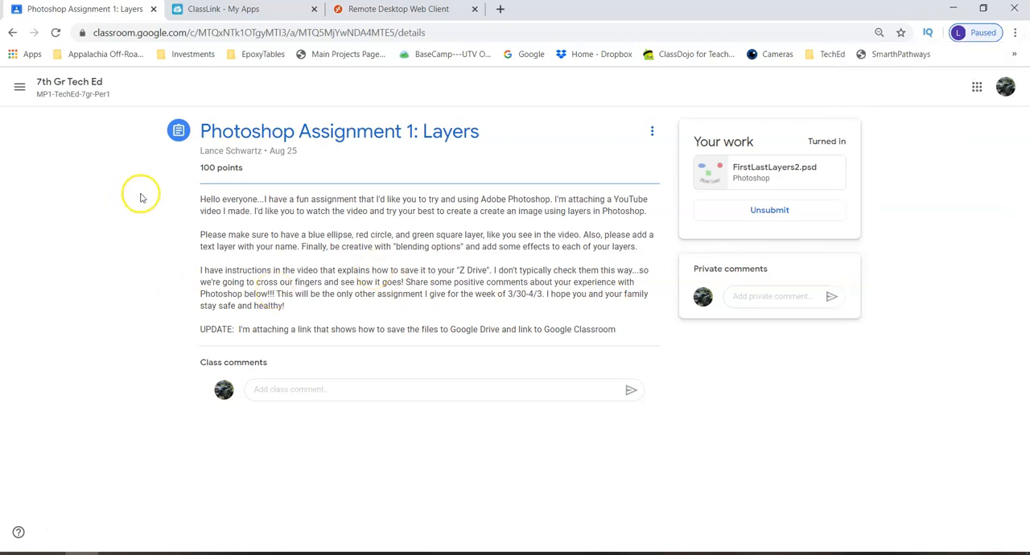